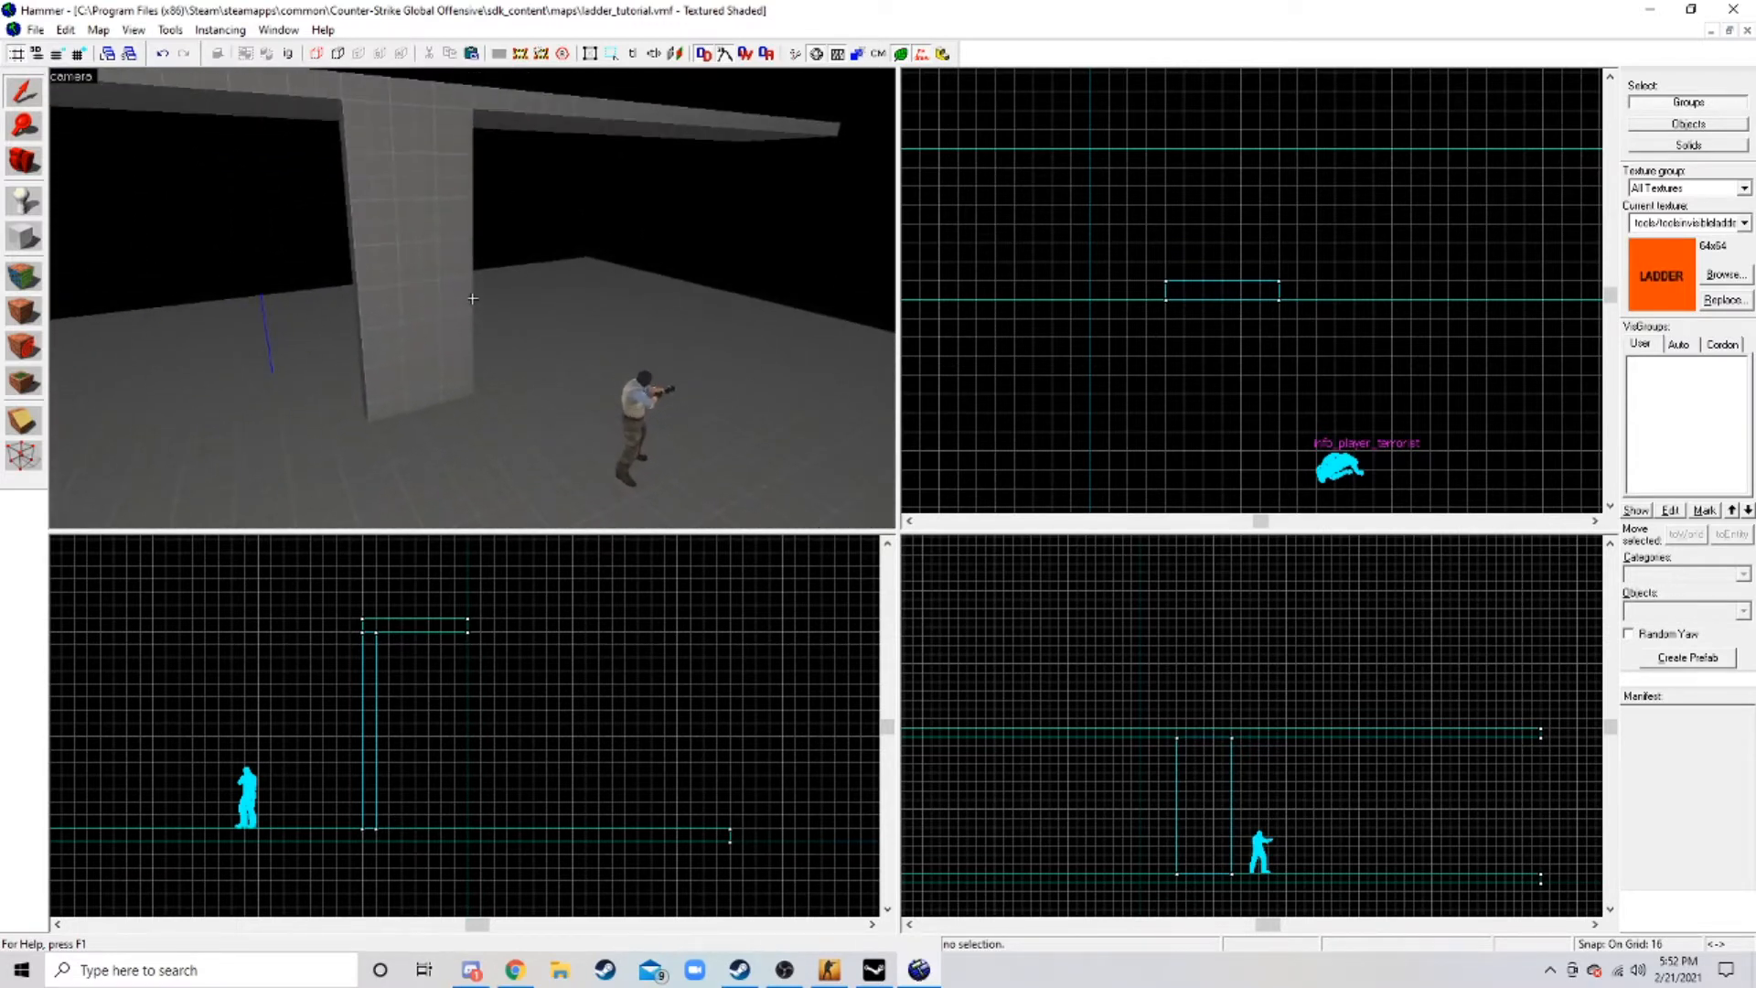
- Filter the textures for "ladder" and choose tools/toolsinvisibleladder as the current texture
key(s)
key(w)
key(z)
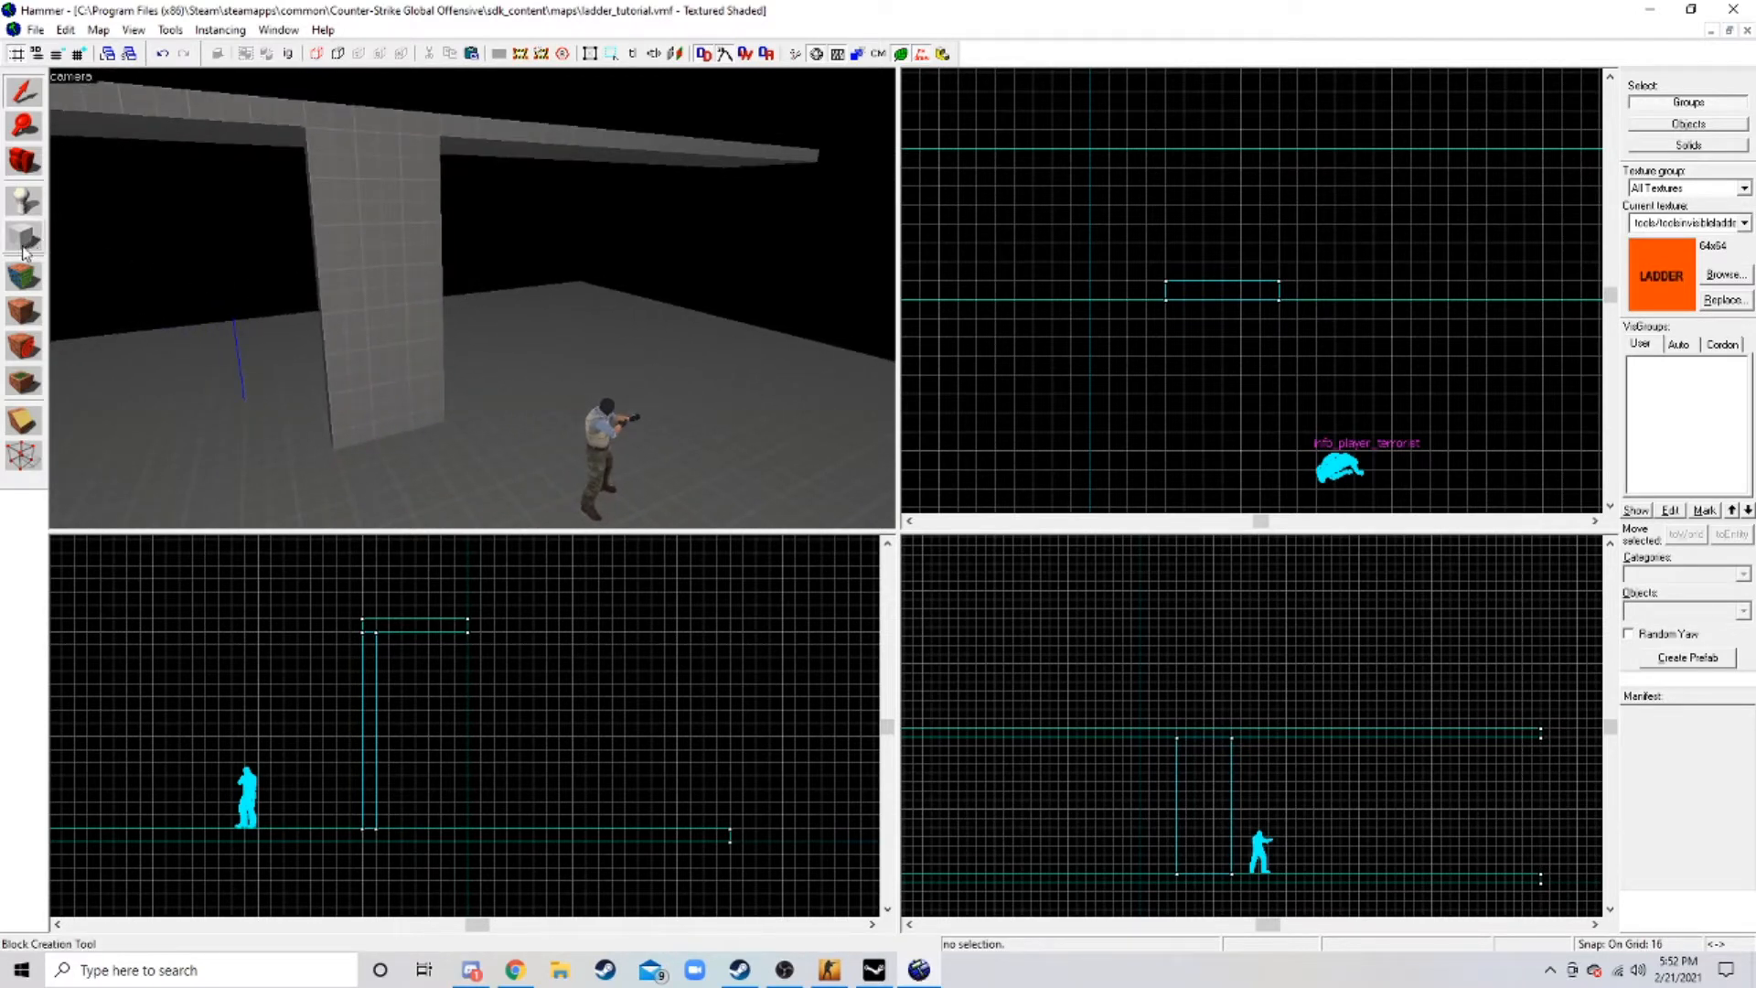
click(1717, 276)
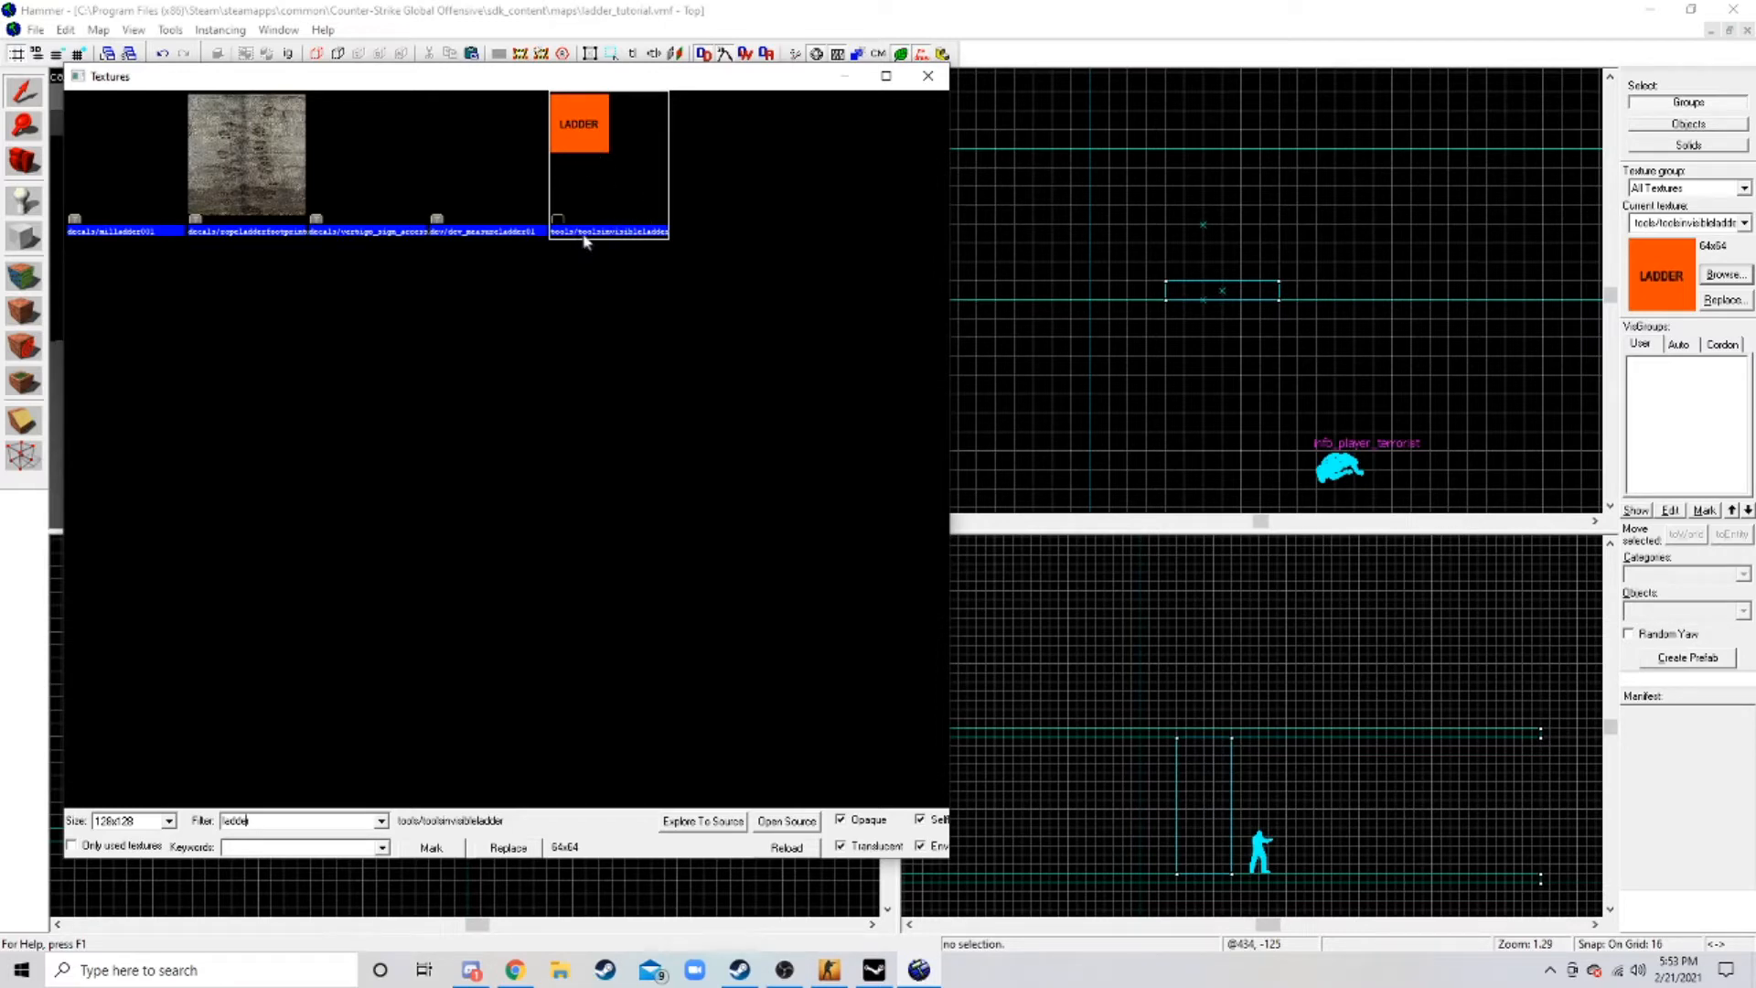
double_click(638, 216)
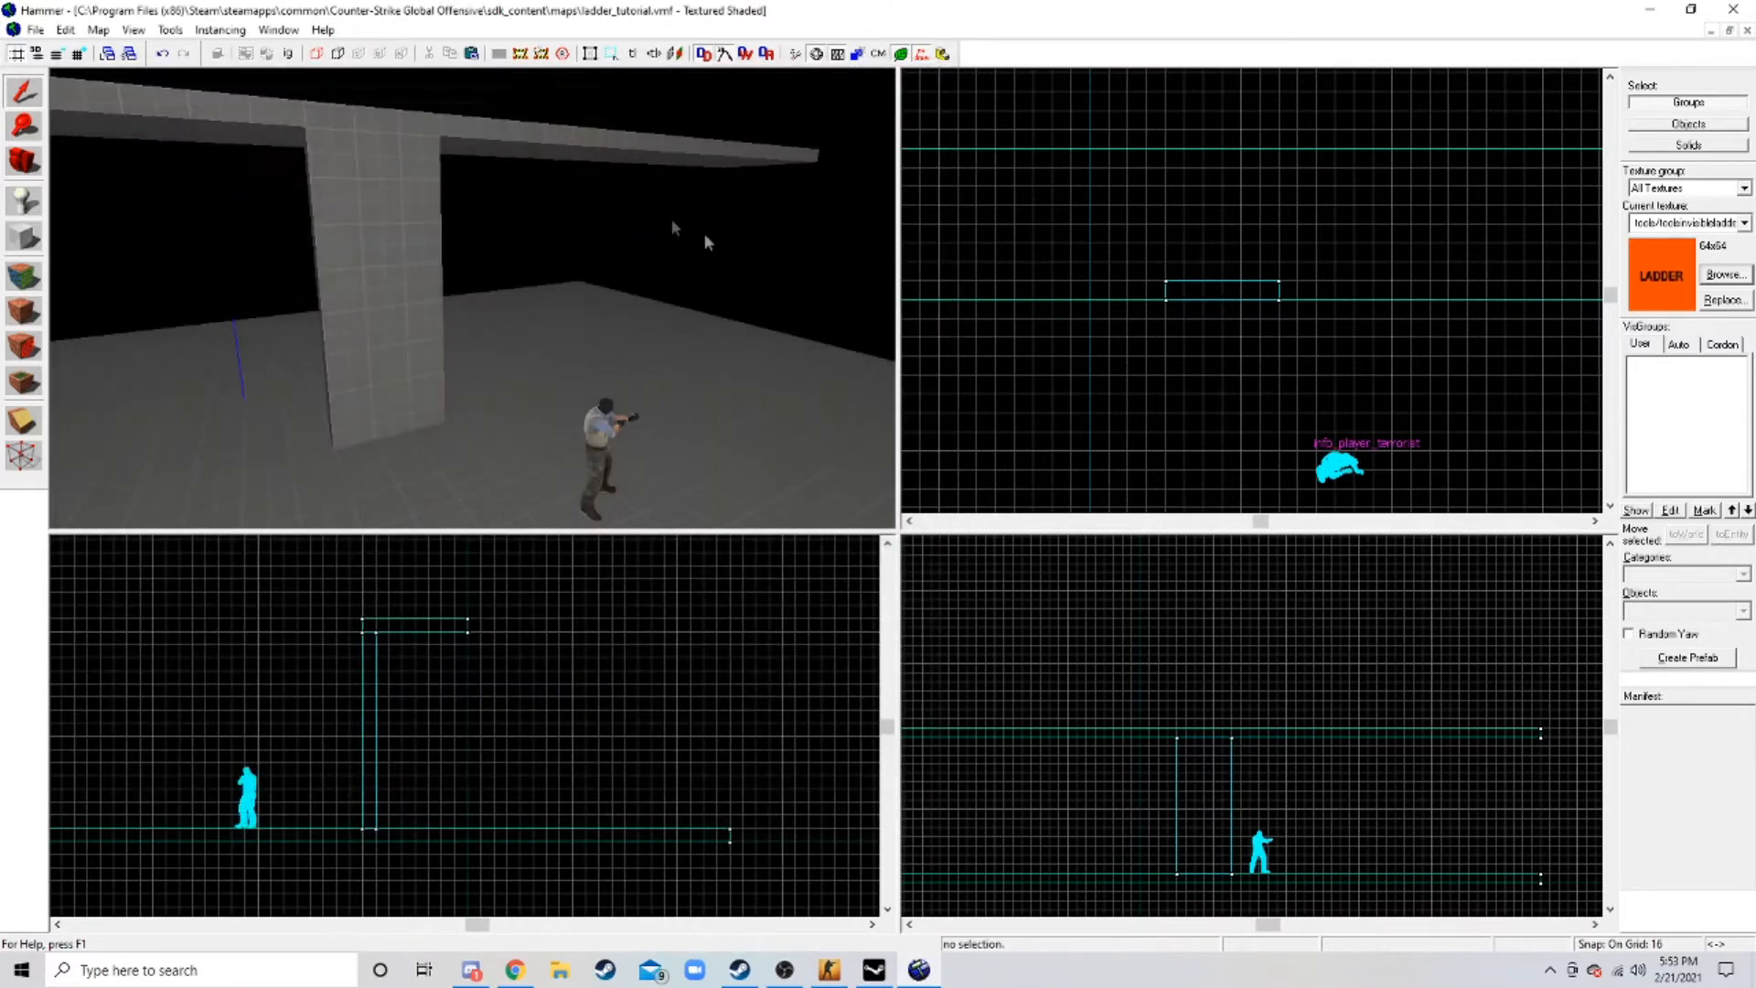
- Outline a 48 by 16 unit block, 72 units high, against the front of the pillar
click(34, 236)
scroll(1180, 302, up, 2)
drag(1175, 295, 1252, 316)
key(z)
key(w)
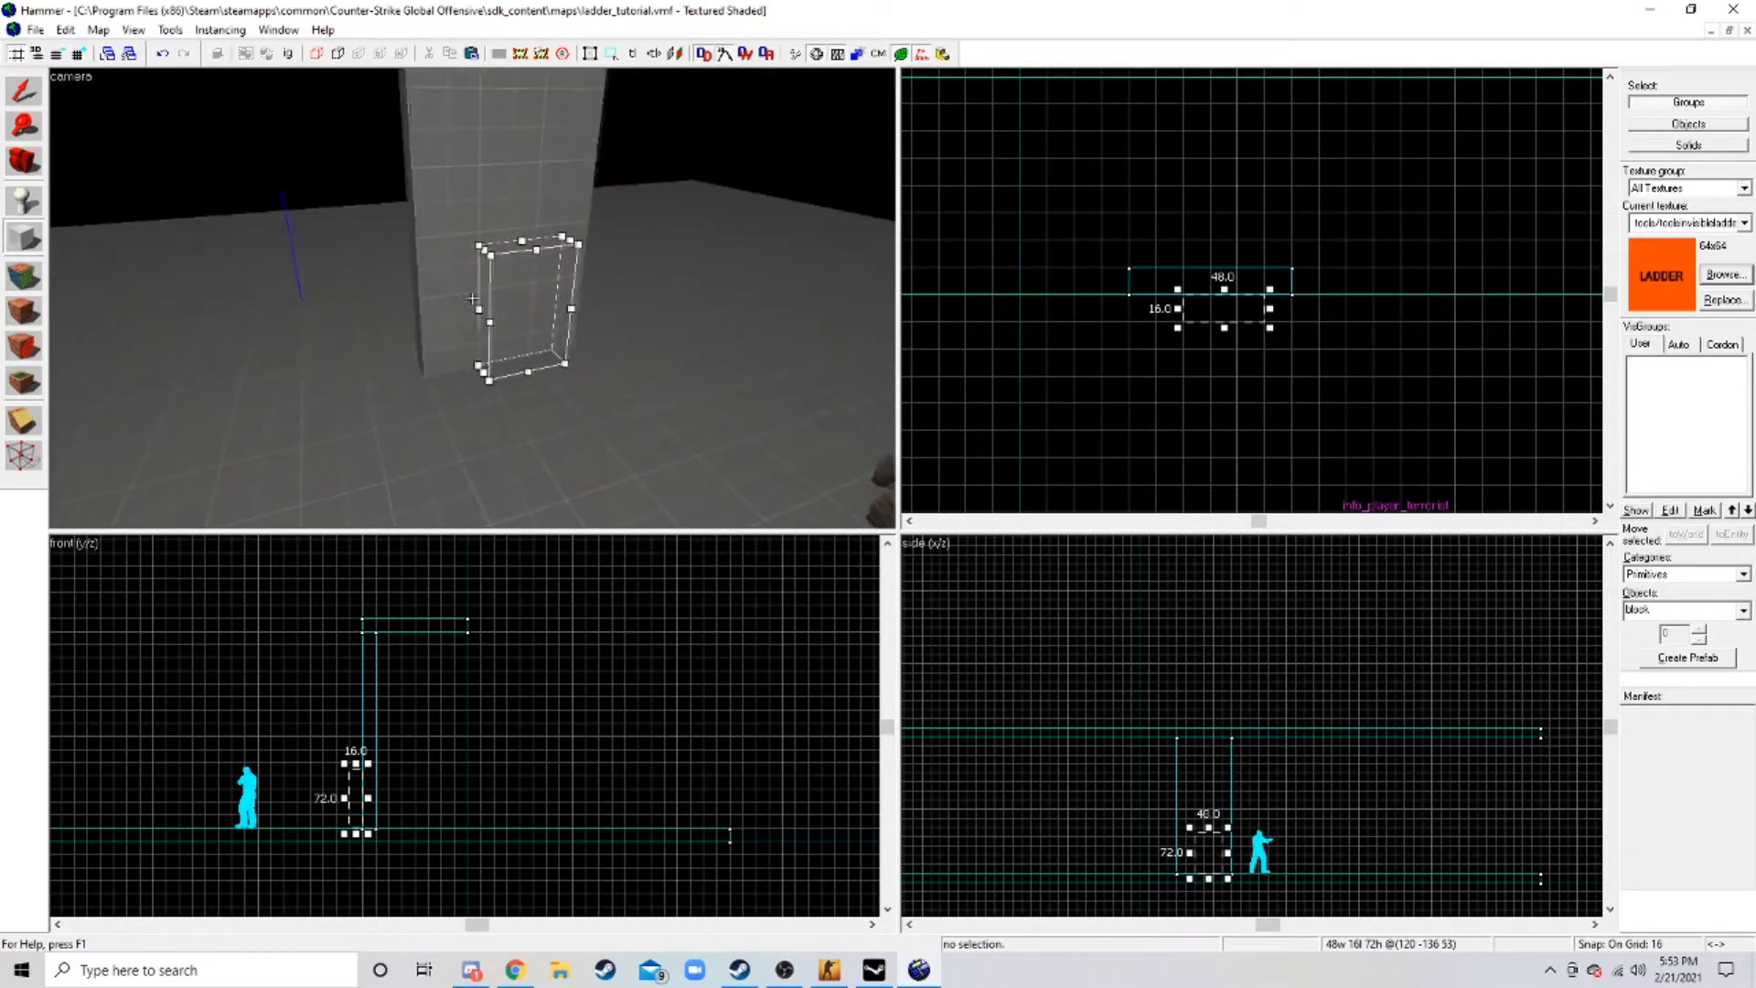
- Stretch the block outline to 255 units high so it reaches the platform's upper edge, and create the ladder brush
key(z)
drag(367, 773, 362, 577)
key(z)
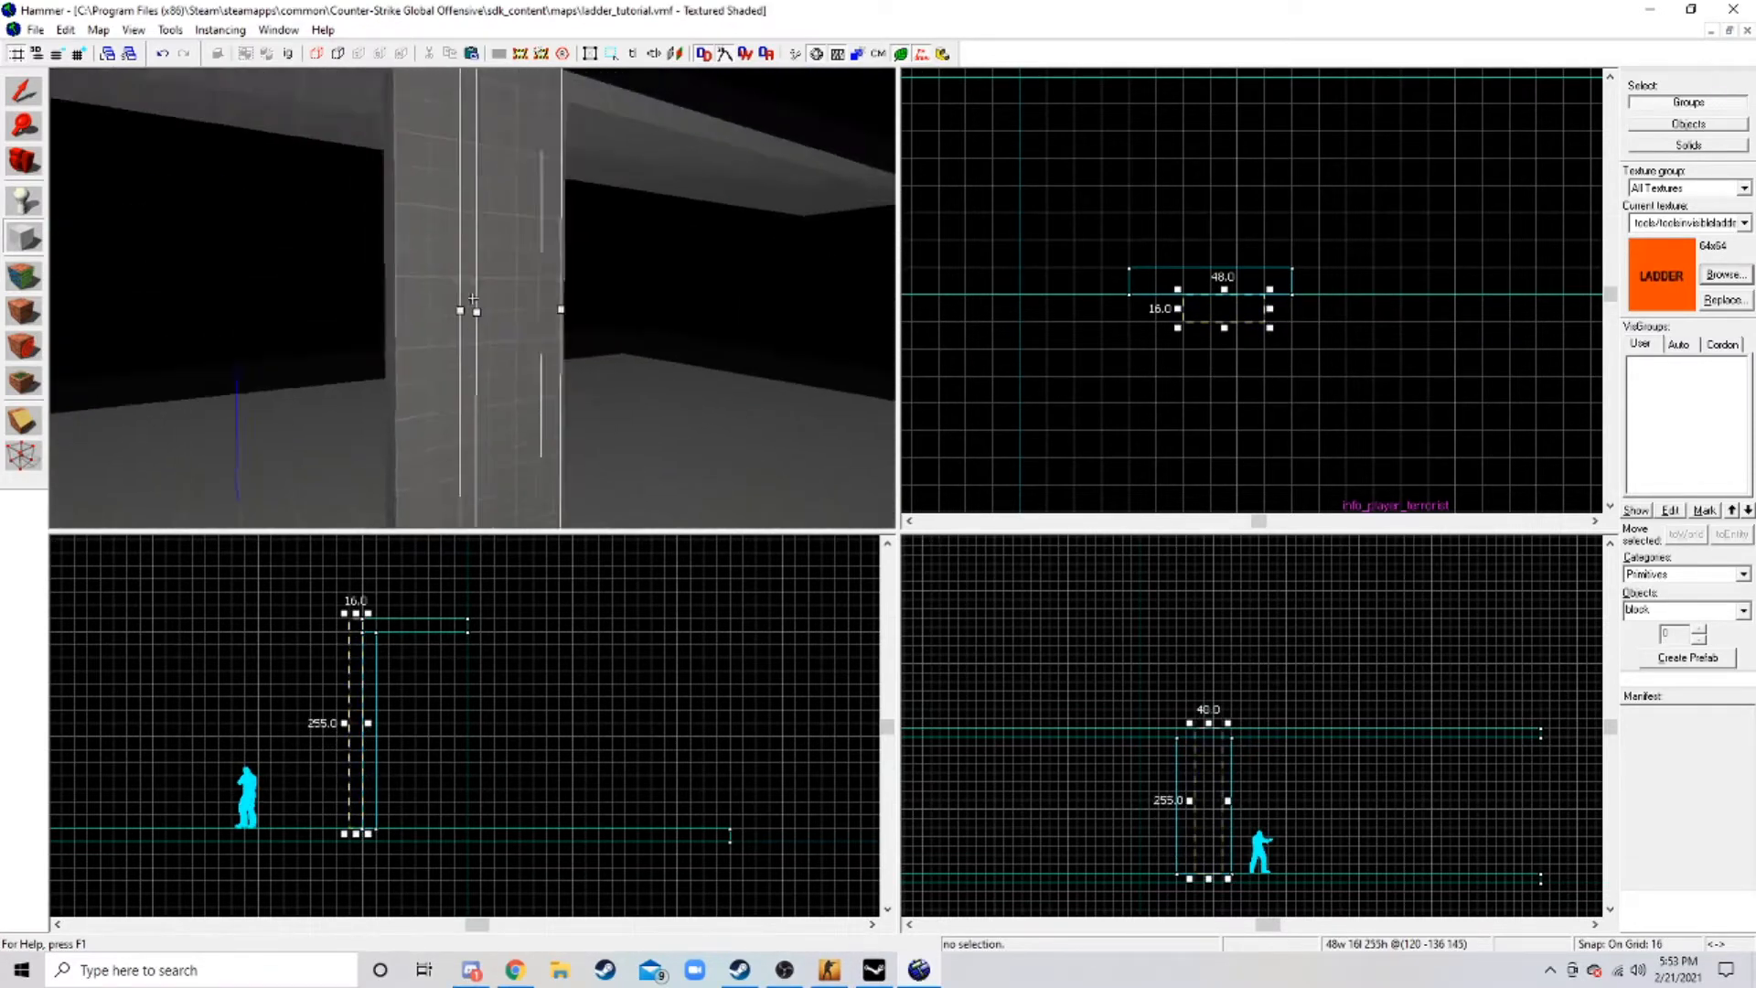
key(s)
key(z)
key(Return)
key(z)
key(w)
key(z)
- Place an info_player_terrorist entity on the floor in front of the ladder brush
click(24, 202)
key(z)
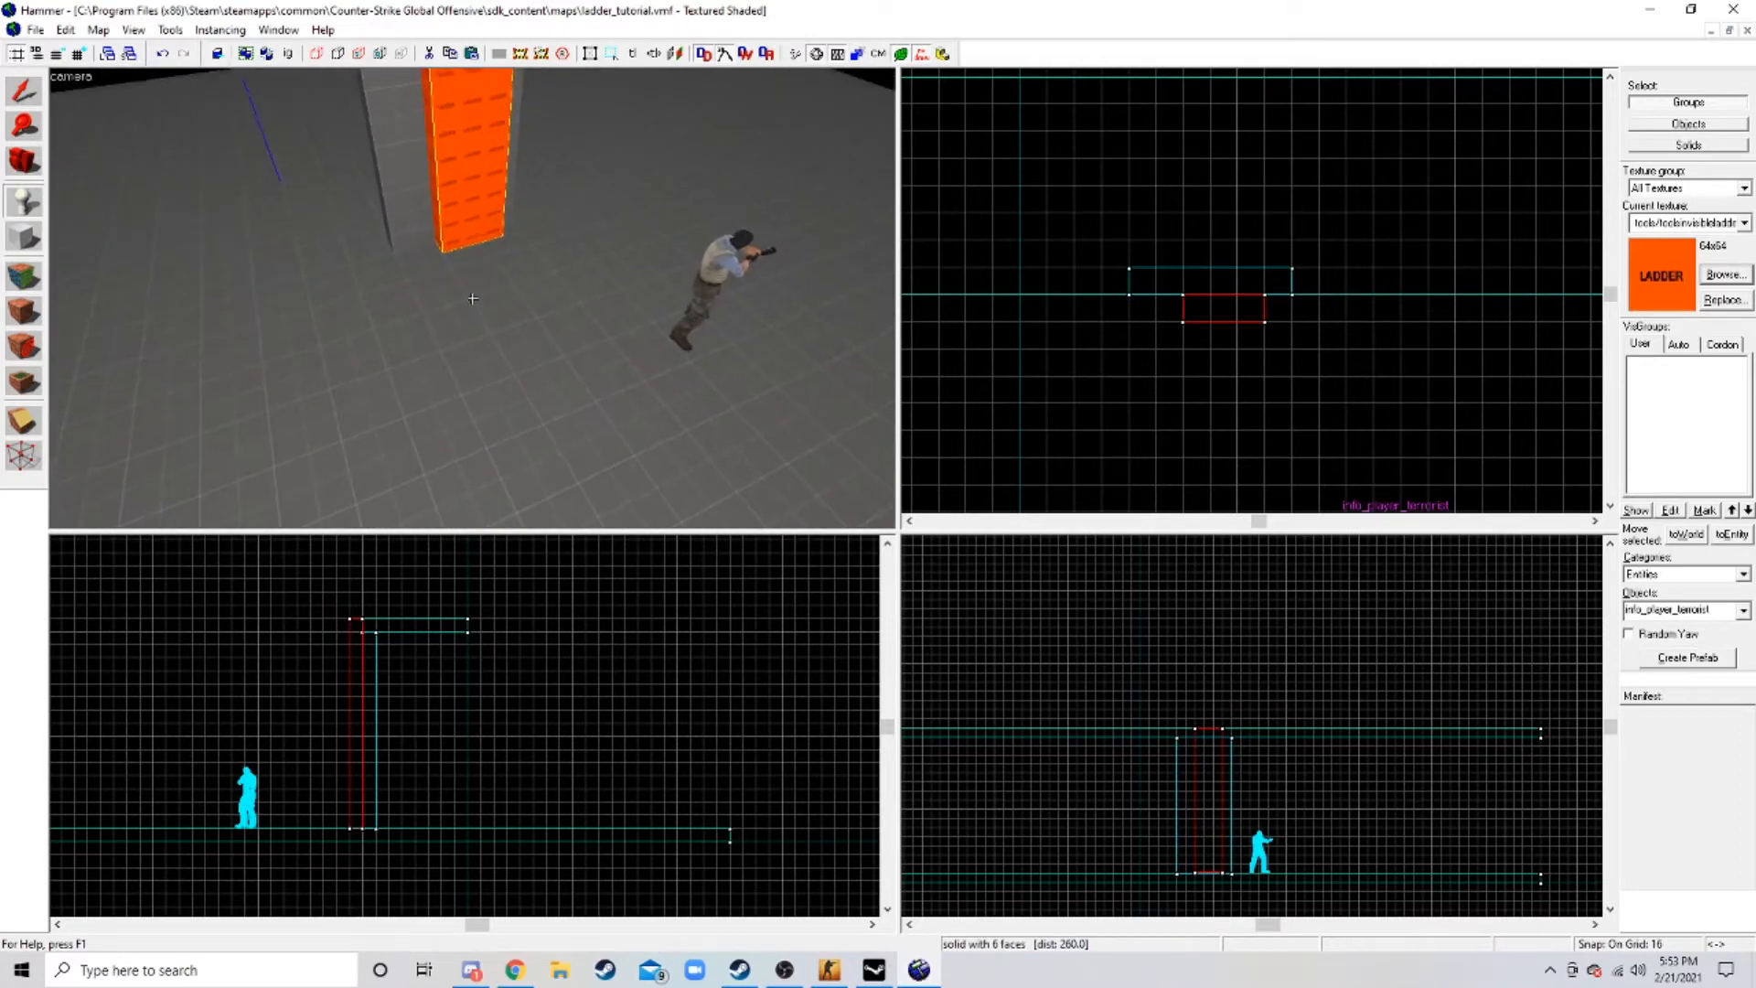
key(z)
click(473, 298)
key(z)
key(w)
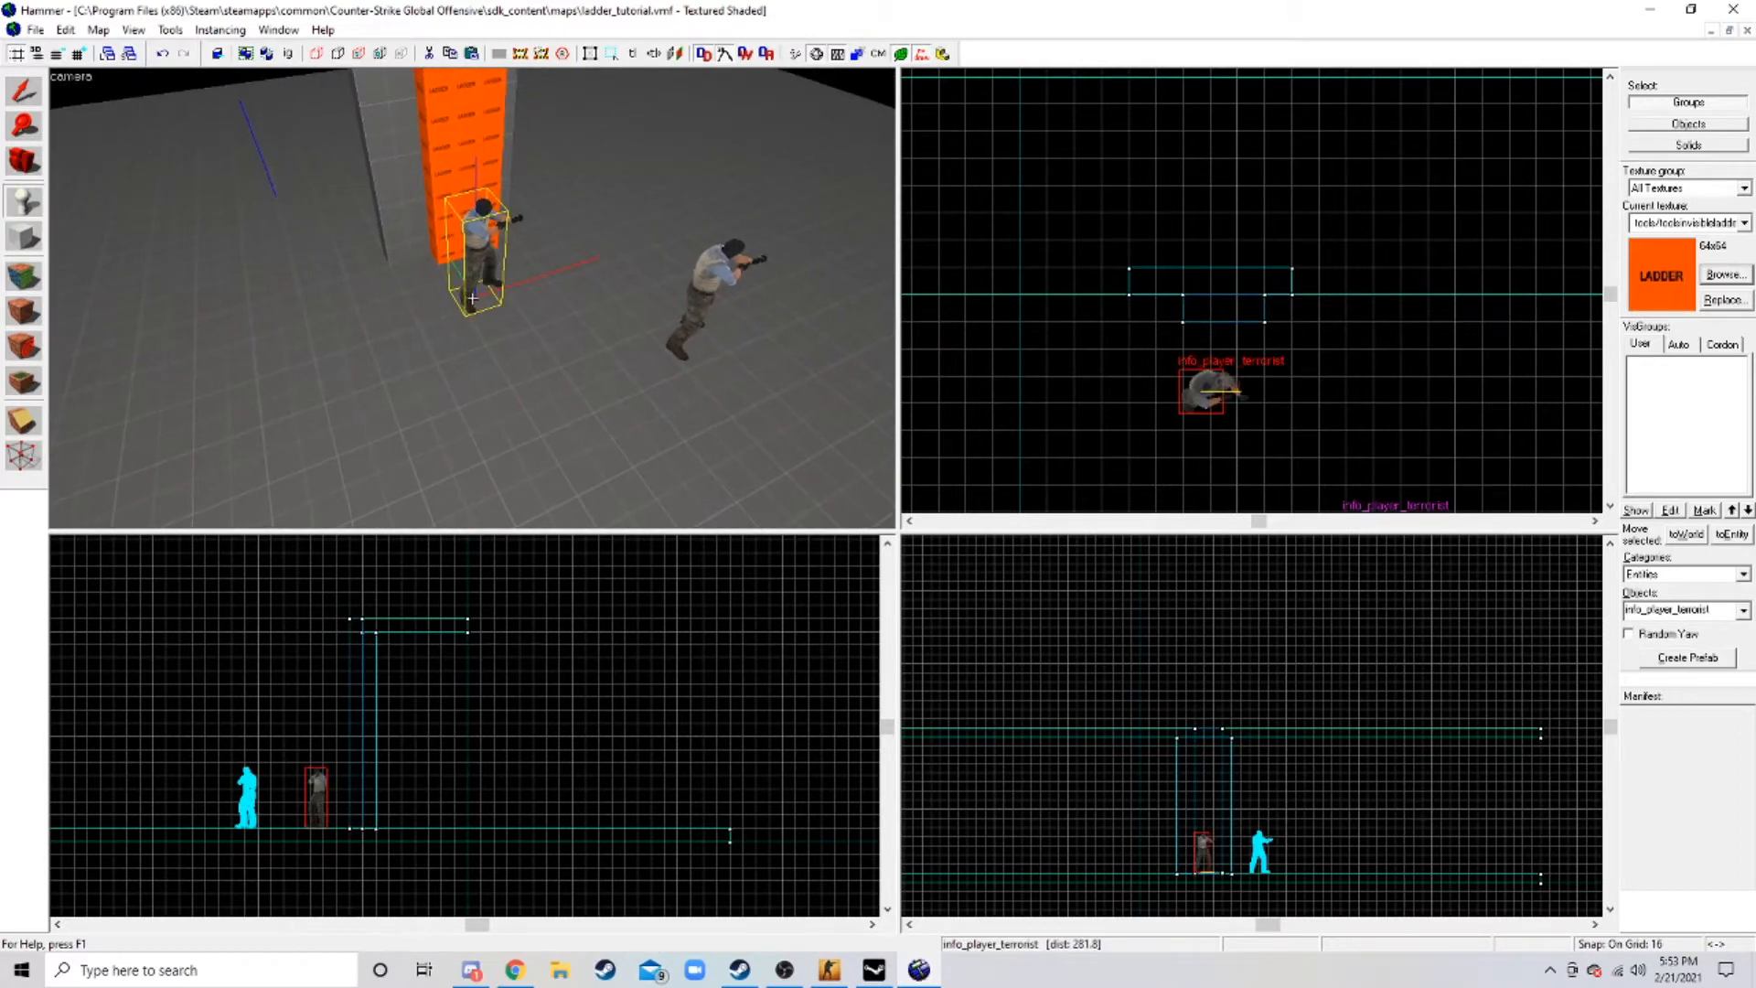
- Change the class of the newly placed entity to func_useableladder and apply it
key(a)
click(24, 90)
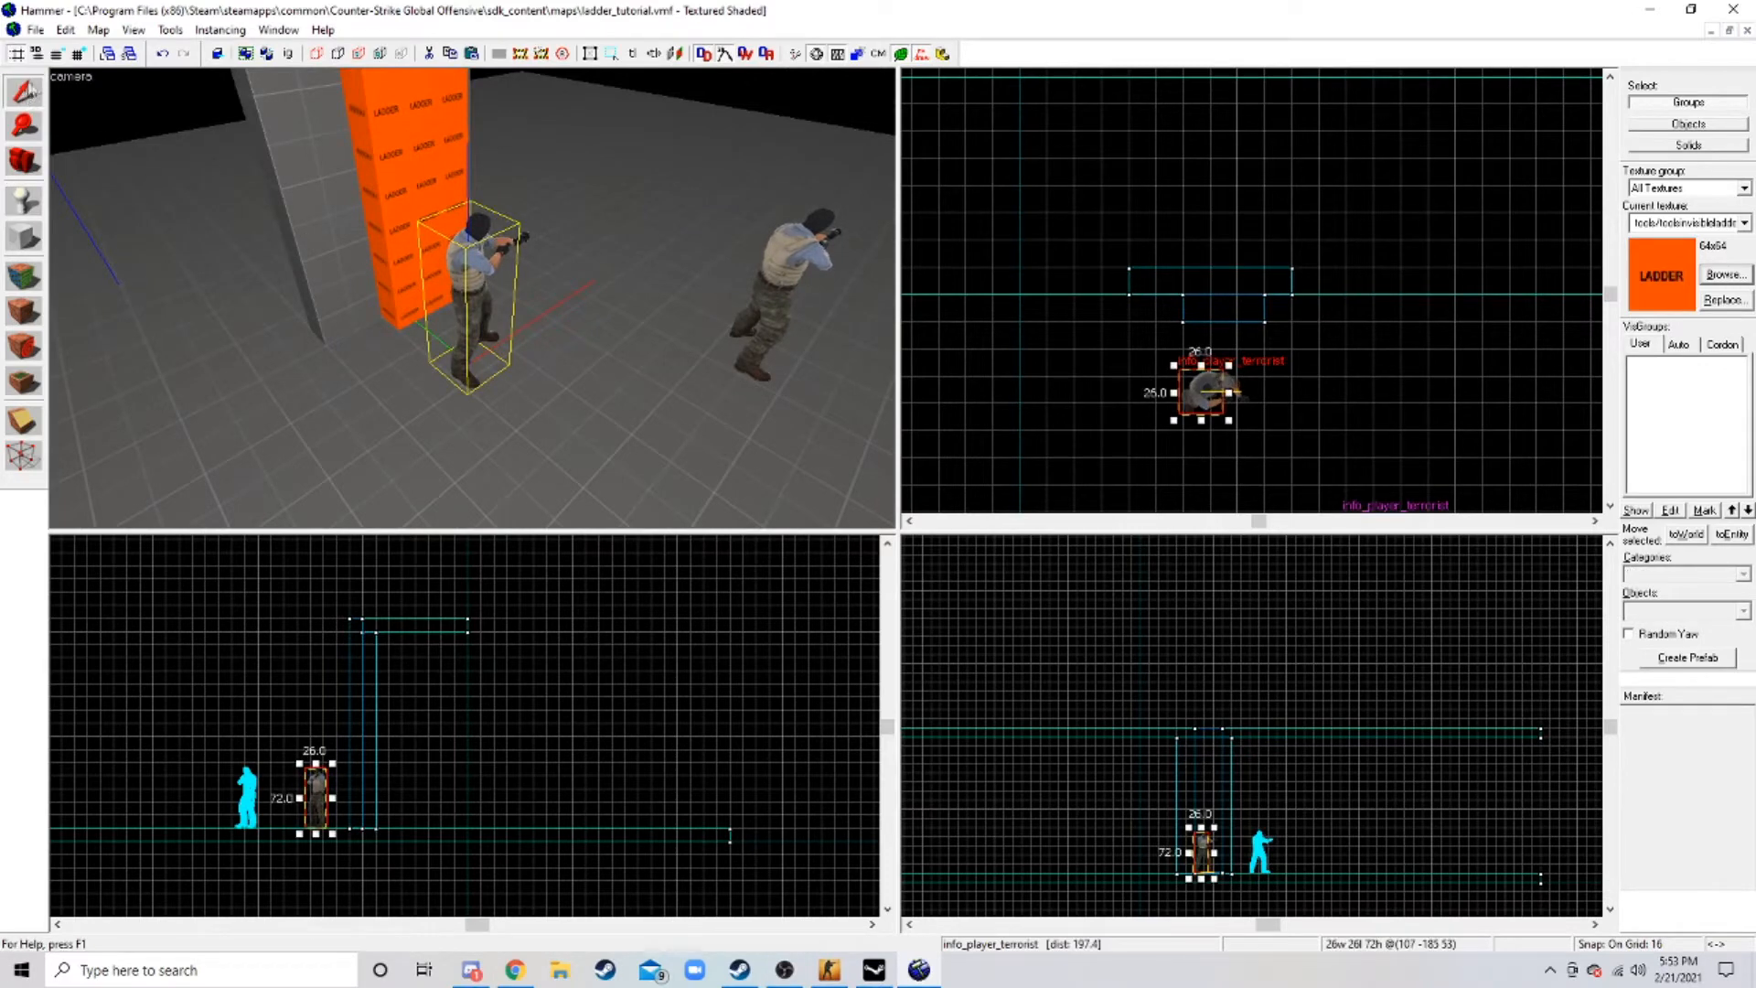
double_click(474, 270)
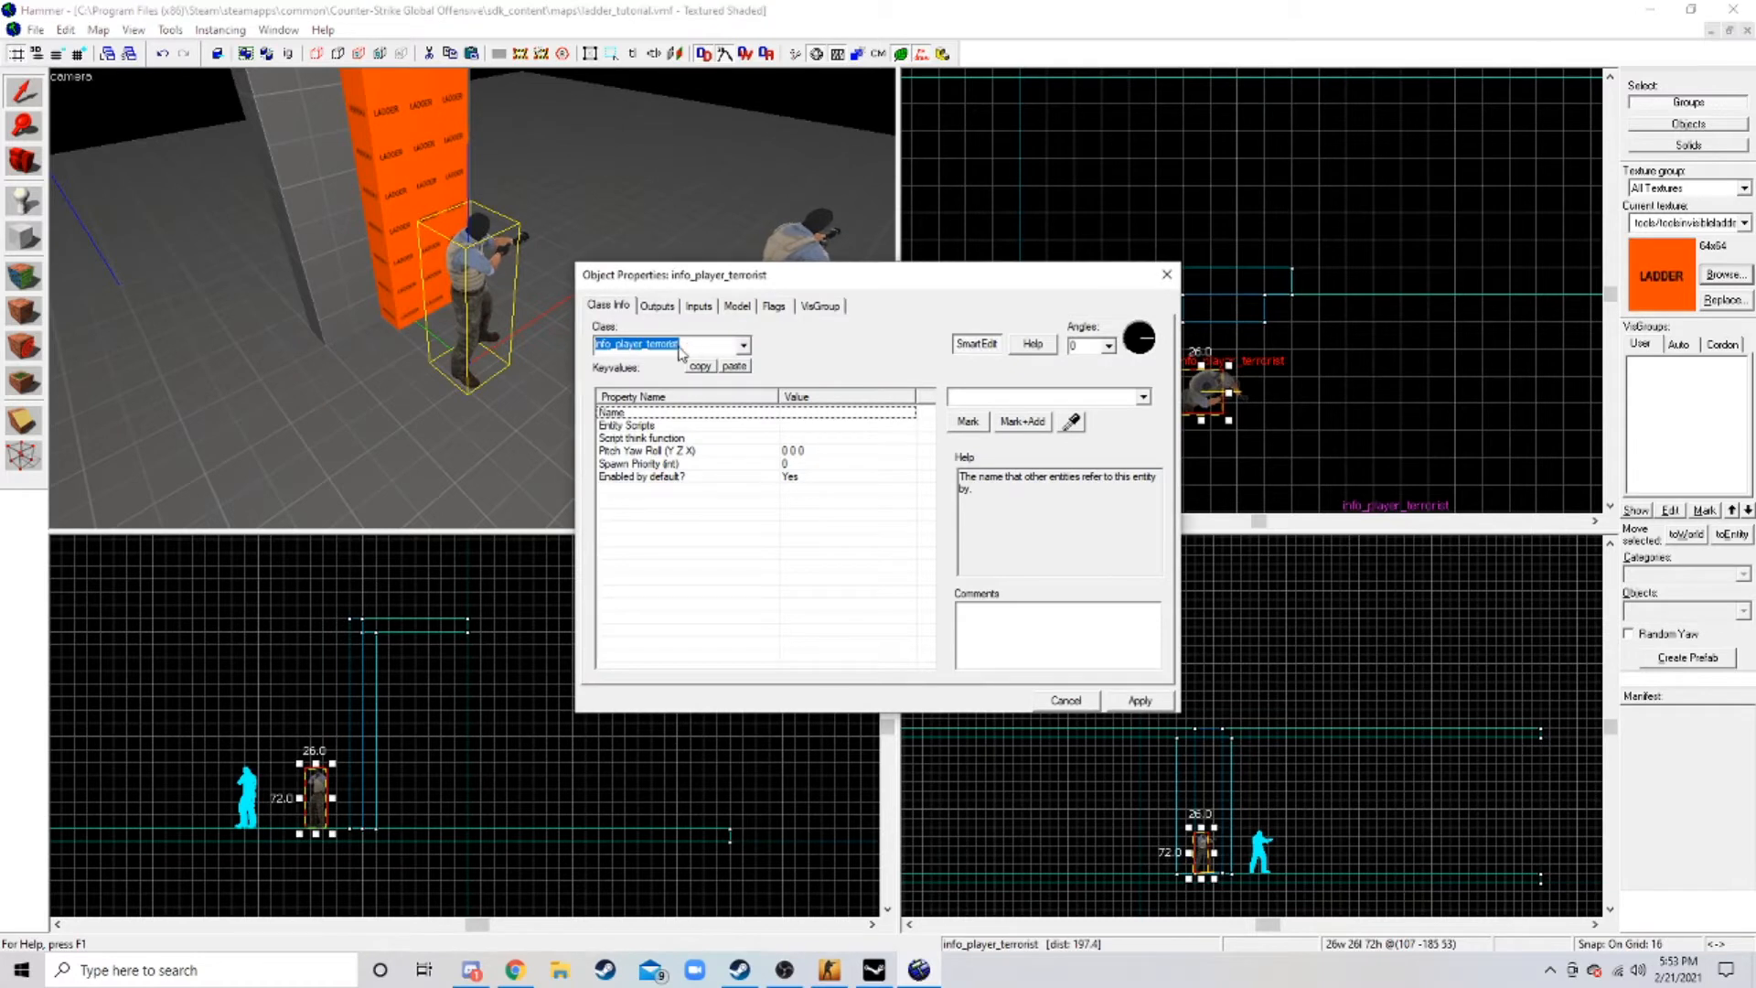
key(BackSpace)
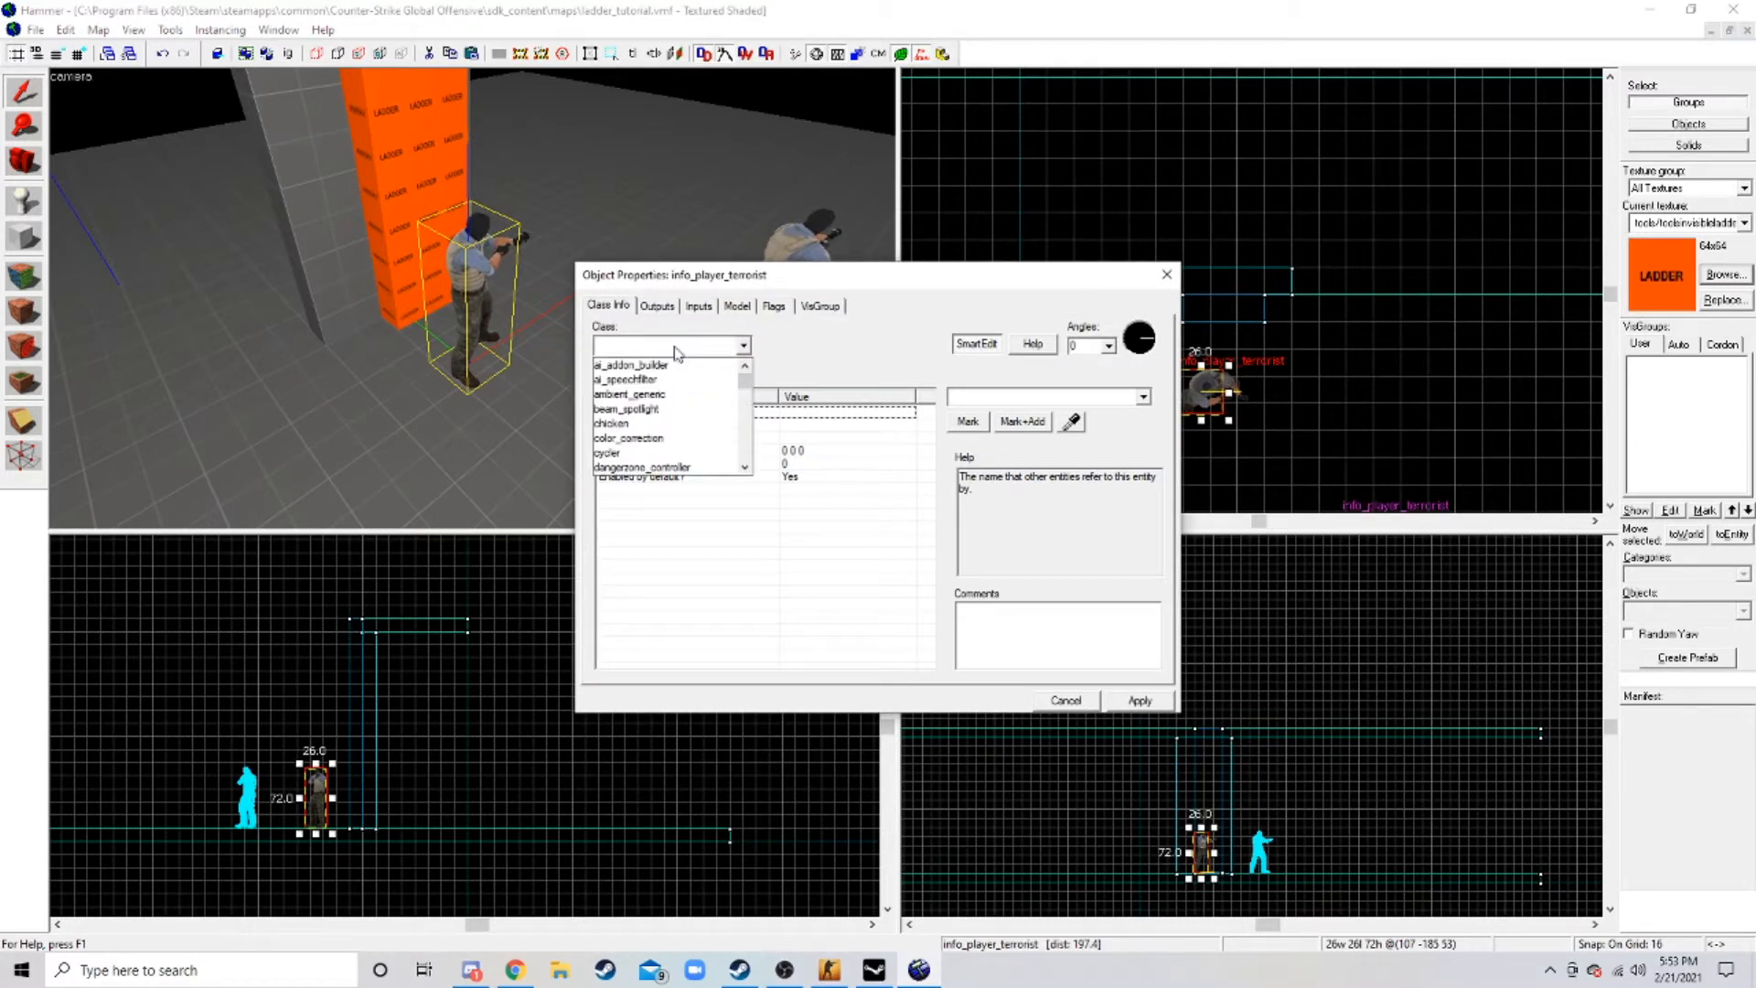
text(ladder)
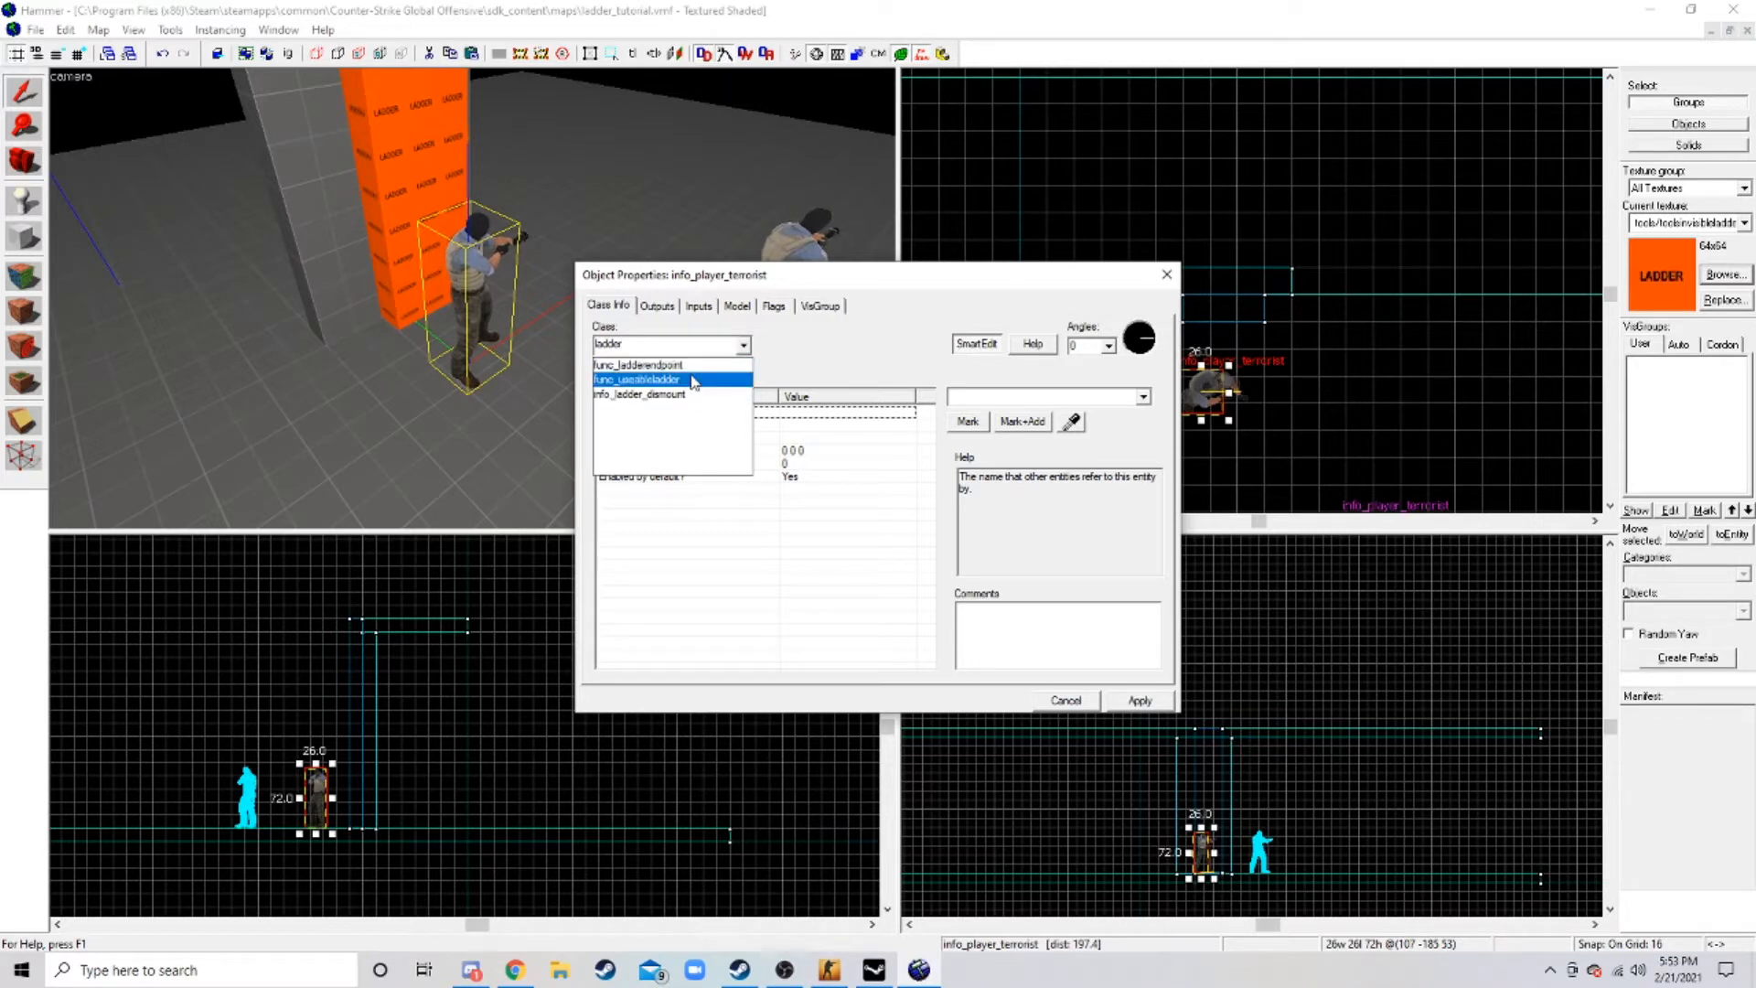
click(688, 379)
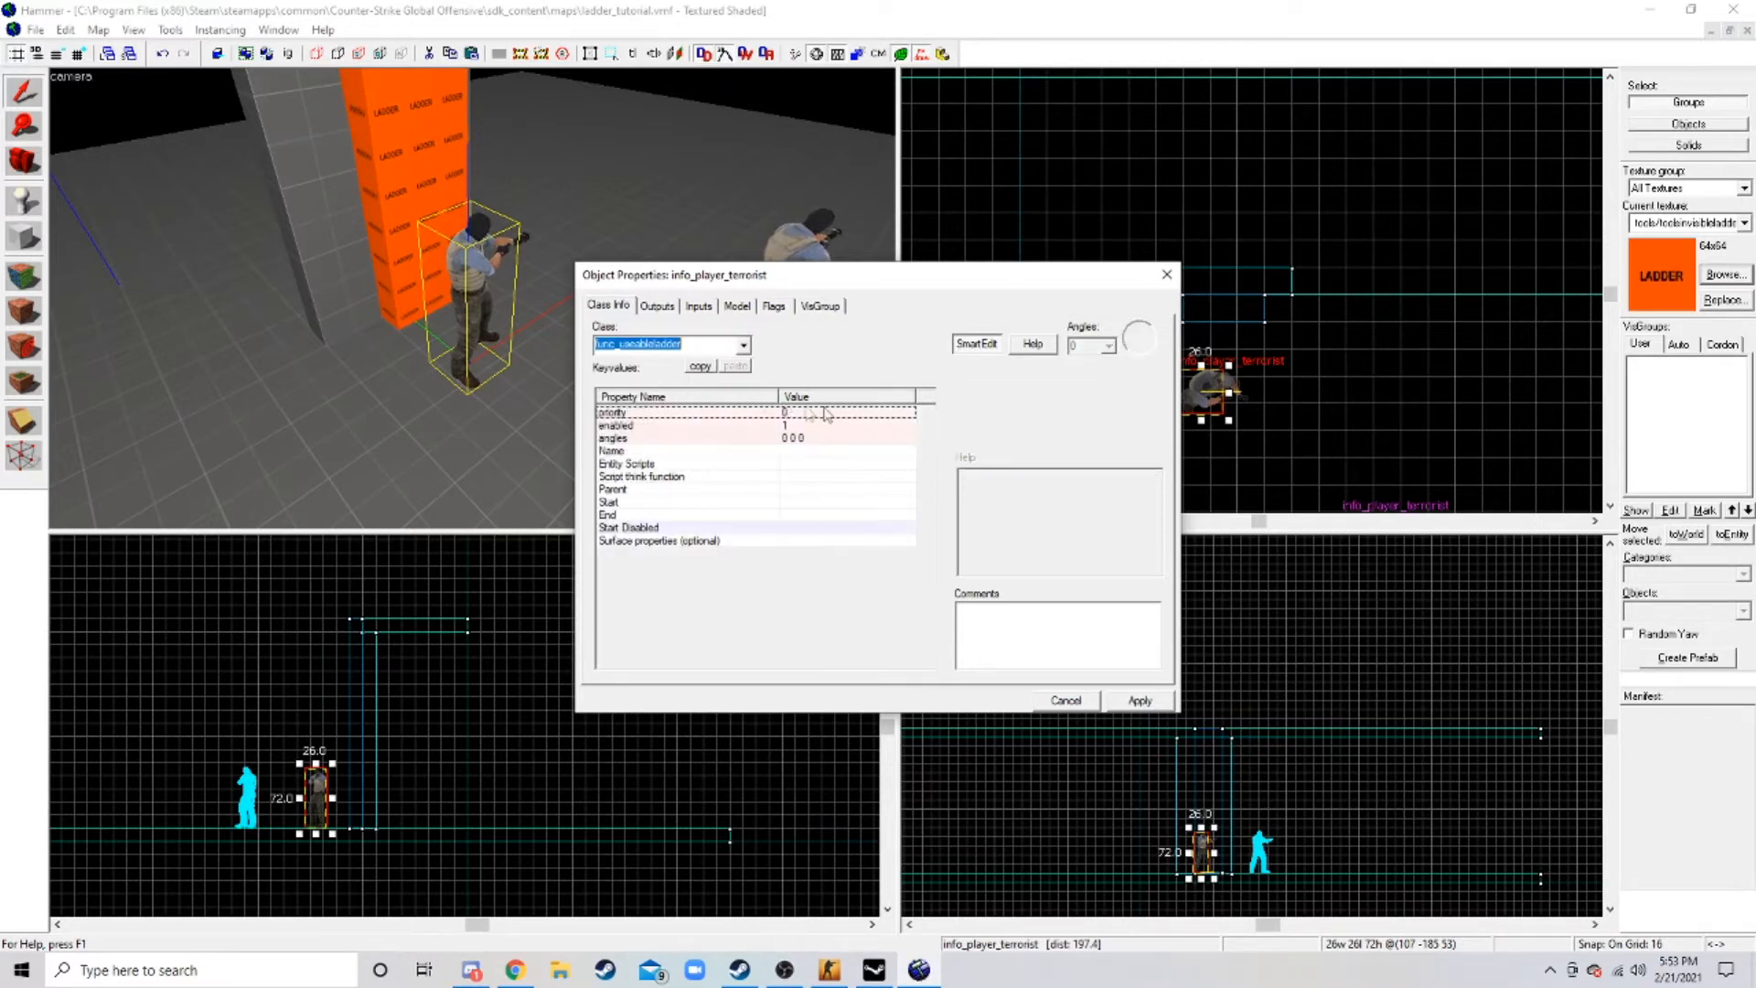
click(1143, 700)
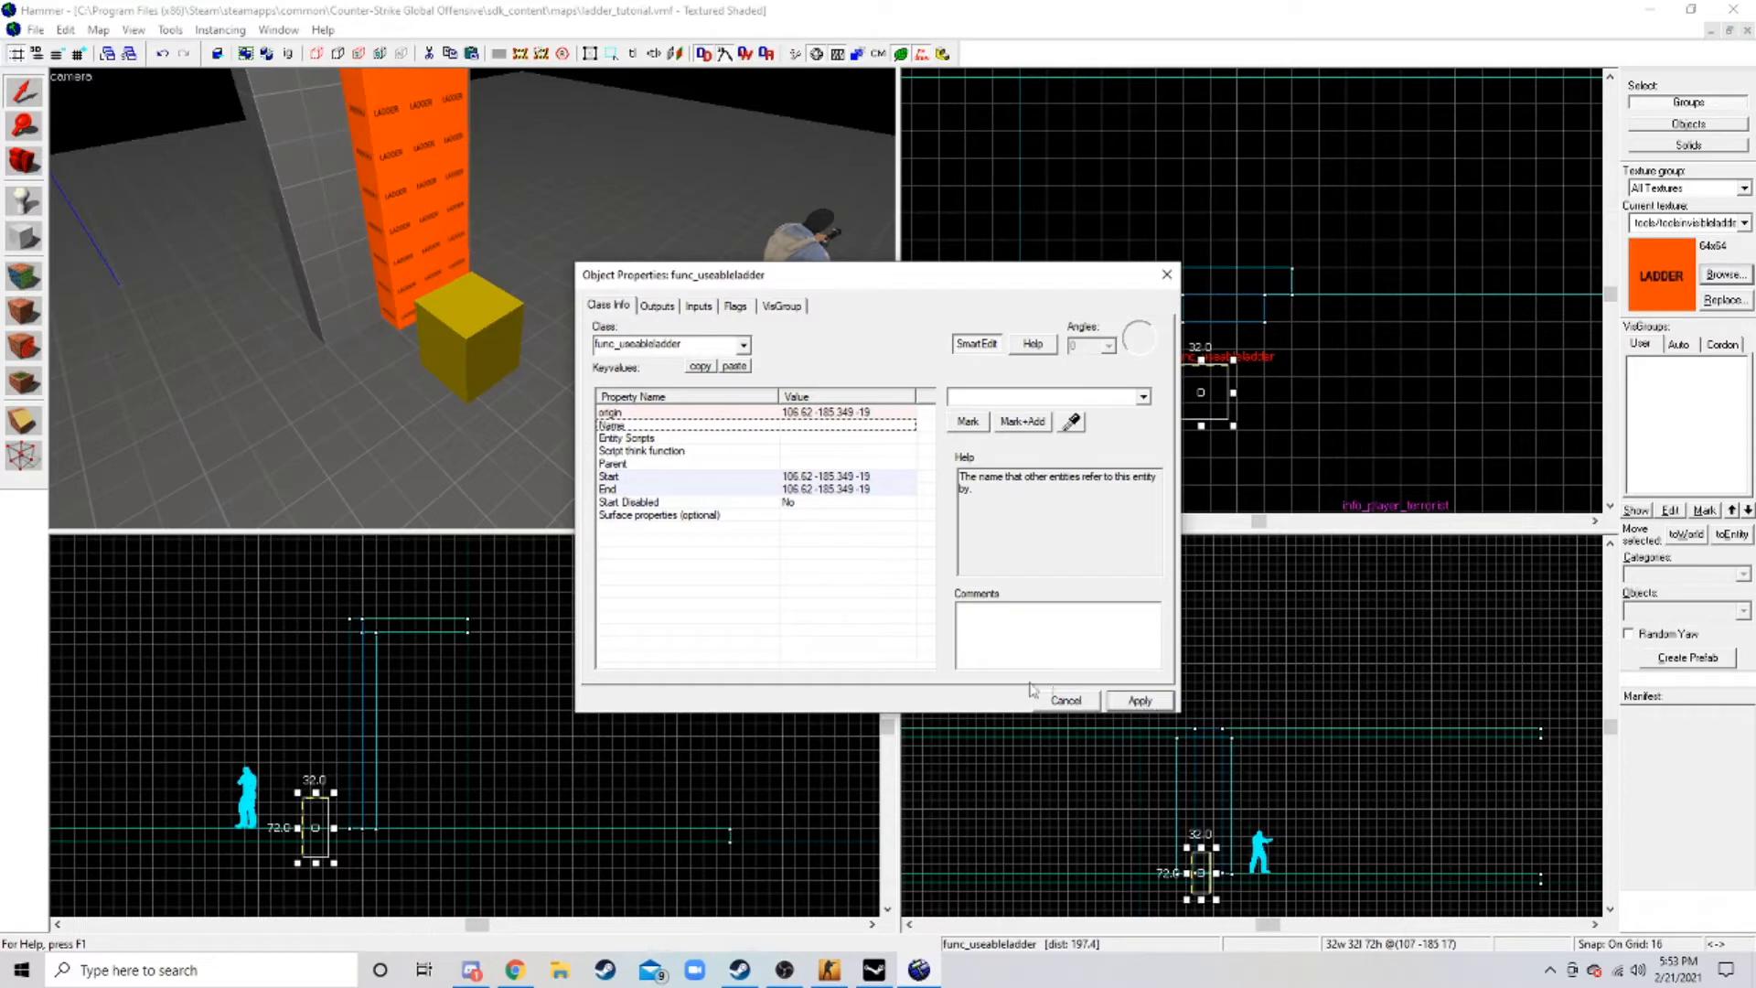
- Review the func_useableladder's flags, smart-edit properties and raw keyvalues, and close its properties
click(735, 307)
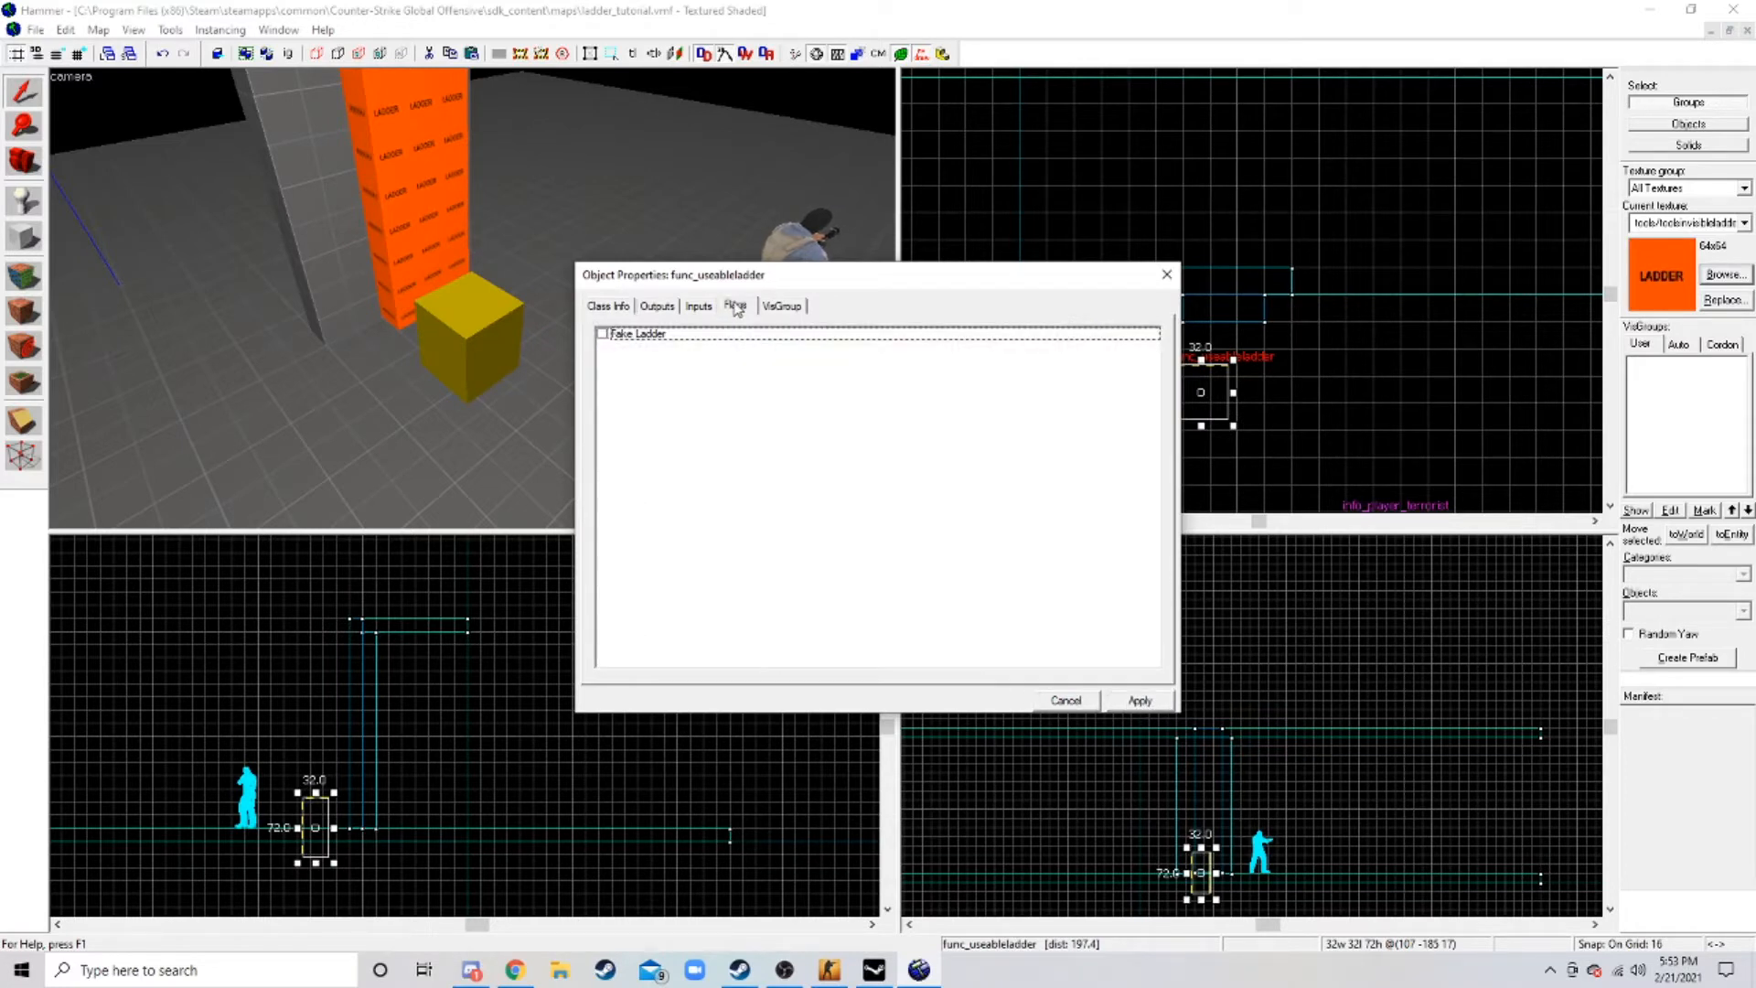
click(609, 306)
click(734, 307)
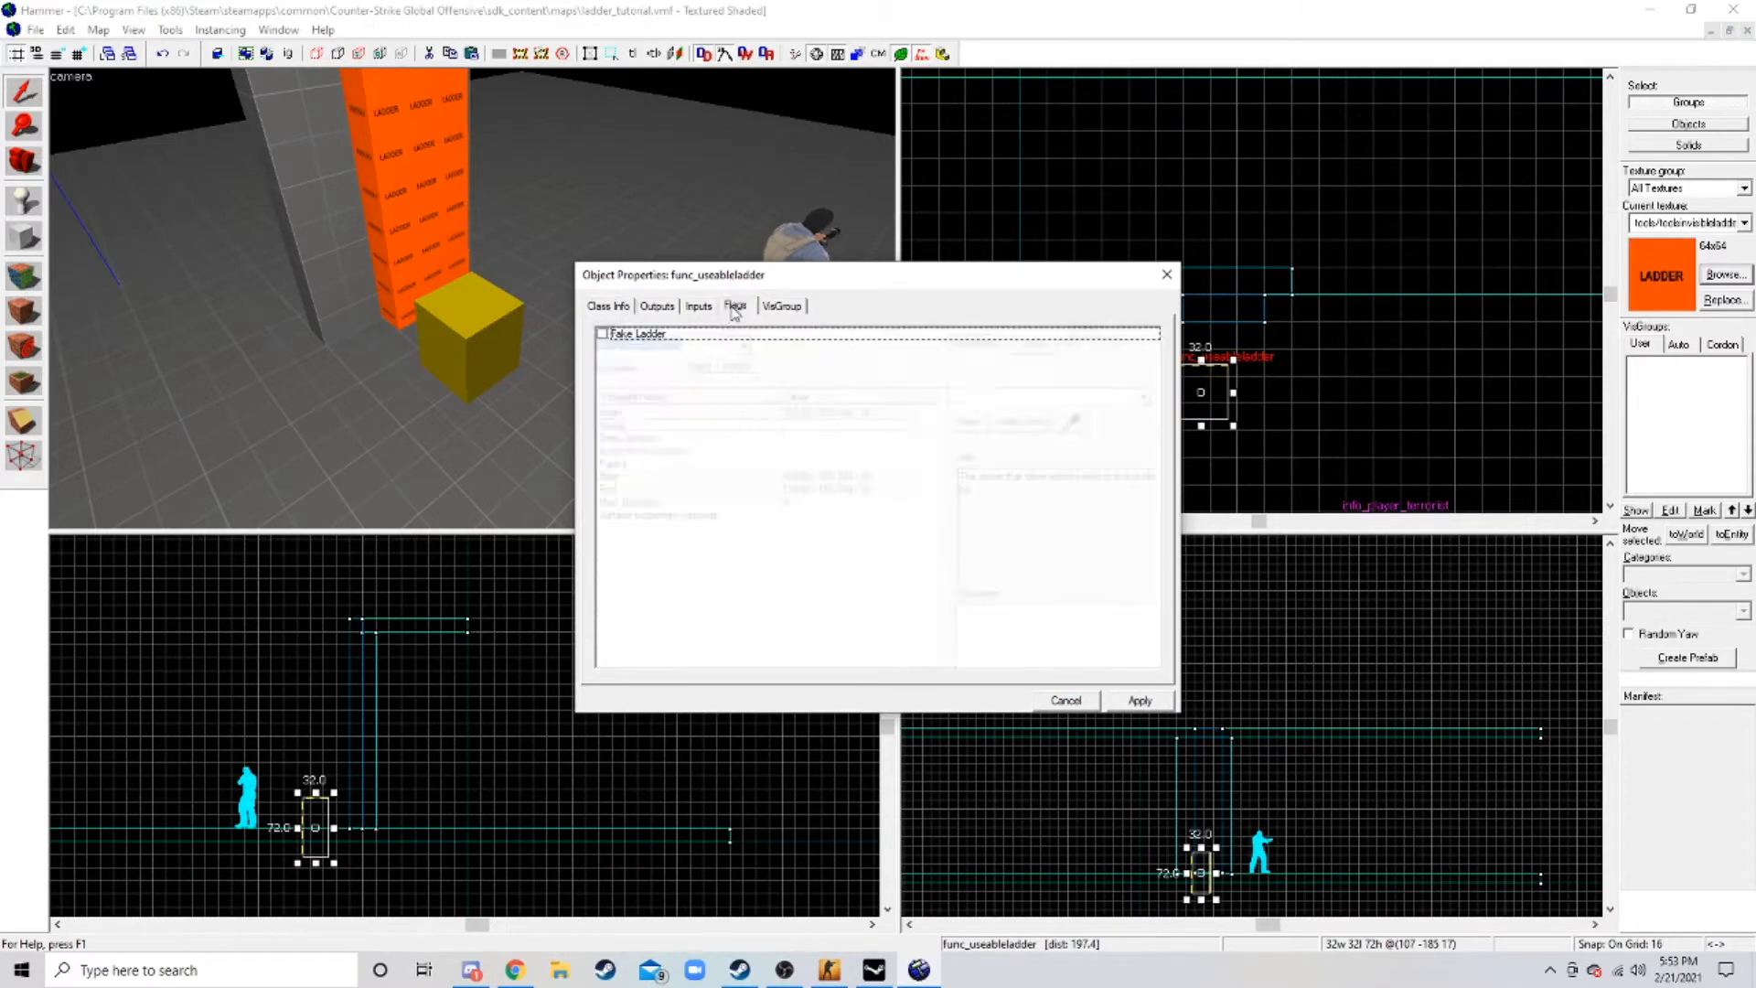
click(611, 306)
click(640, 438)
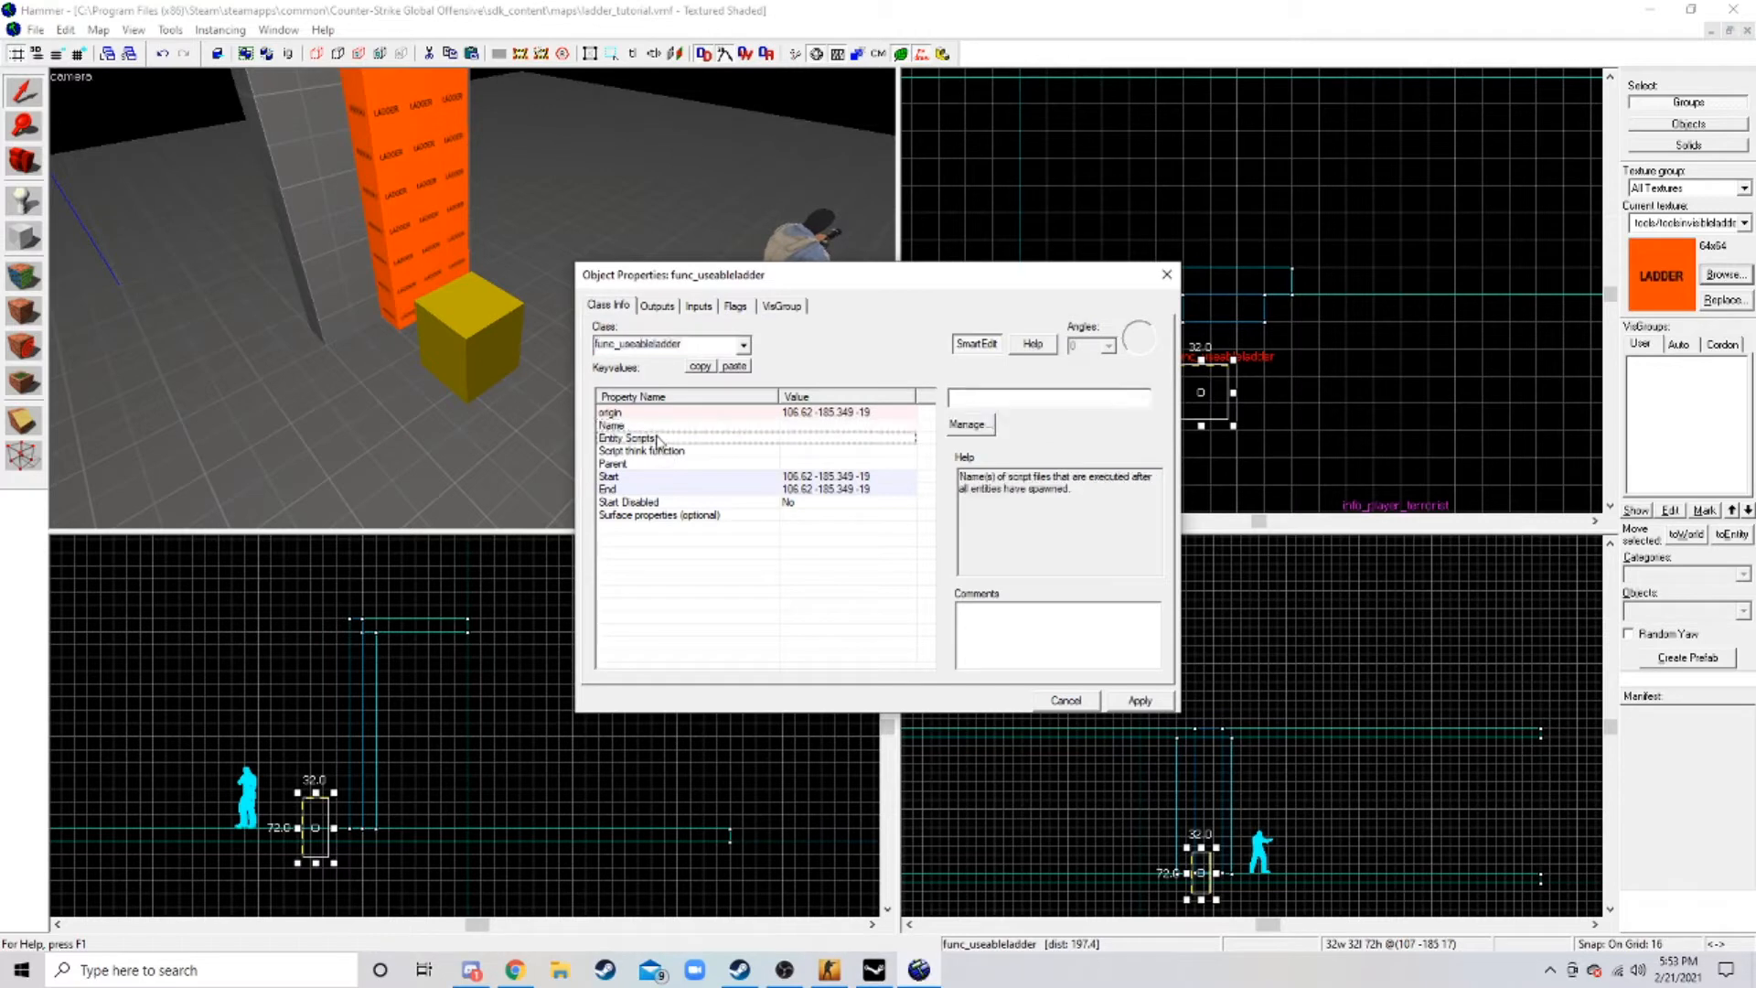
click(960, 343)
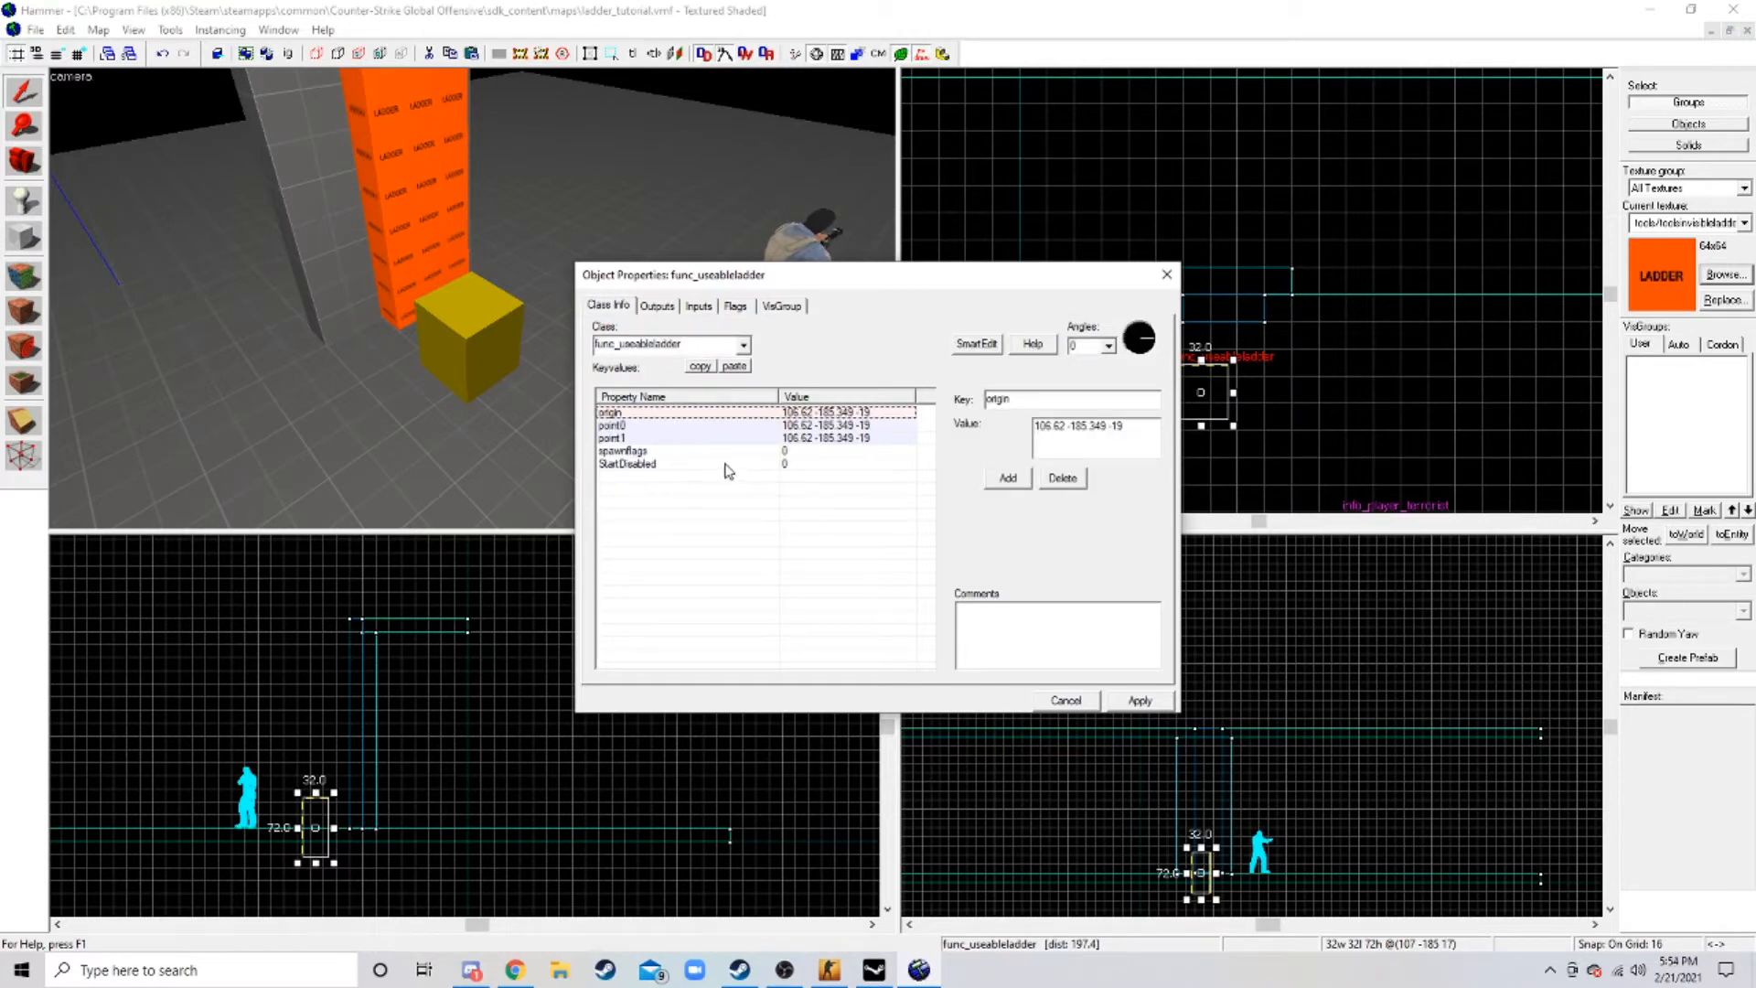
click(1140, 700)
click(960, 346)
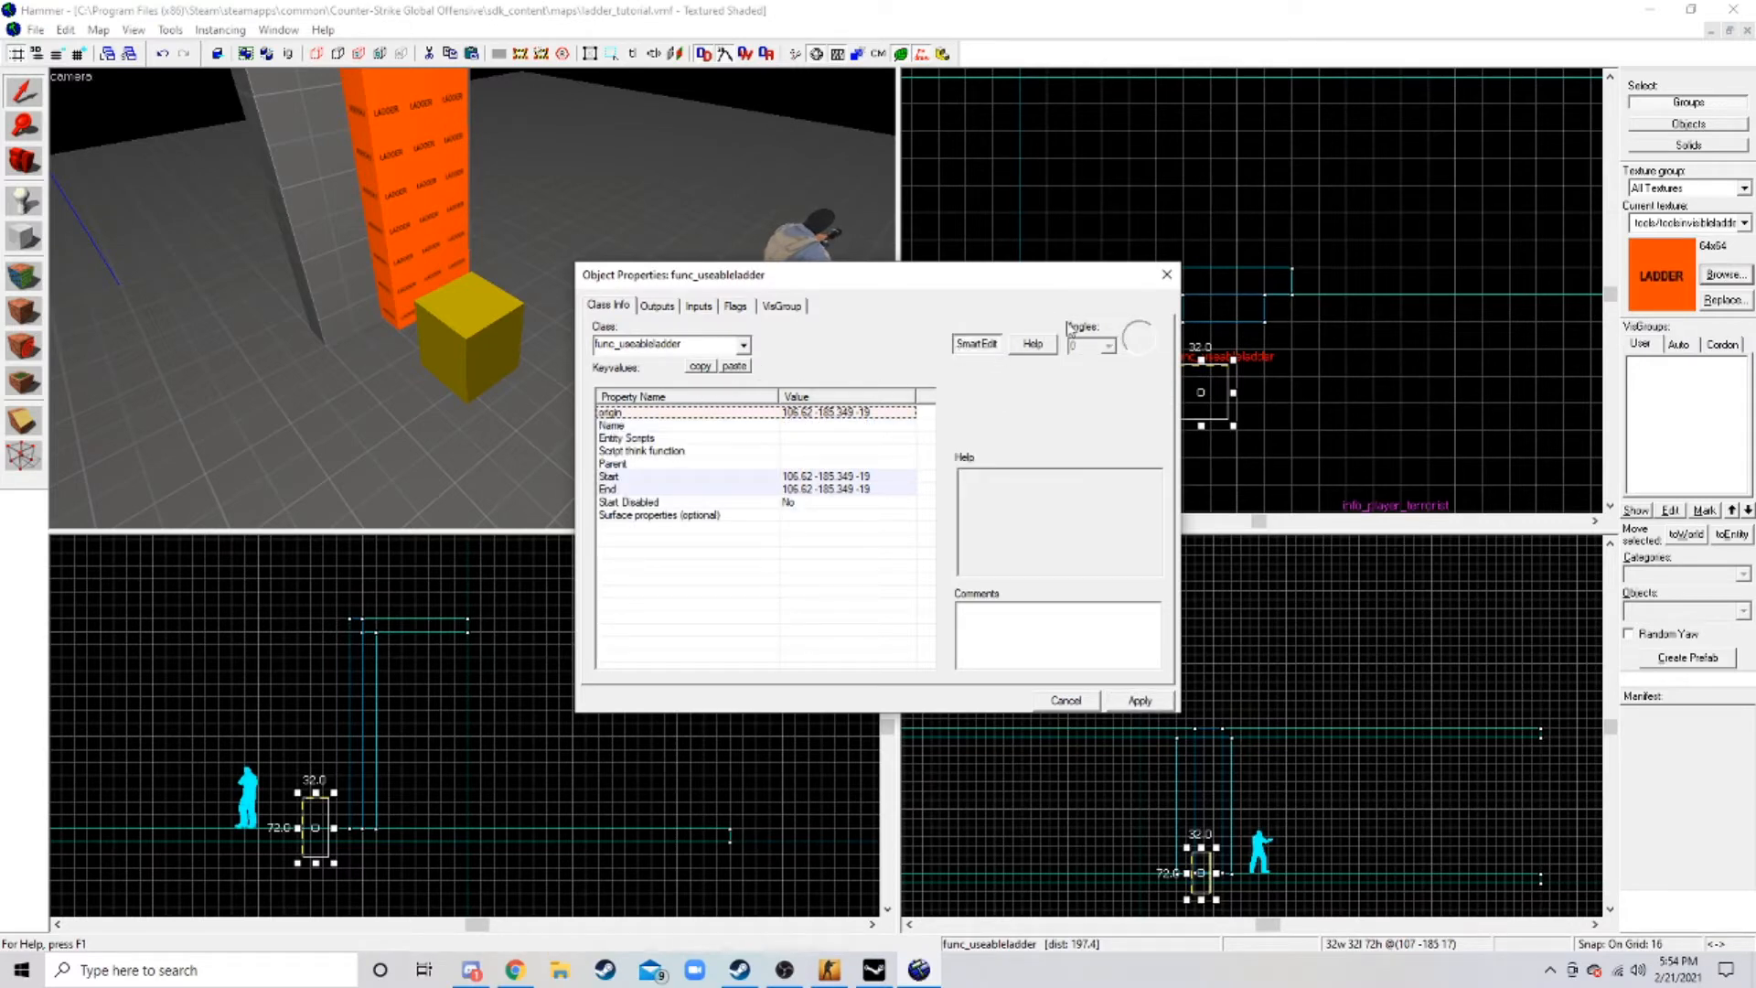
click(1166, 276)
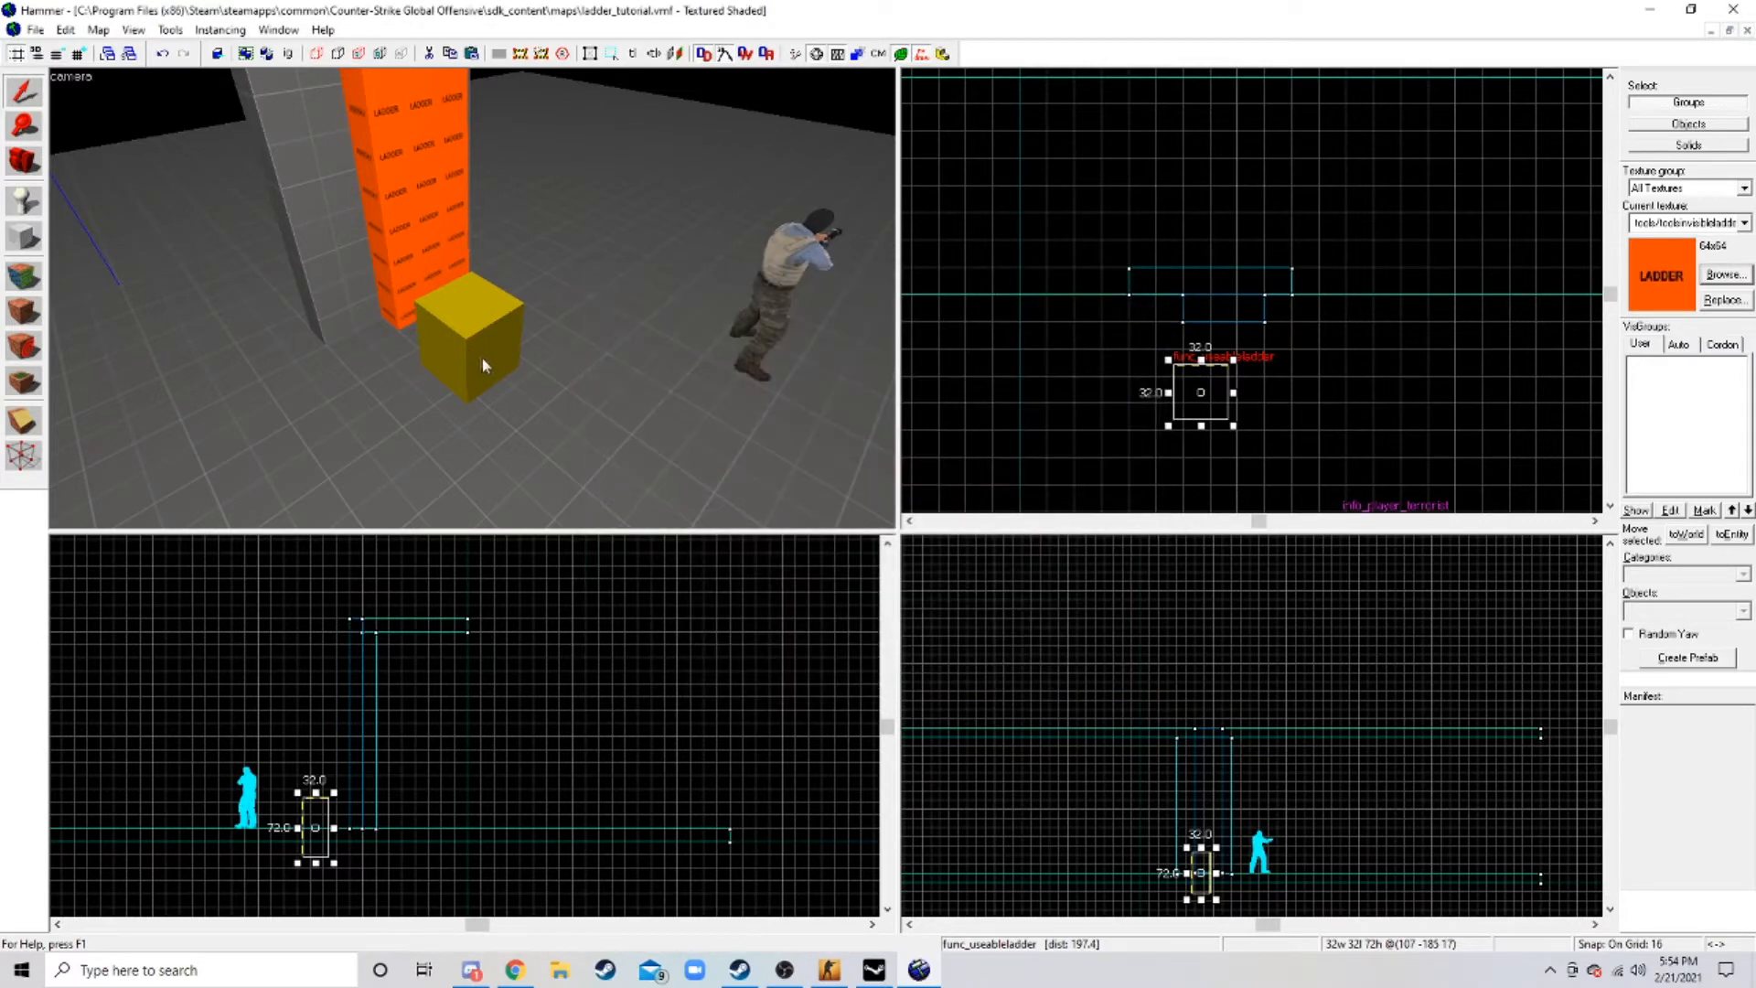
- Reduce the grid size to 8 and move the func_useableladder so it is centred on the ladder brush's front face, slightly overlapping it
drag(1195, 392, 1210, 341)
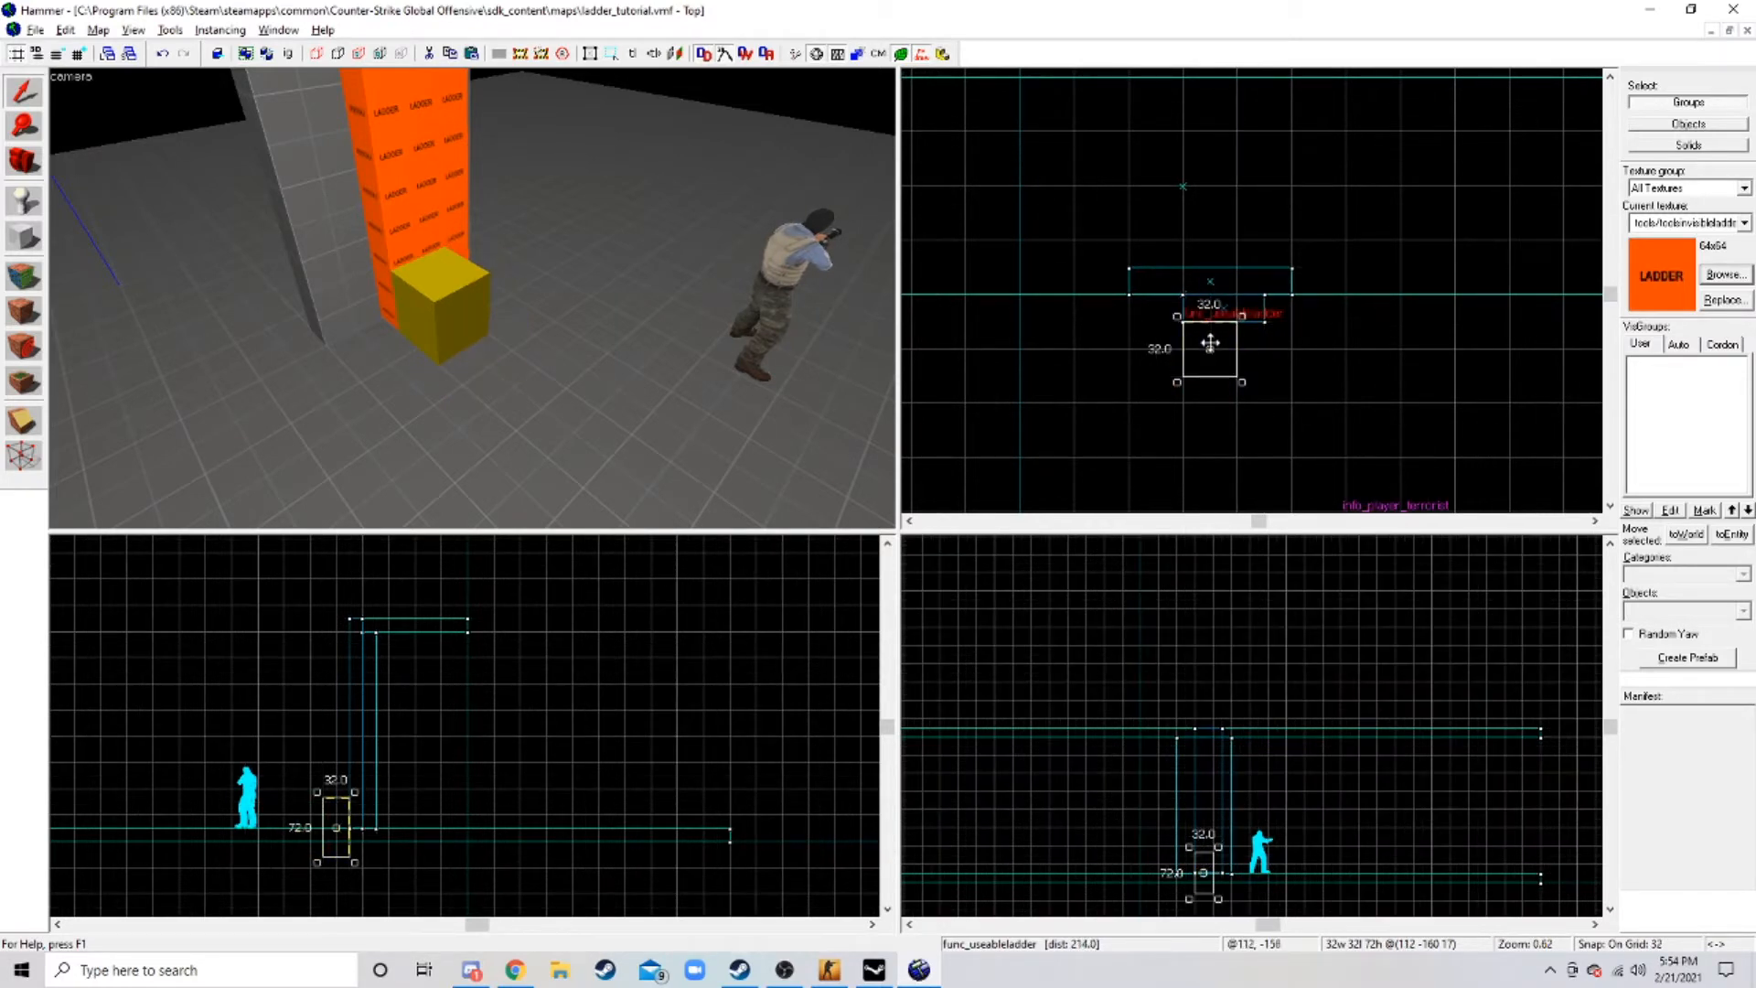
key(bracketleft)
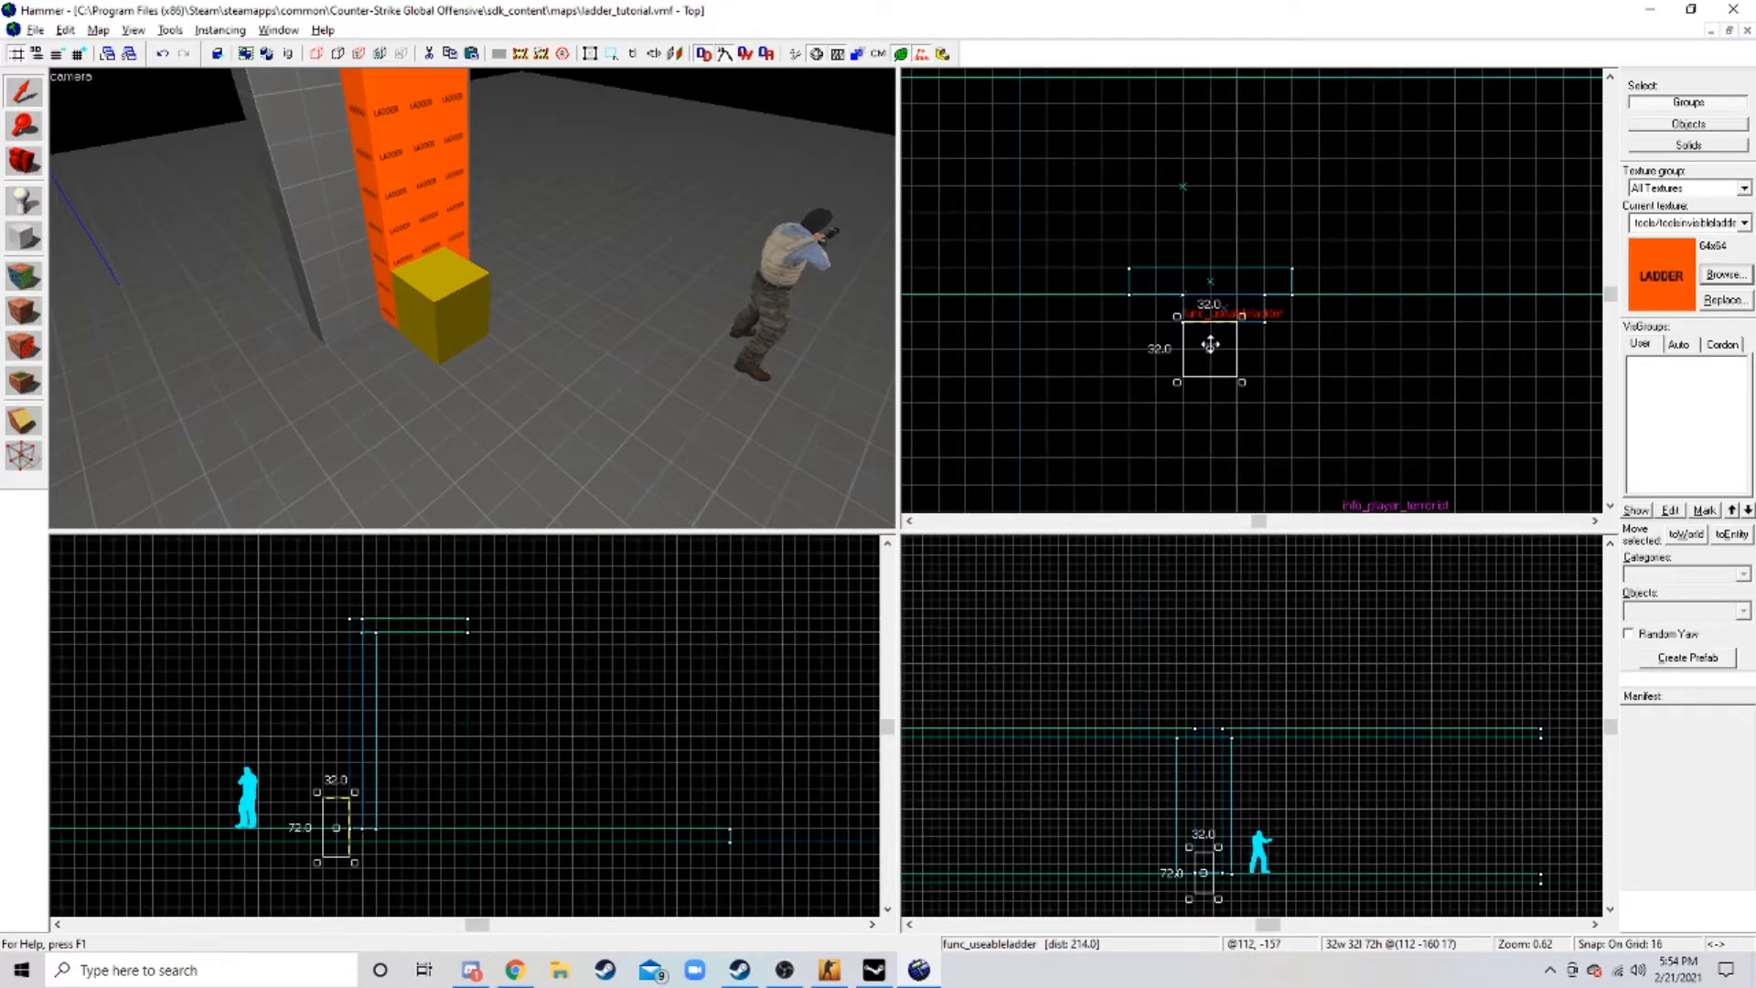
key(bracketleft)
drag(1189, 343, 1200, 326)
key(z)
key(w)
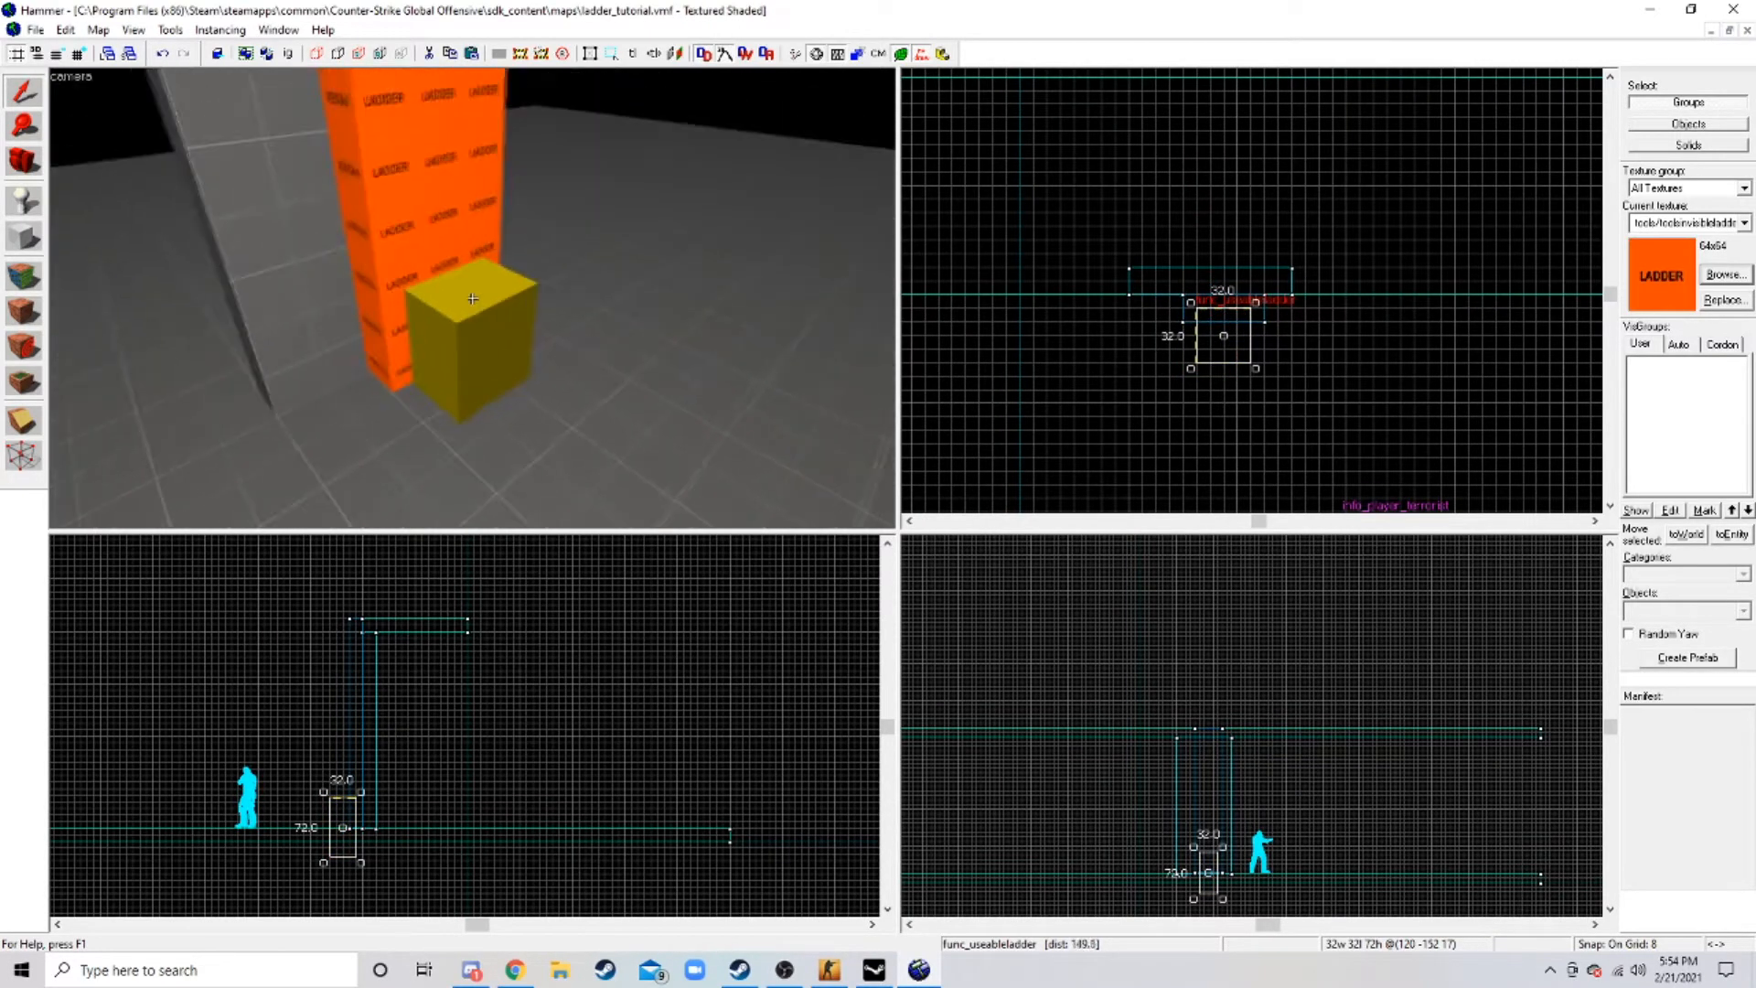
key(s)
key(s)
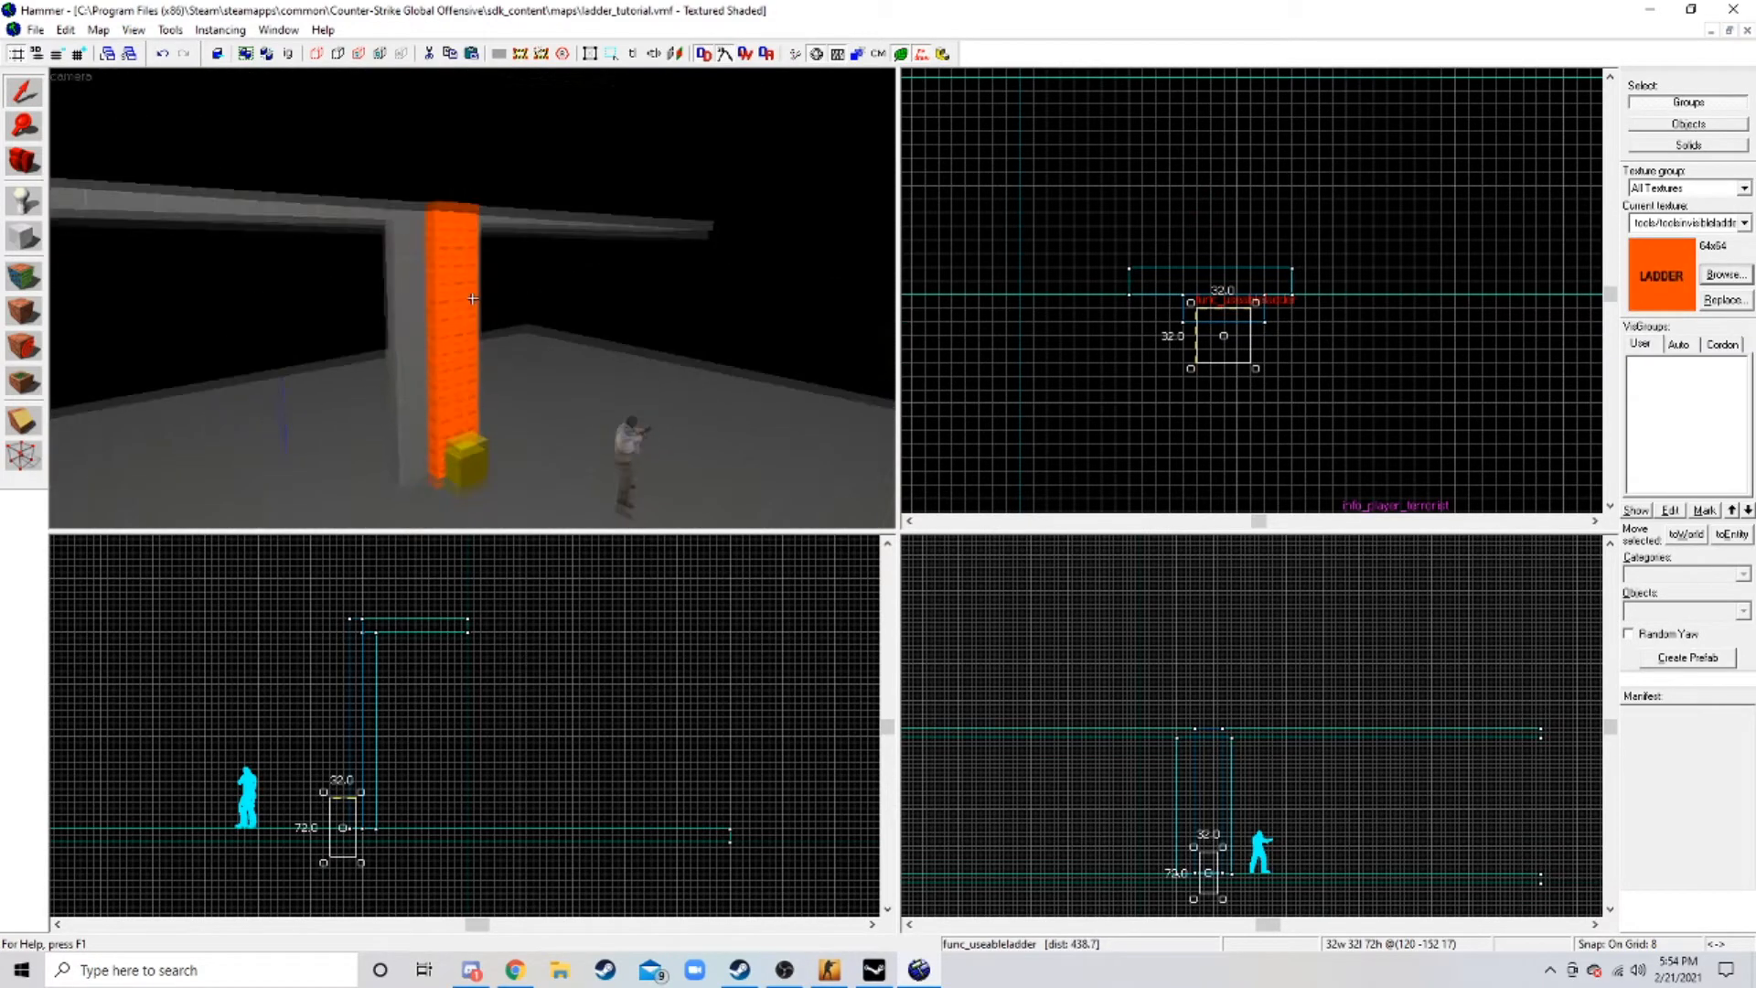
key(z)
- Save the ladder_tutorial map
click(35, 29)
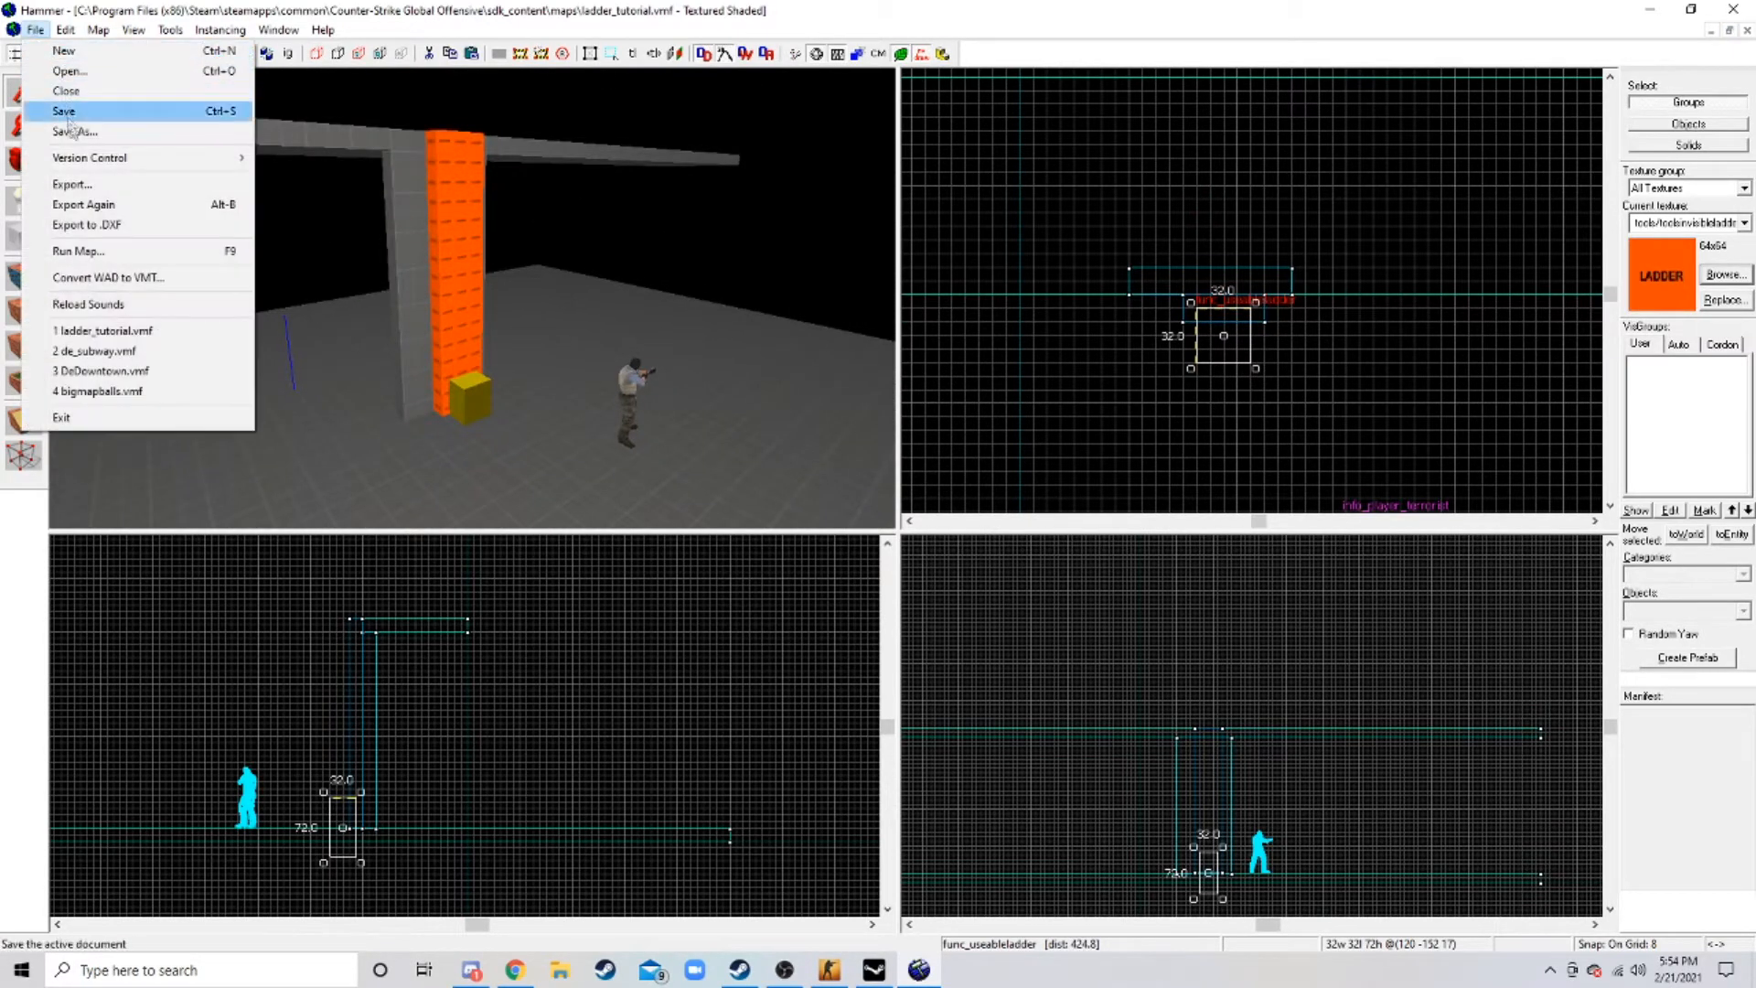
click(330, 290)
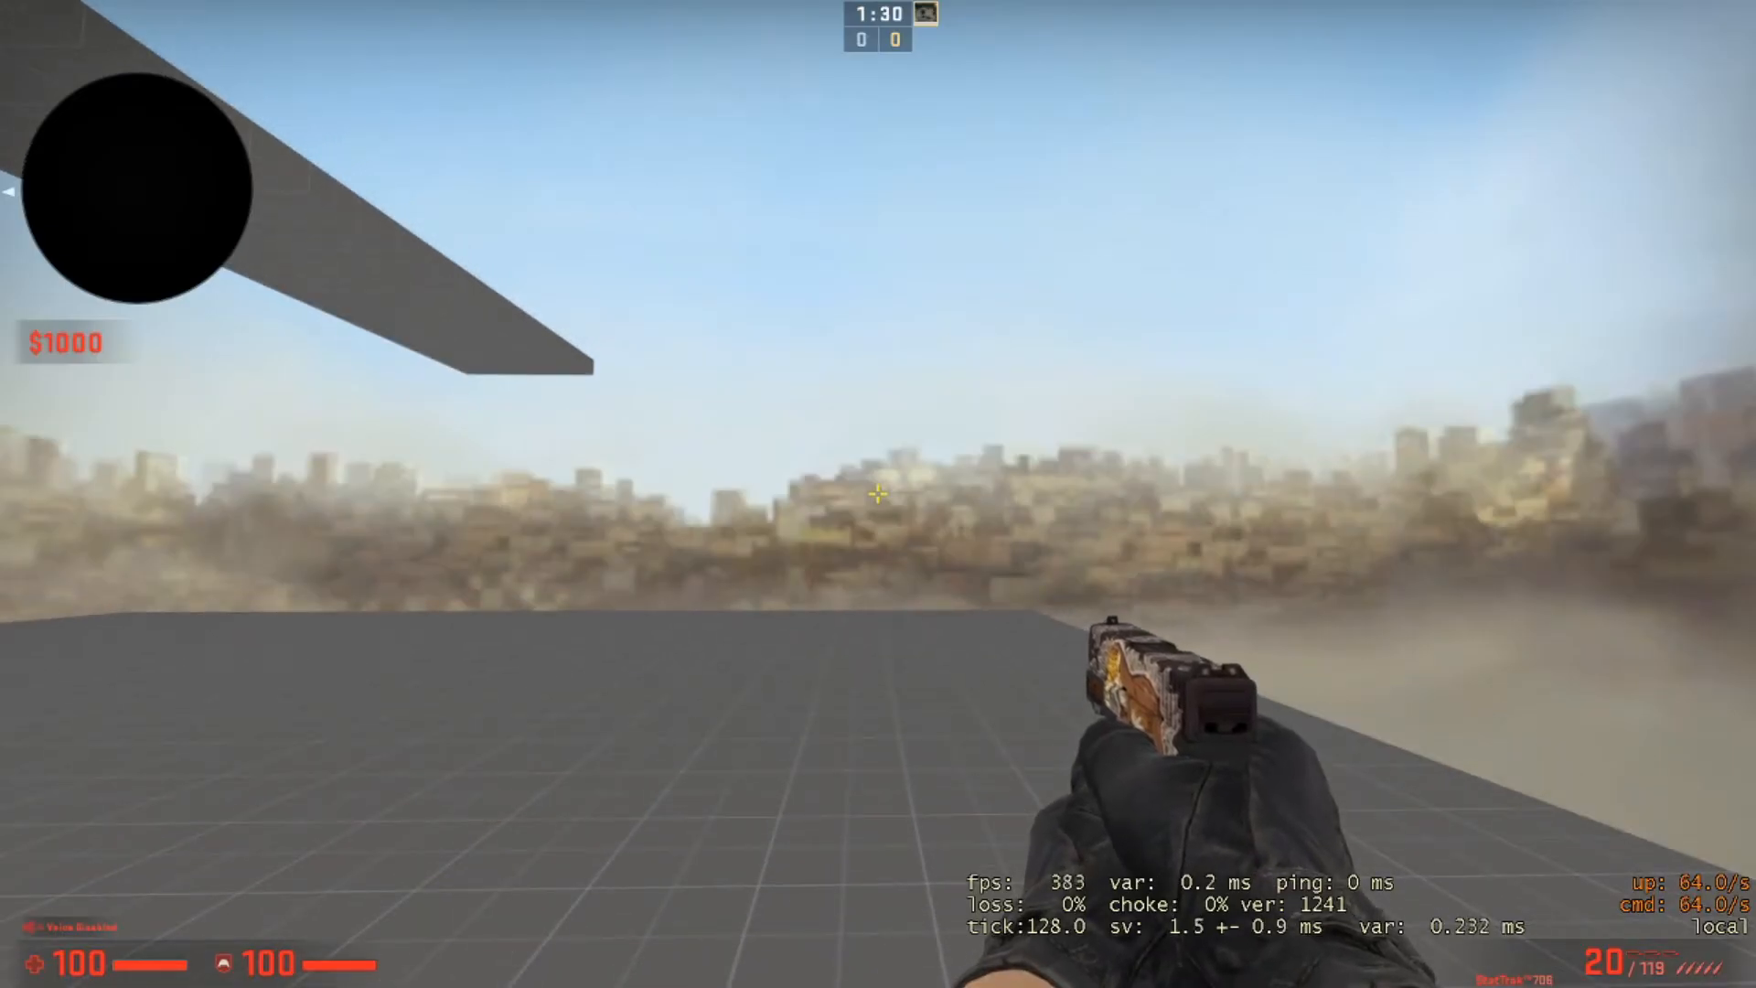
- Playtest the map in Counter-Strike: Global Offensive by walking to the pillar and climbing its invisible ladder onto the platform
key(w)
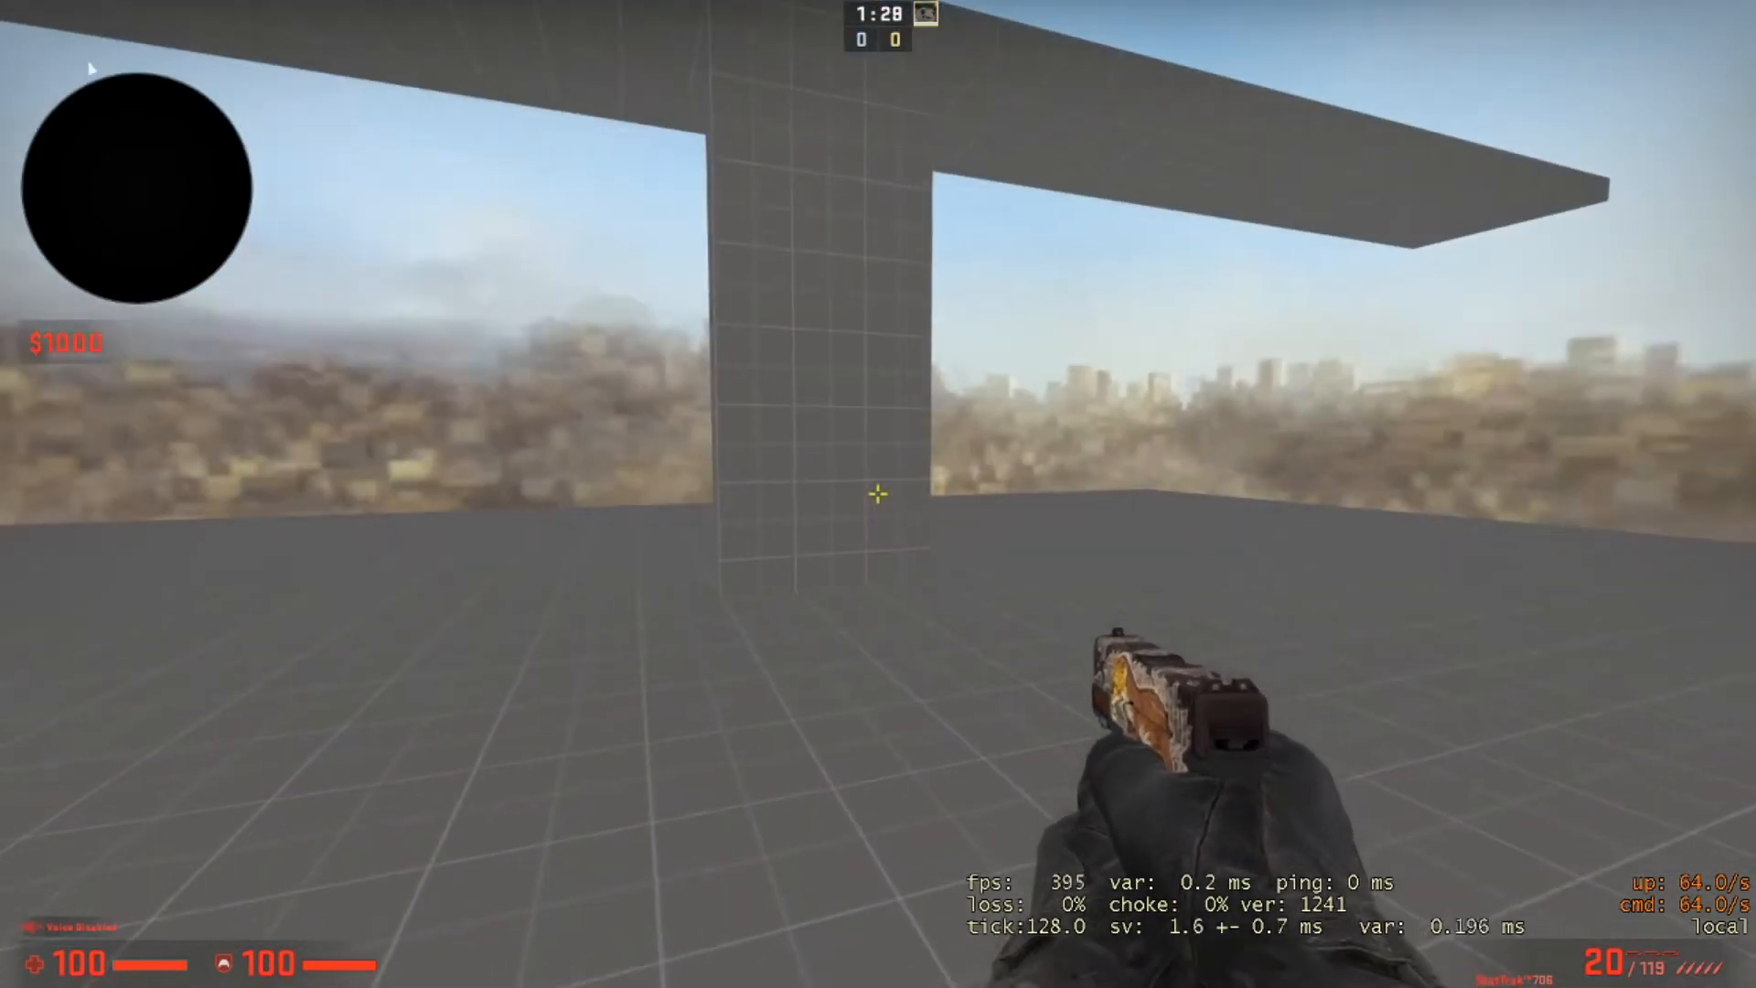
key(s)
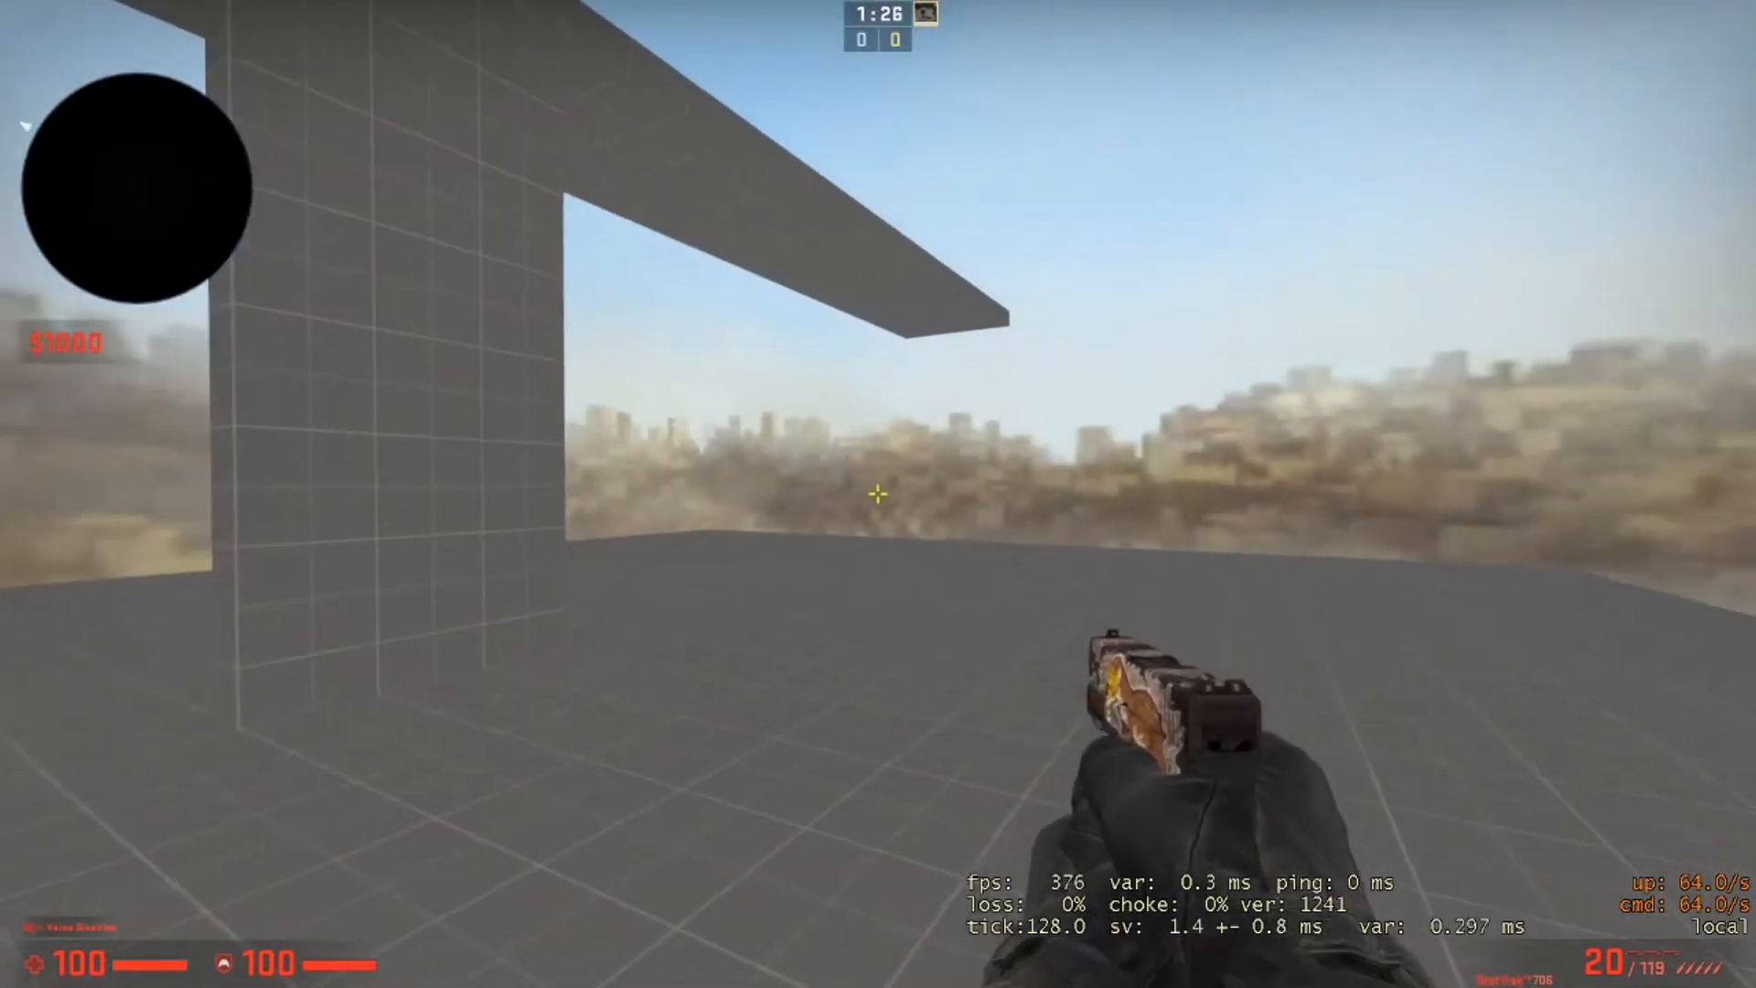
key(d)
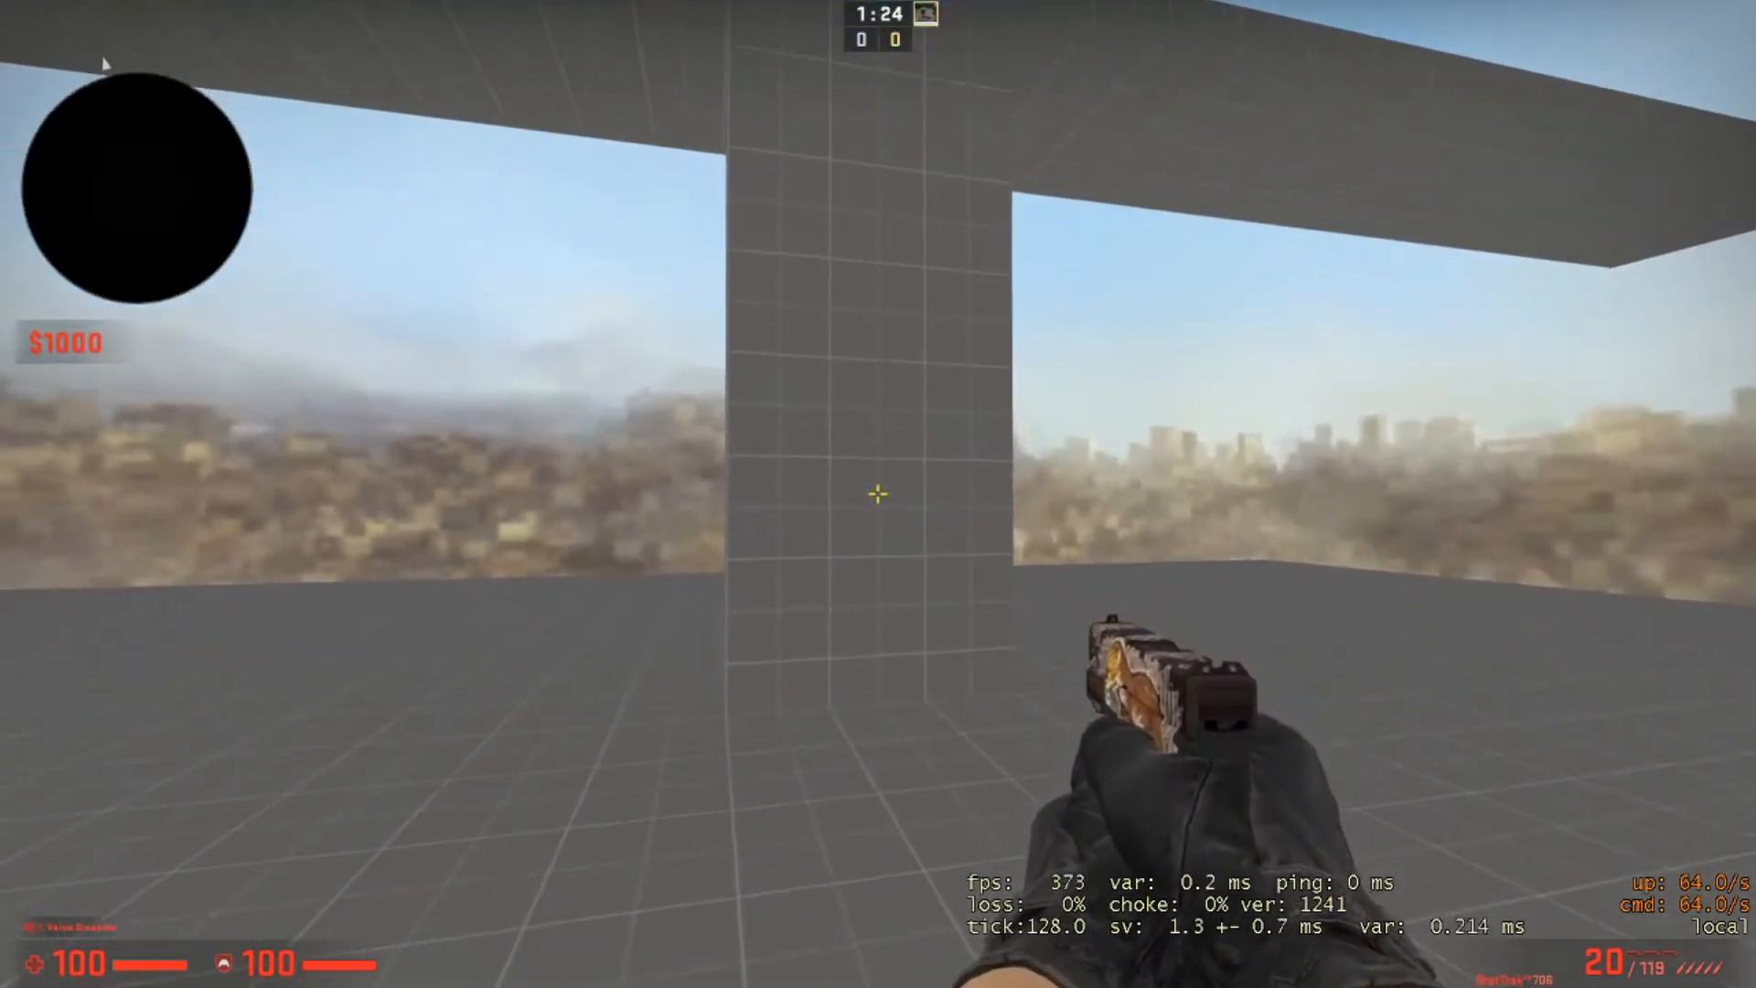
key(w)
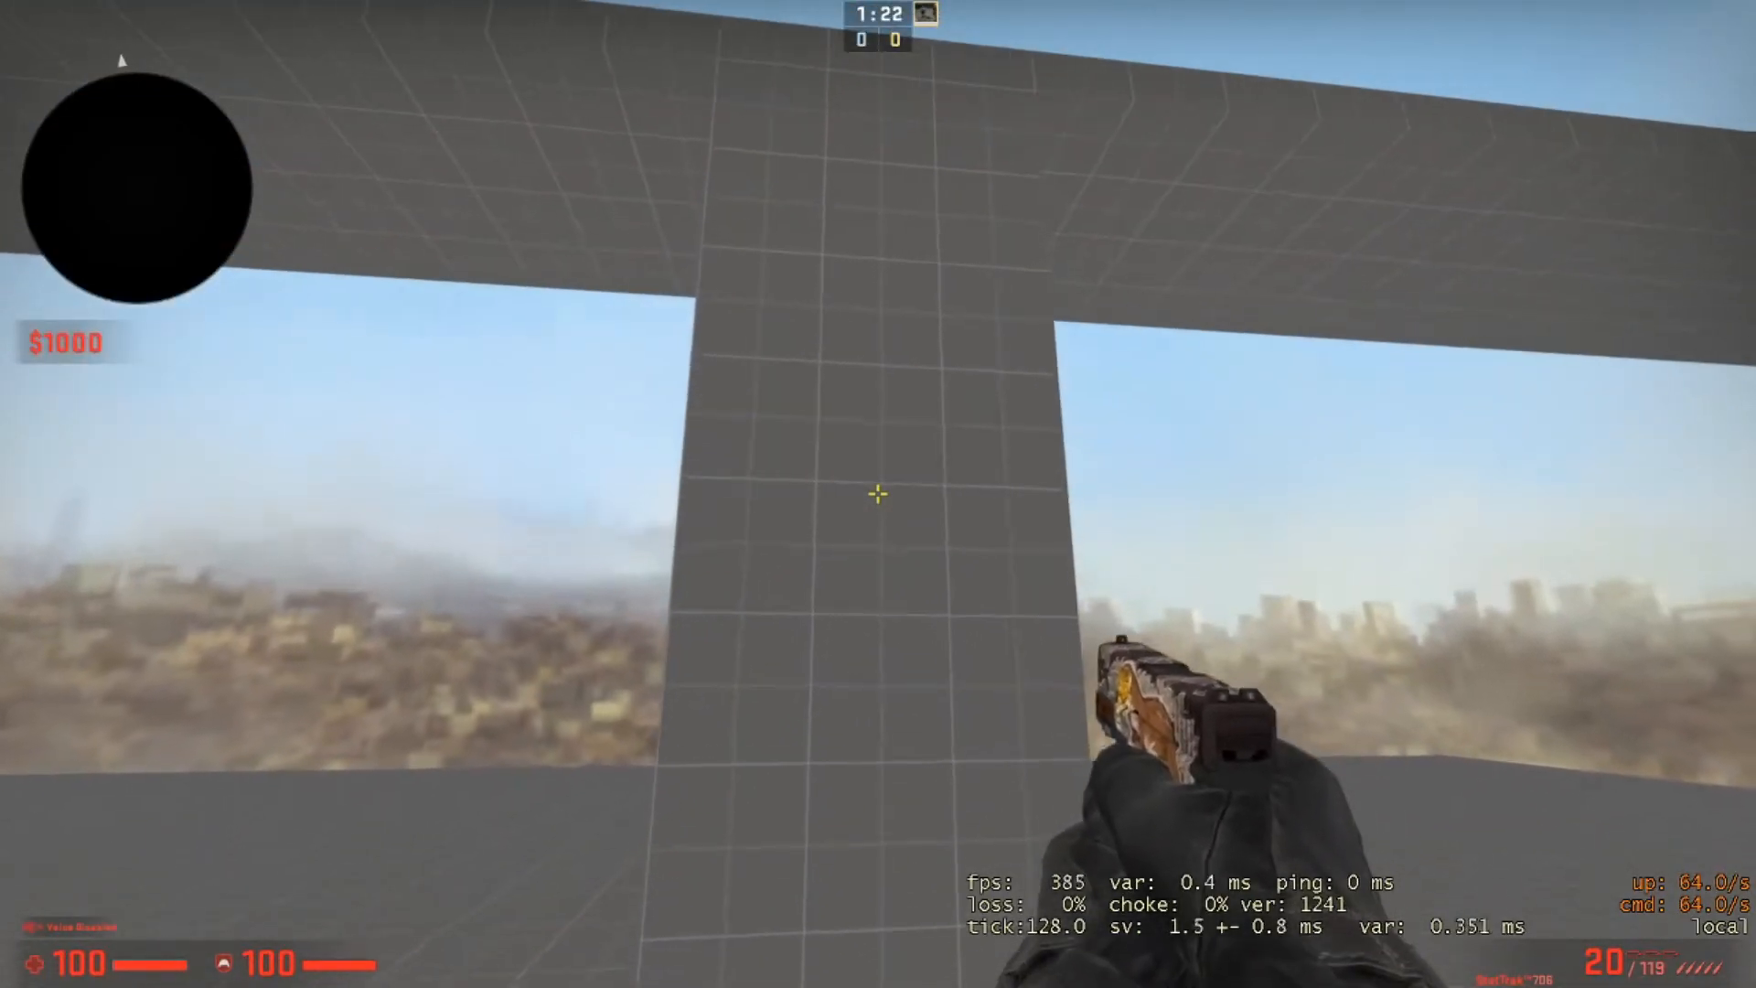
key(s)
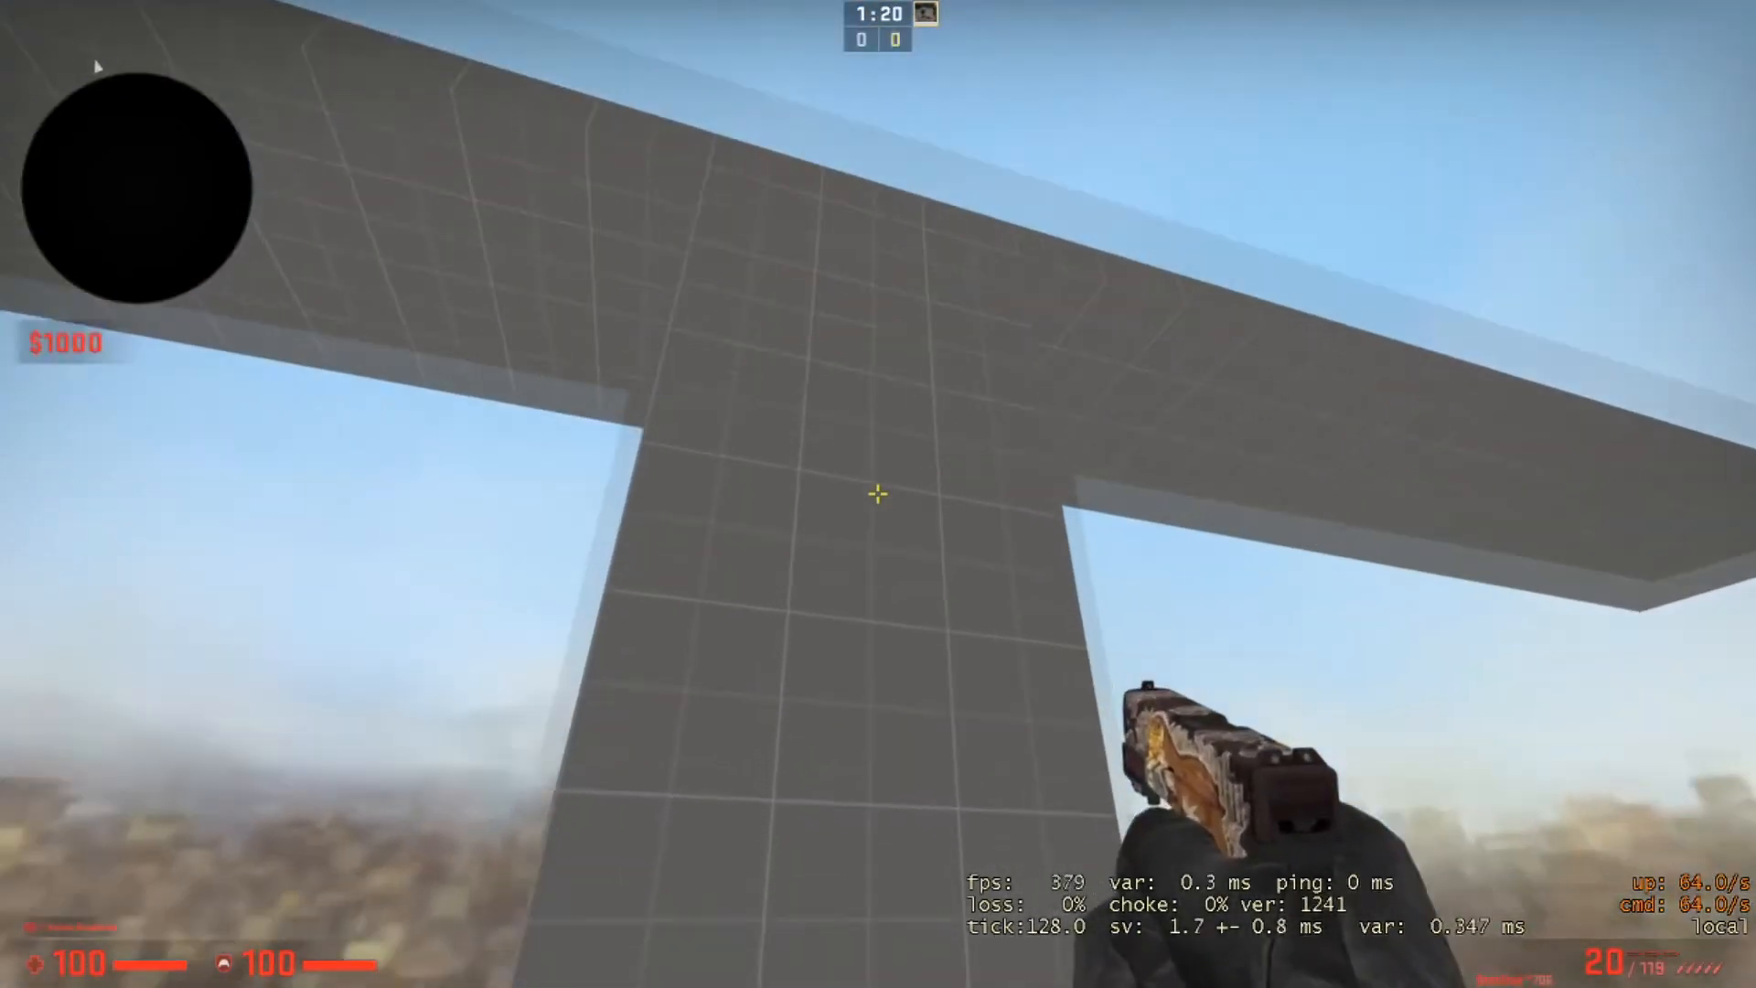
key(w)
key(w)
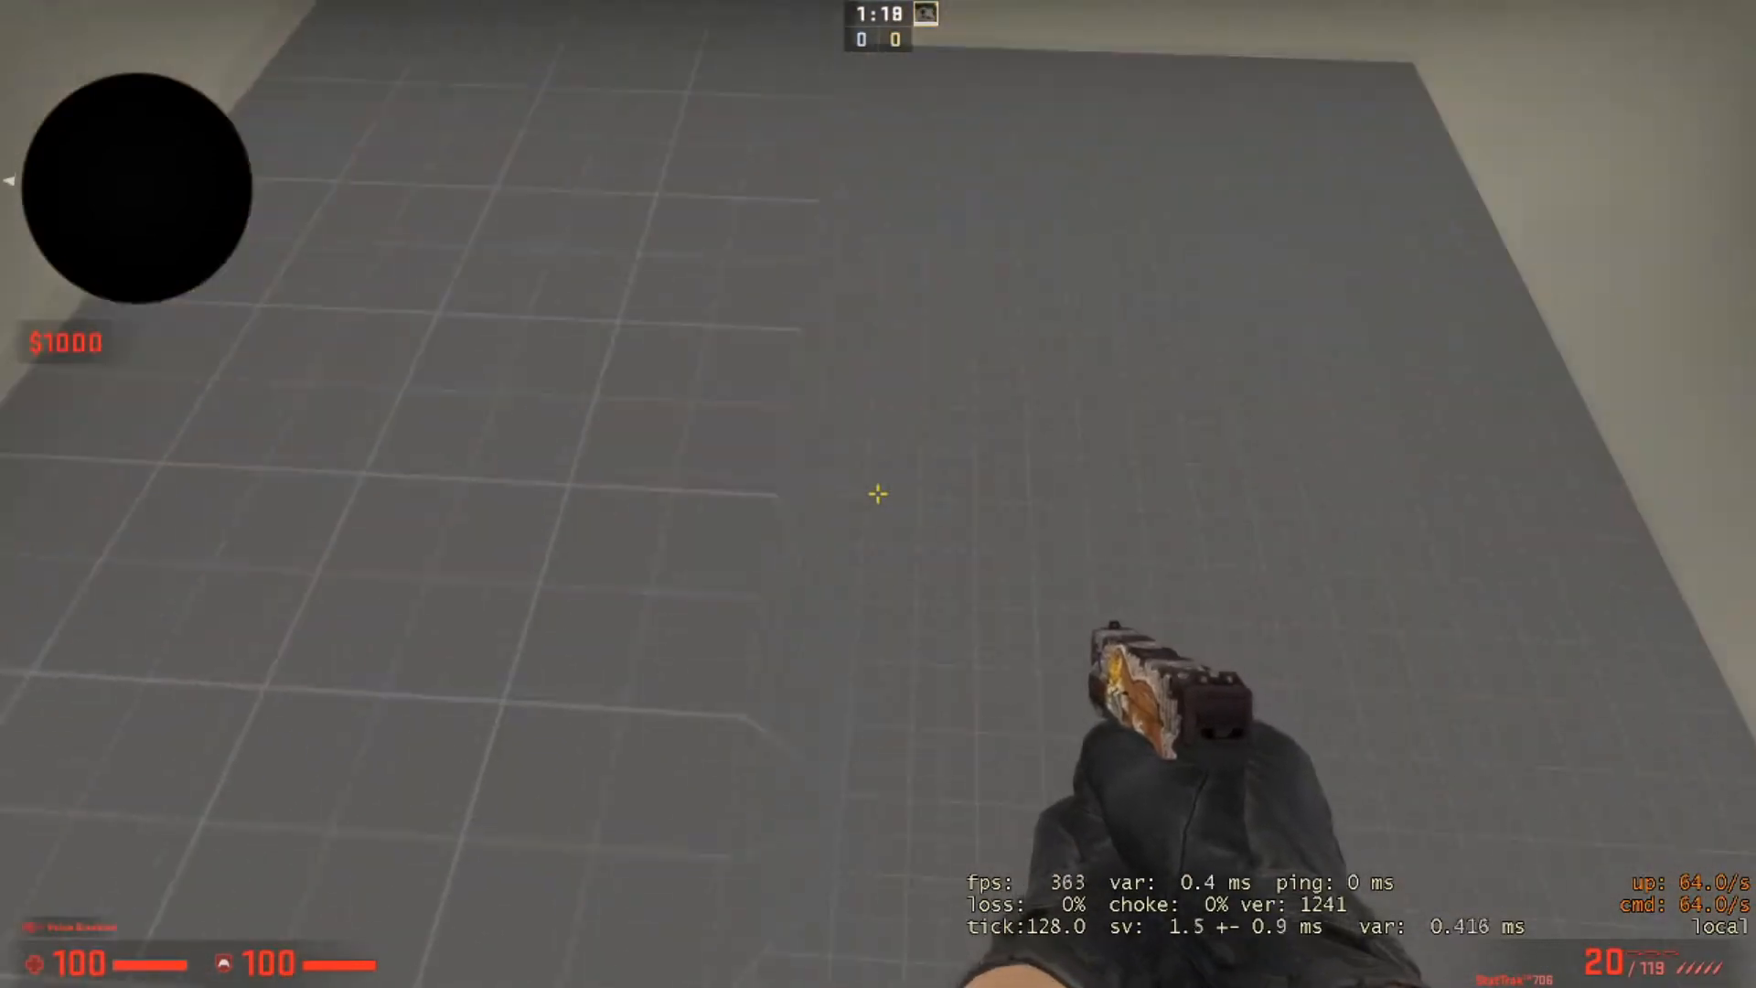
key(s)
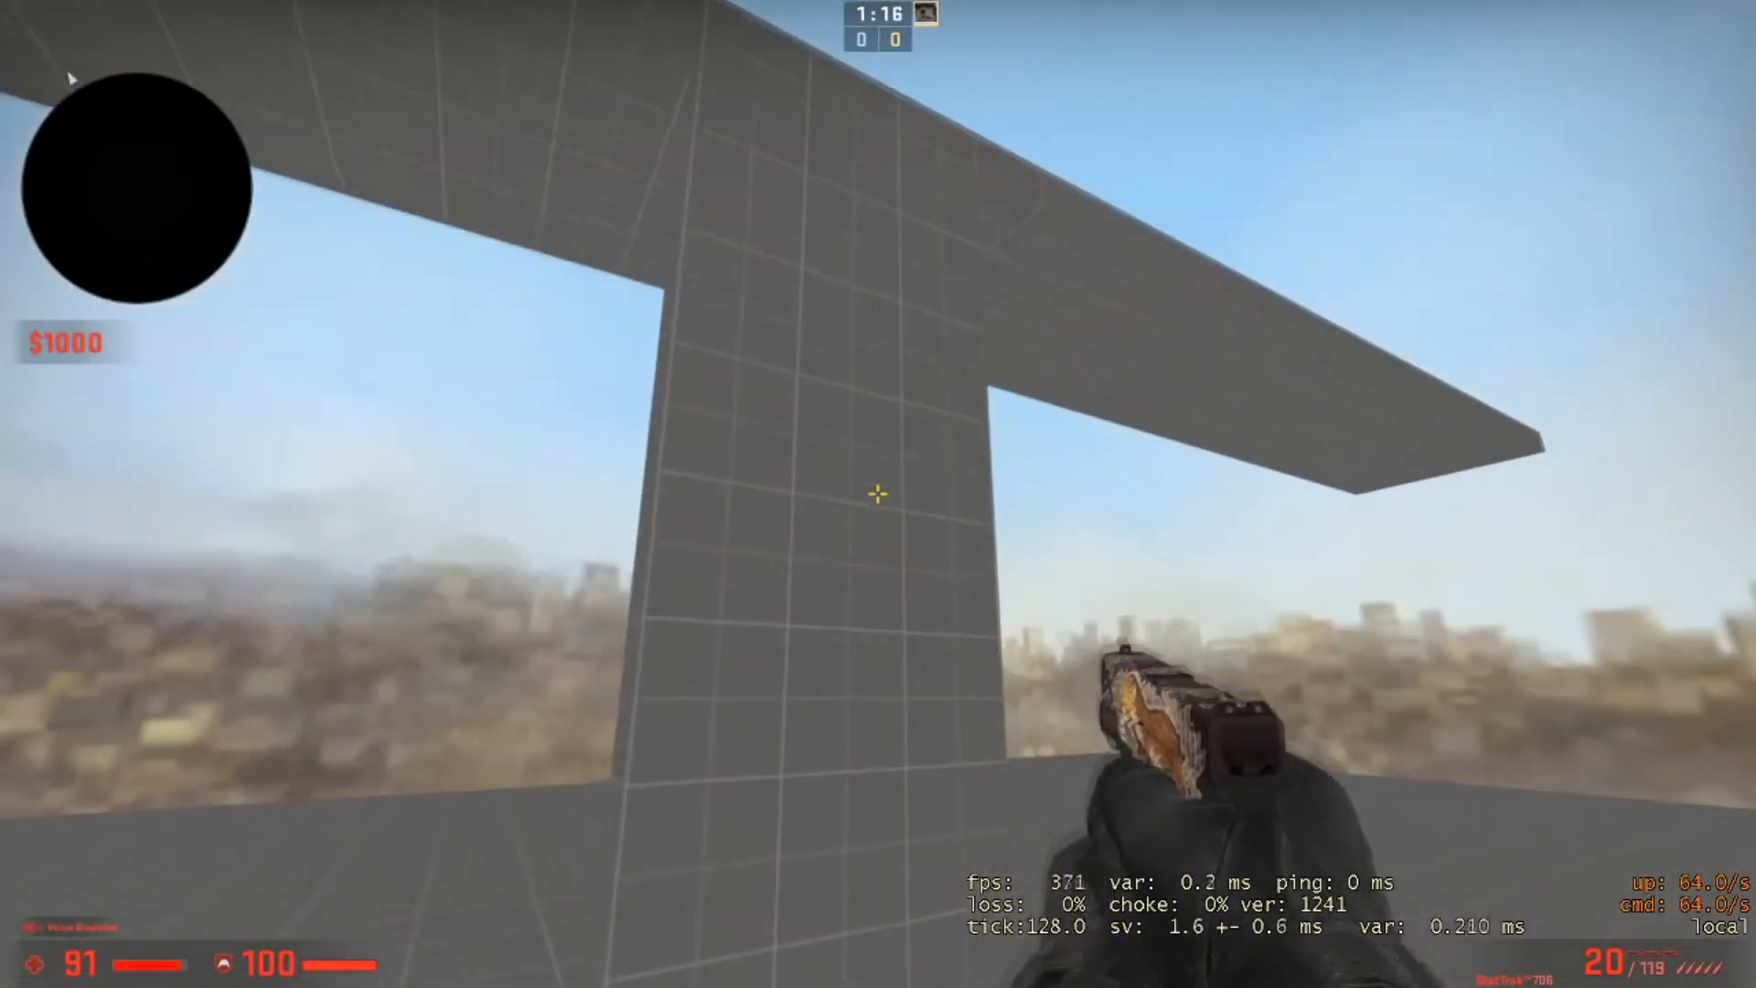
key(f)
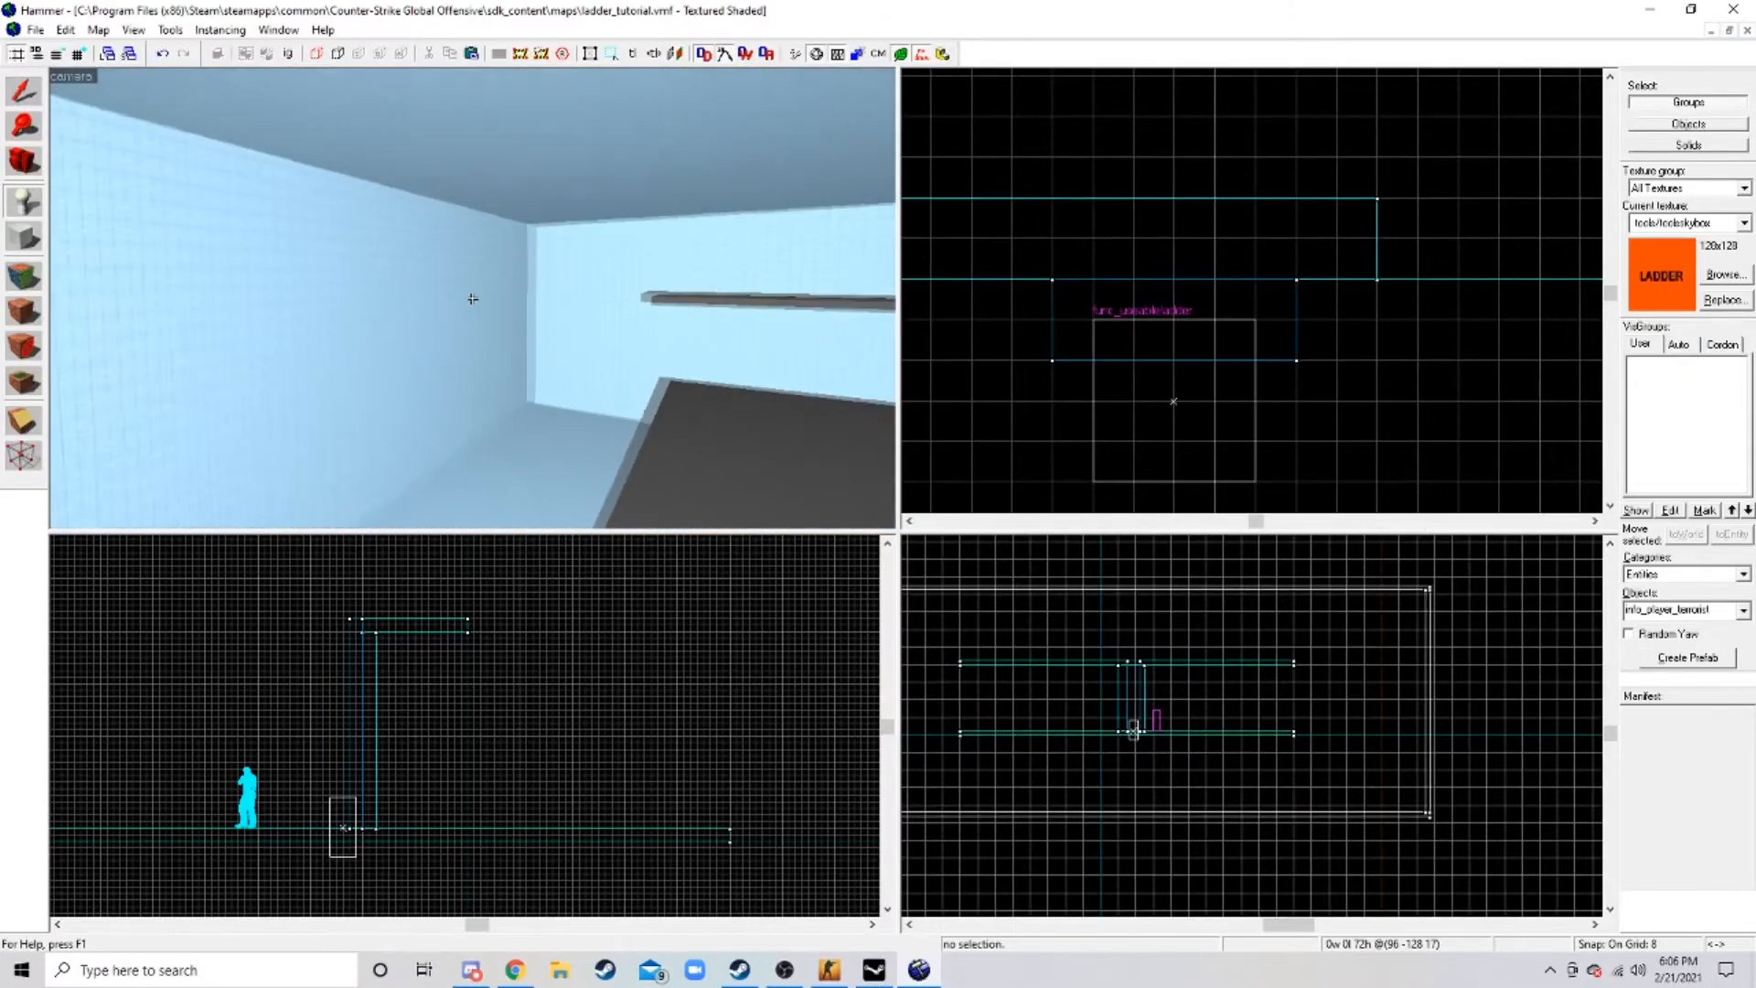
key(w)
key(w)
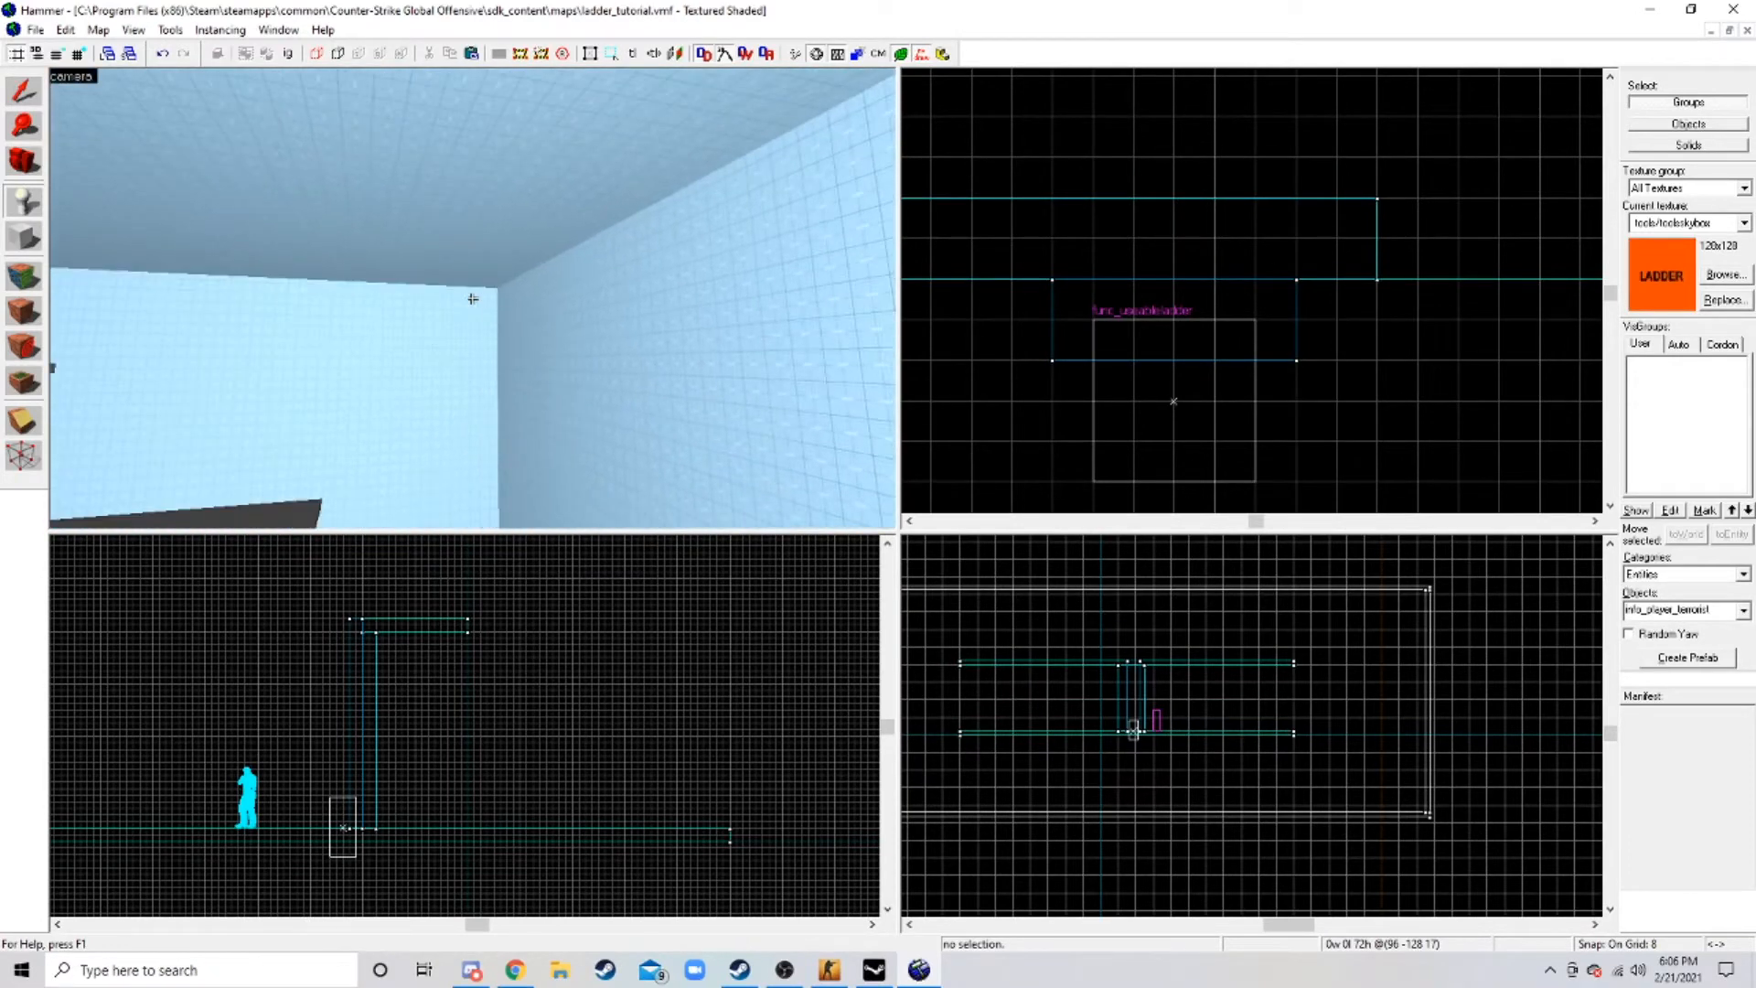
key(s)
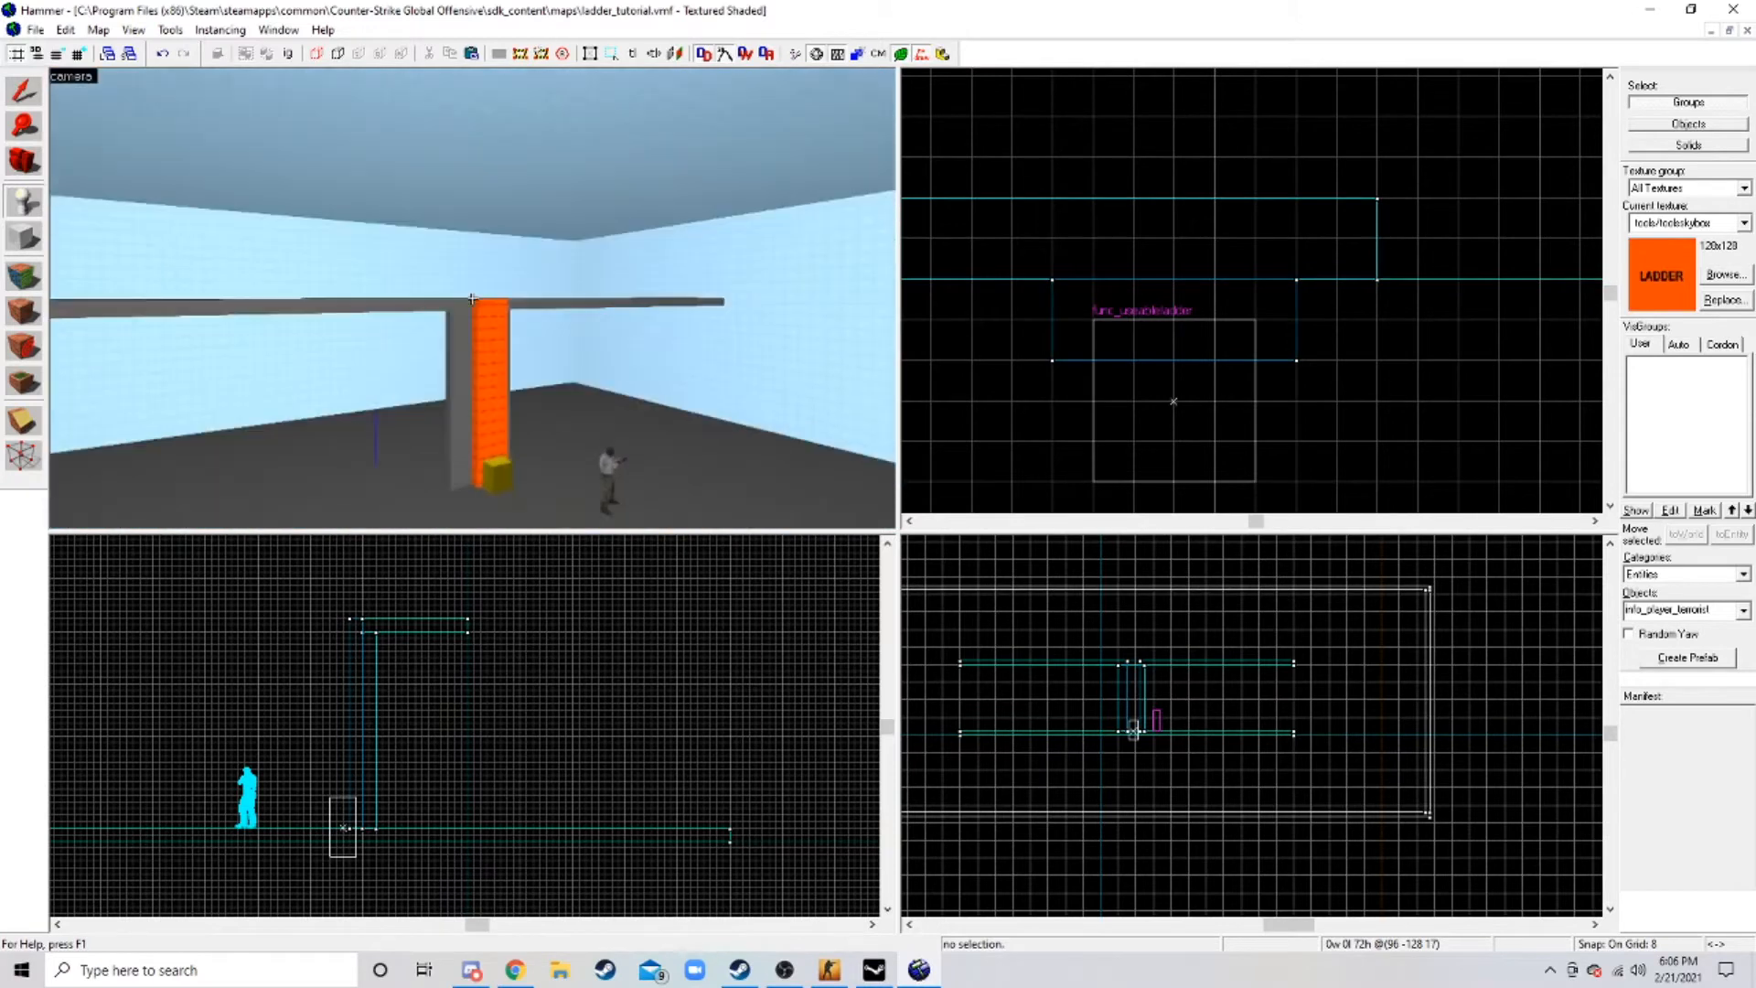
- Place a new info_player_terrorist entity on the floor just in front of the func_useableladder and select it
key(w)
key(s)
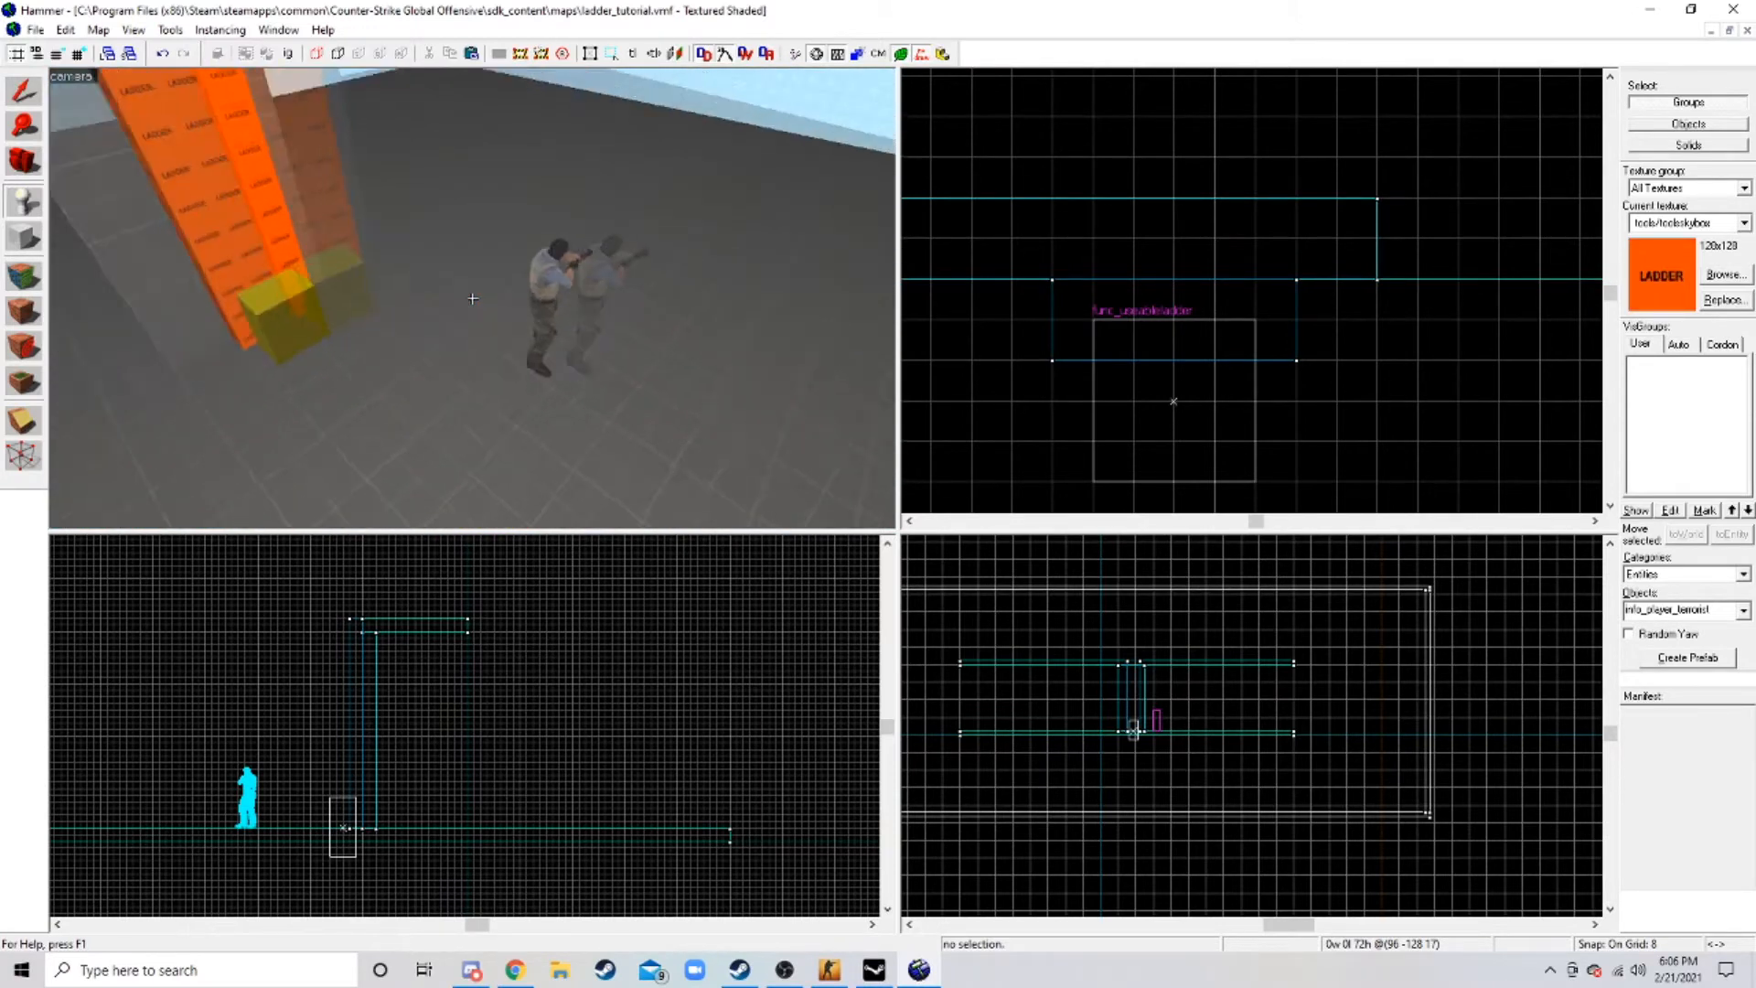
key(w)
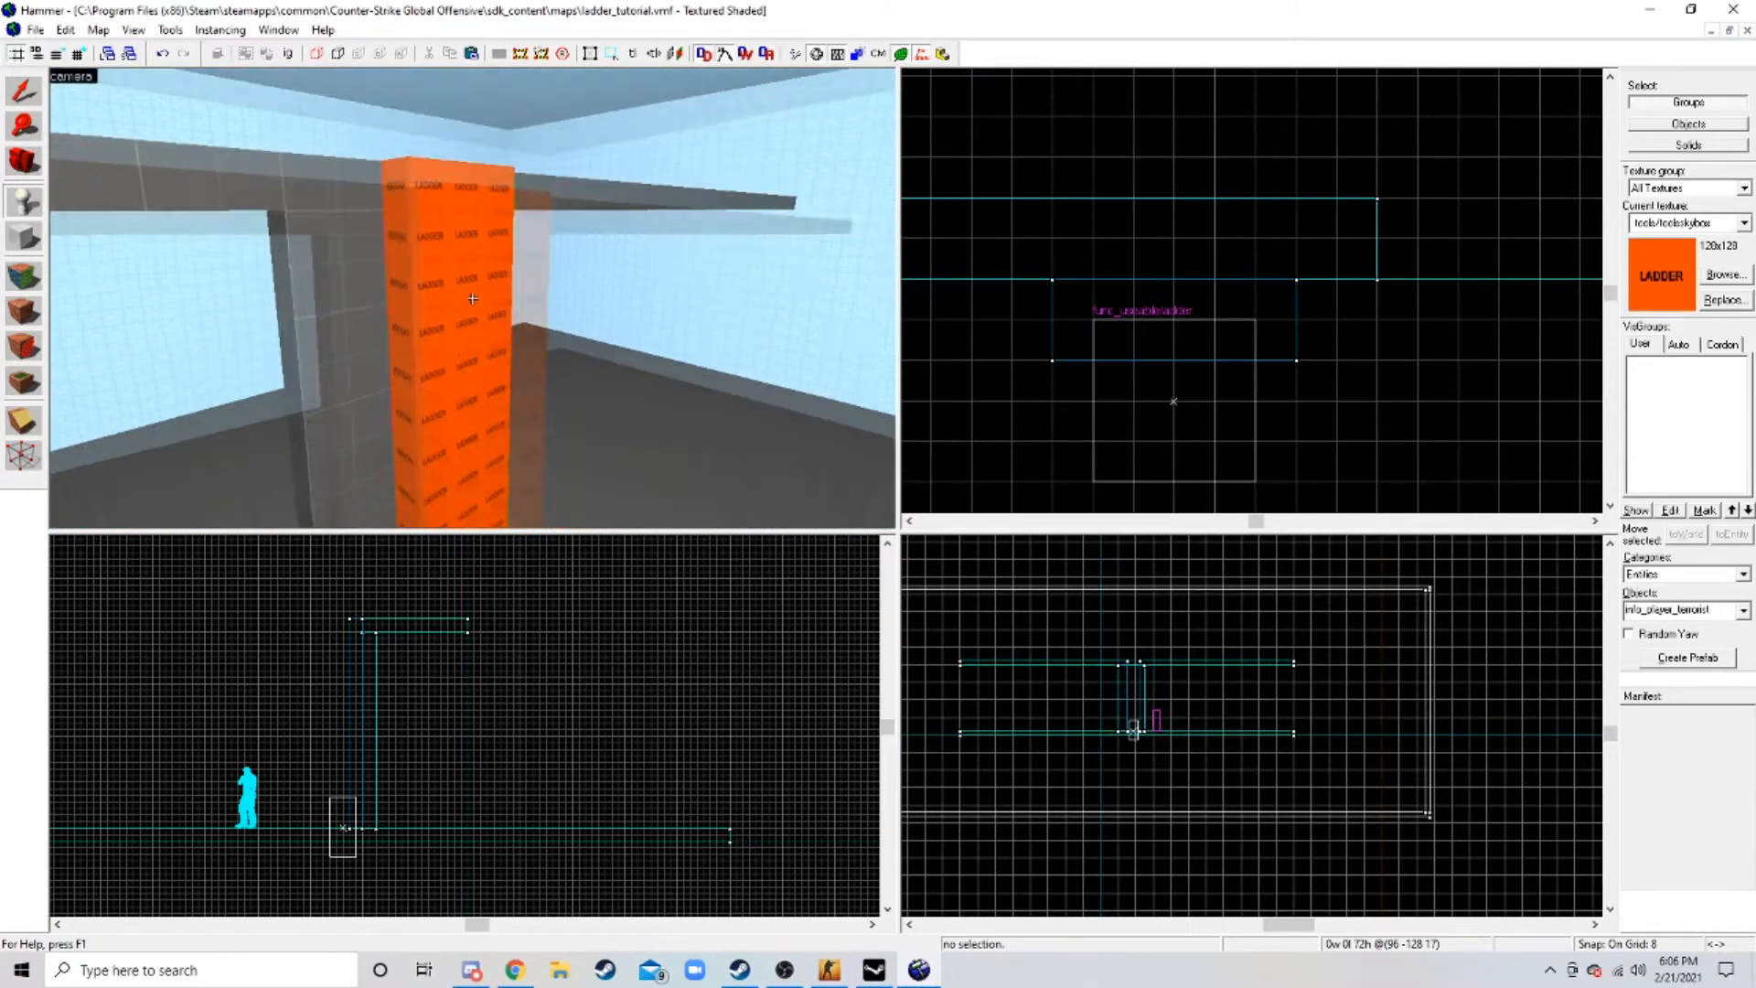
key(s)
key(w)
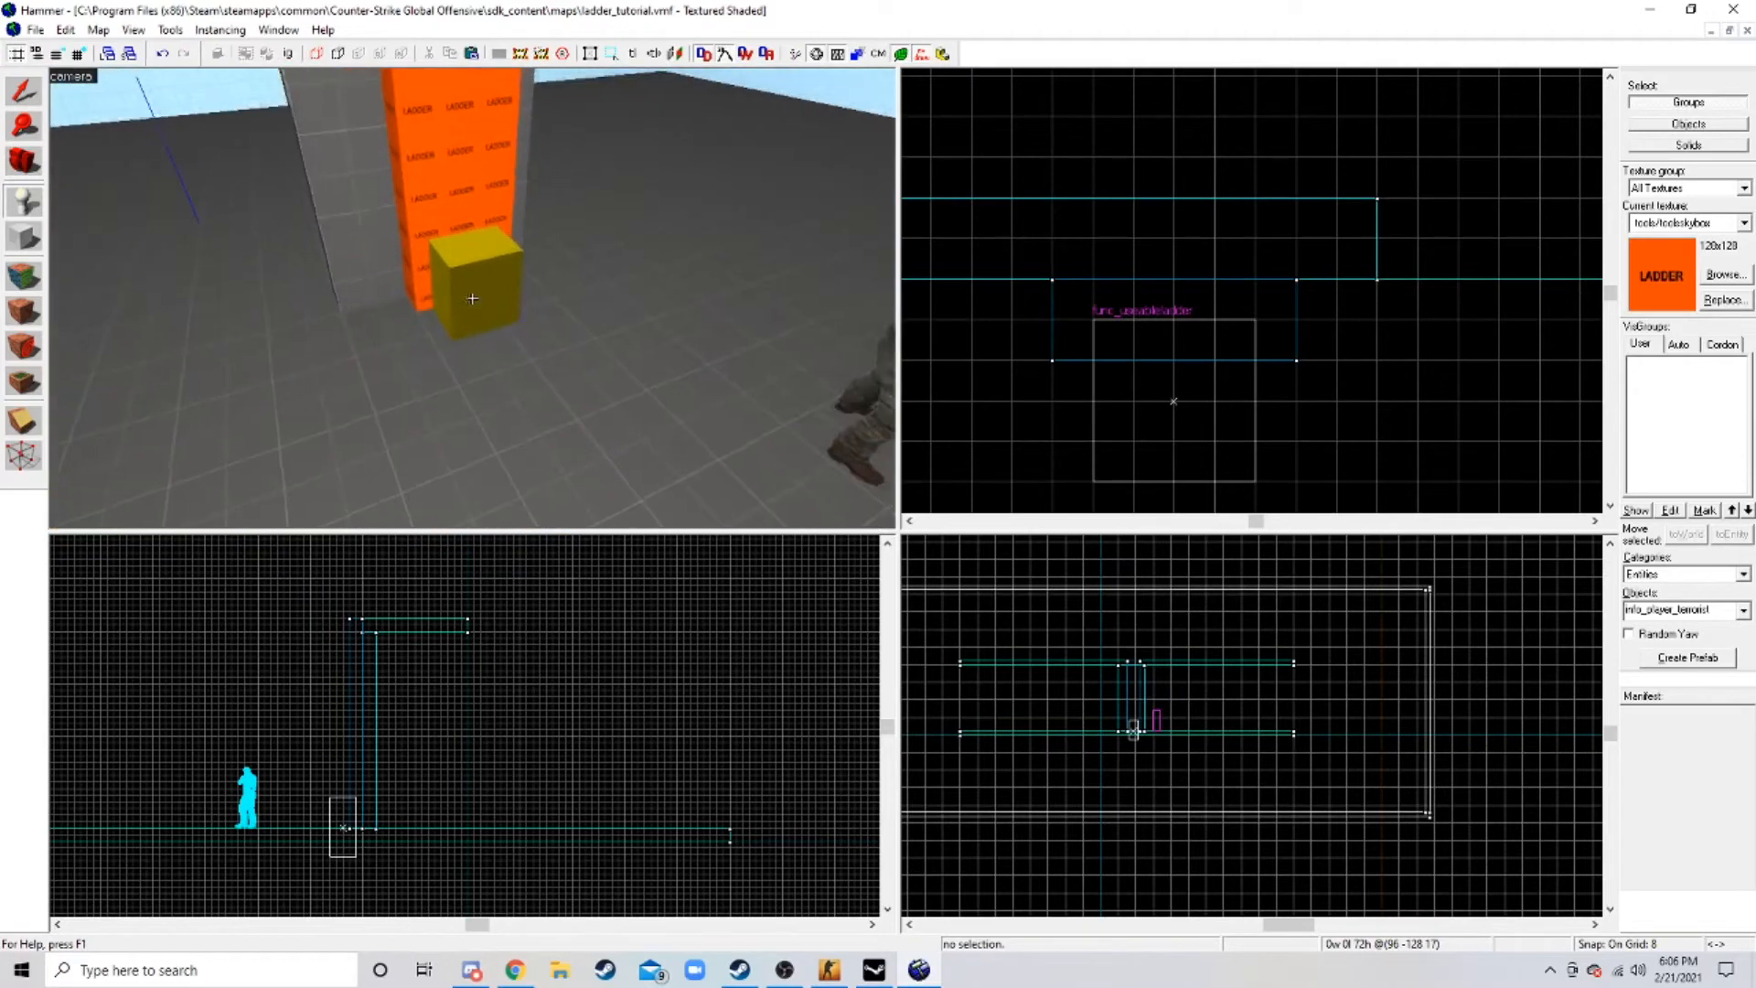
key(z)
key(z)
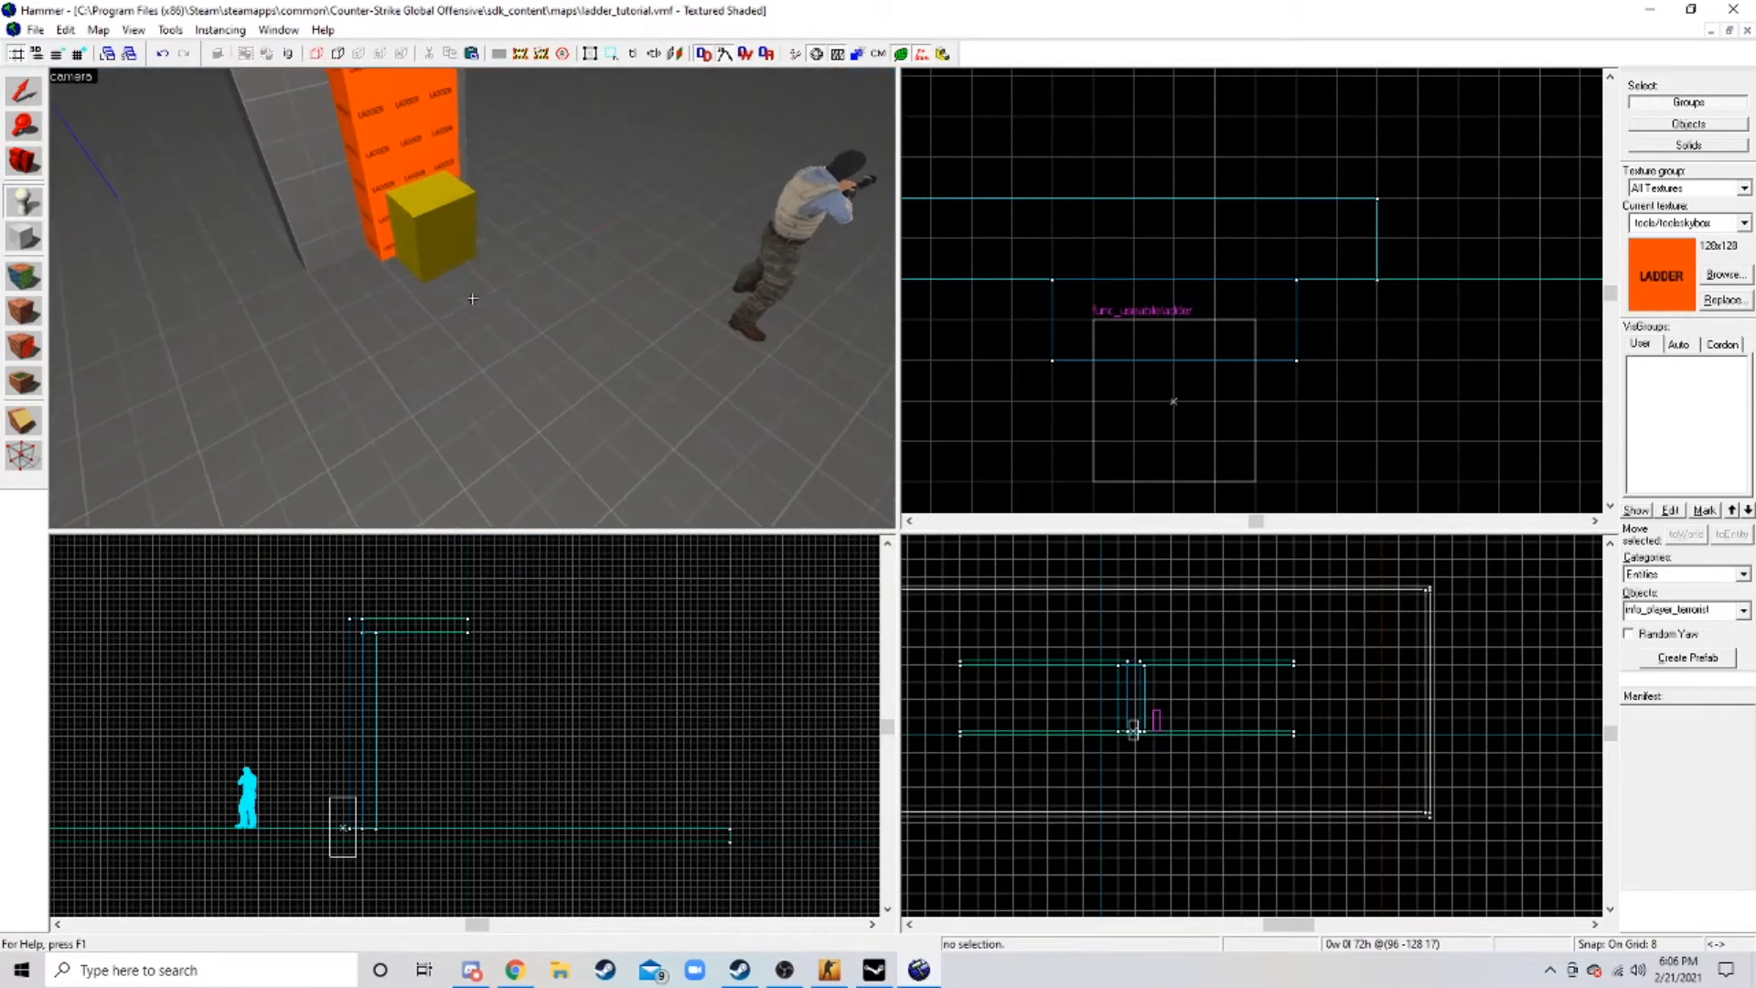
click(472, 294)
key(z)
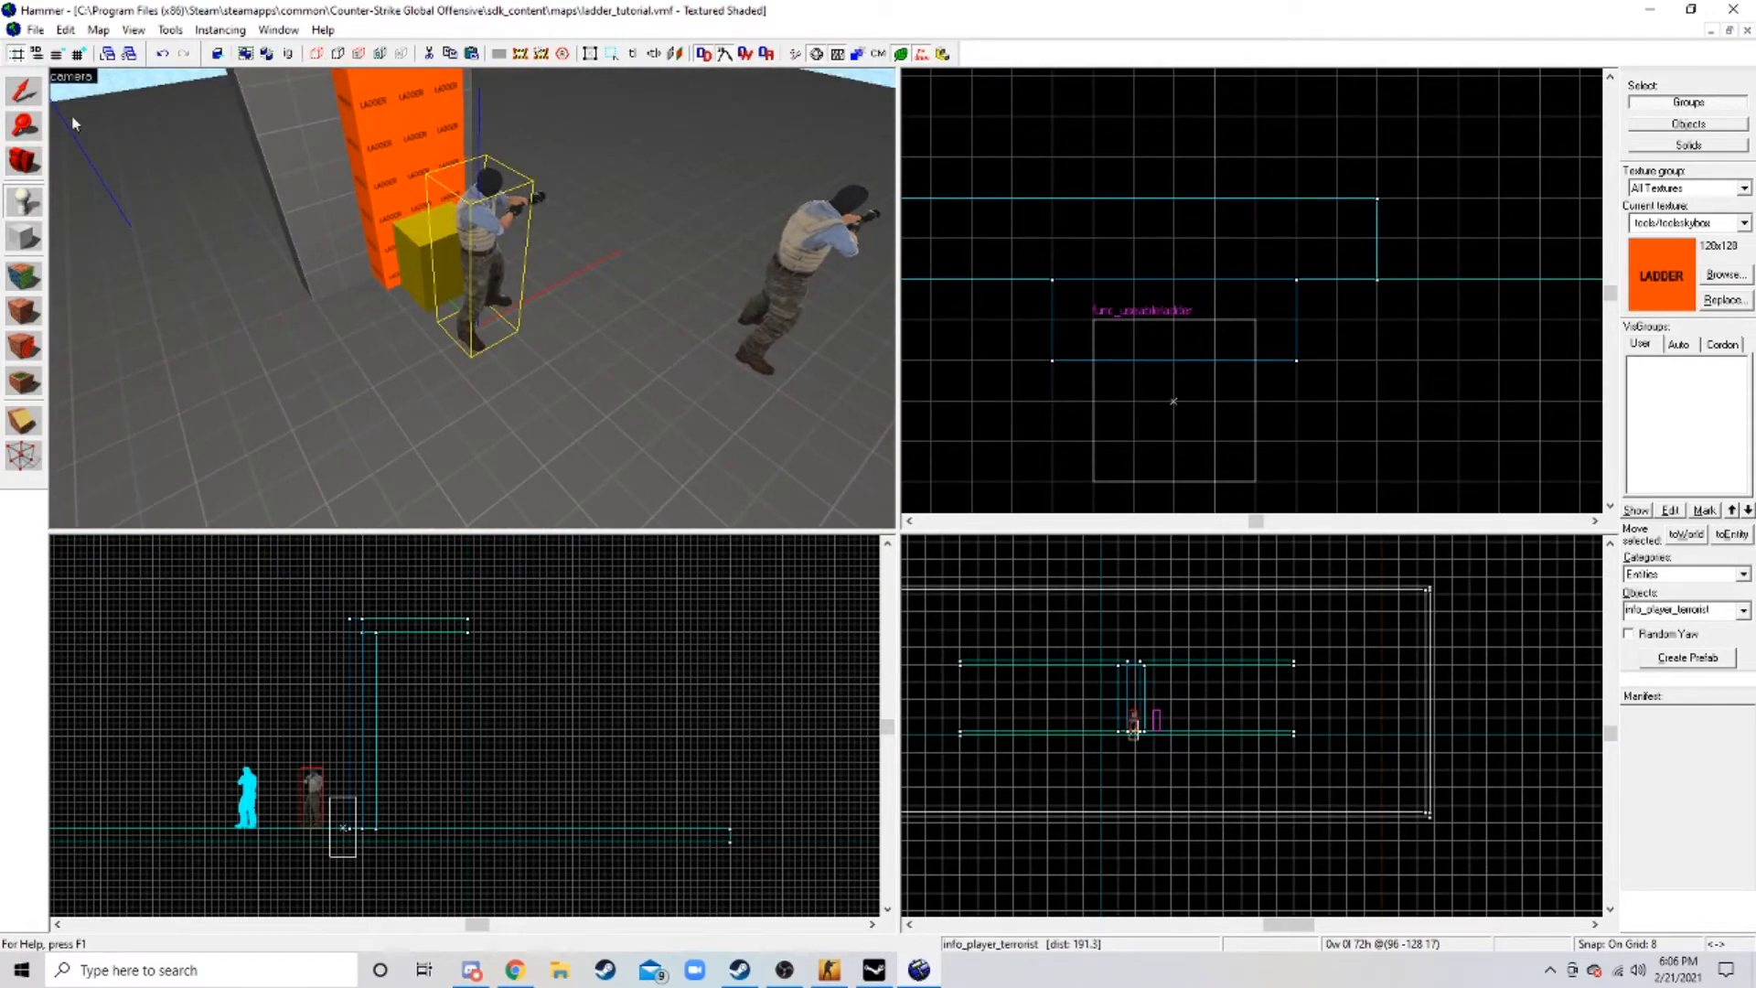
key(shift+s)
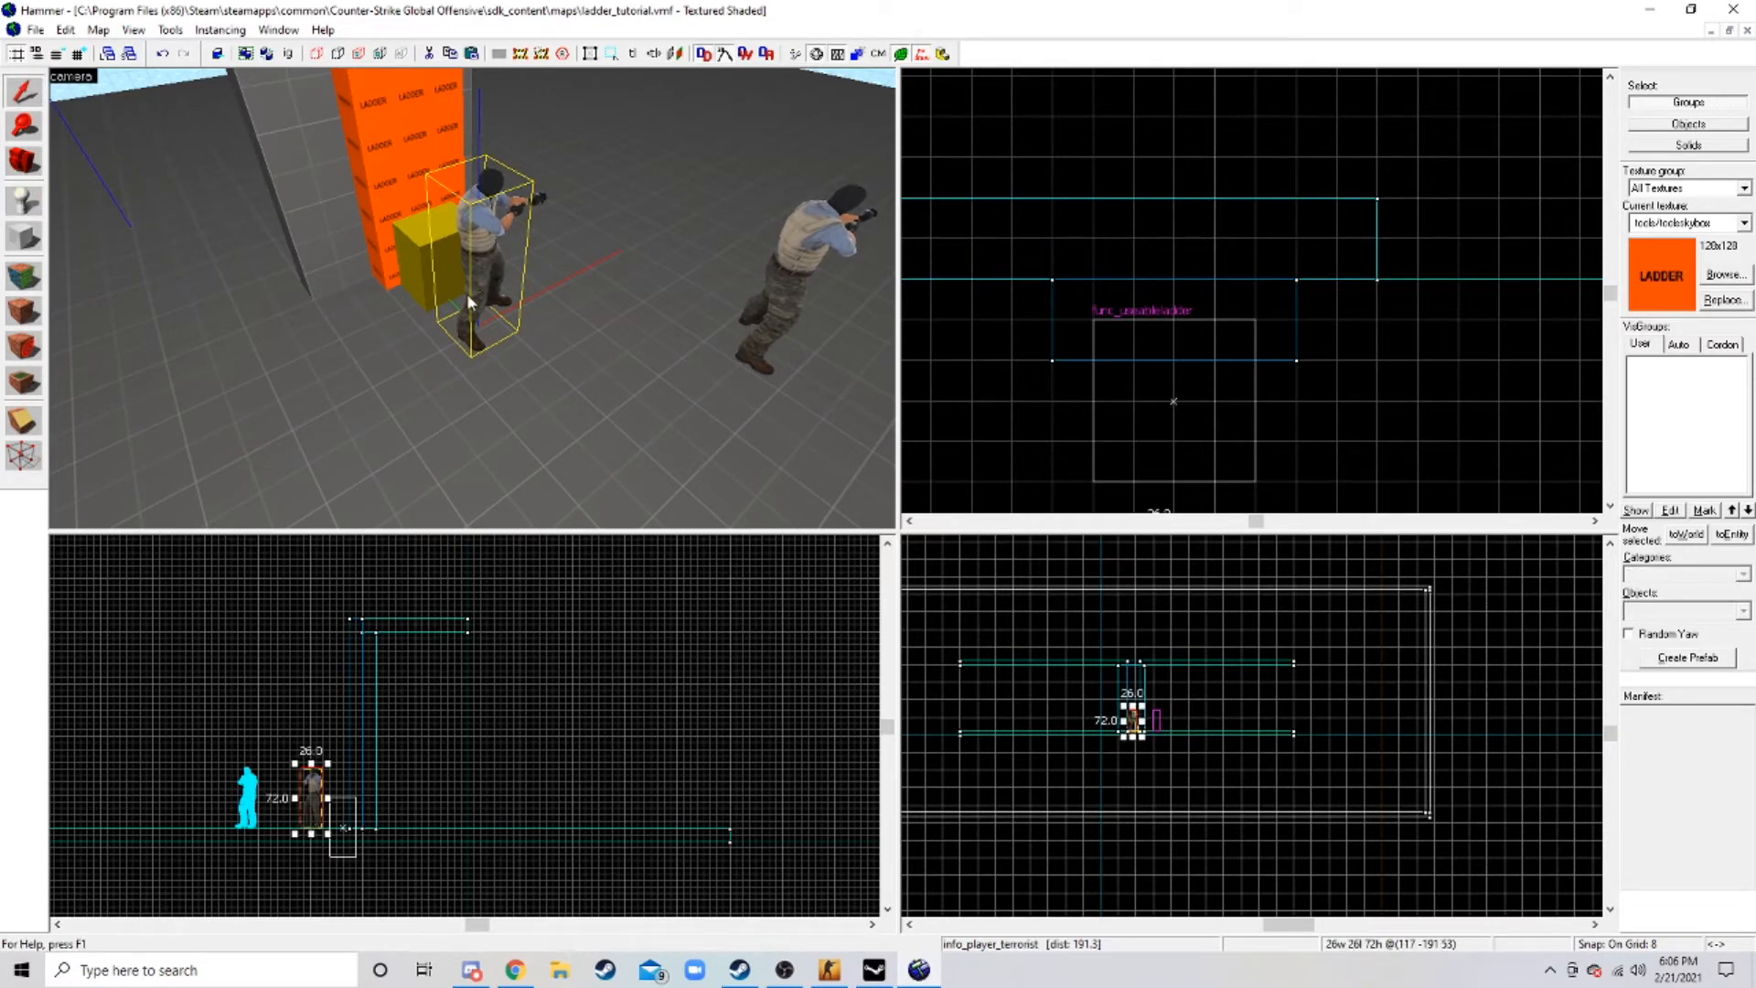
- Change the new entity's class to prop_static and apply it
double_click(473, 246)
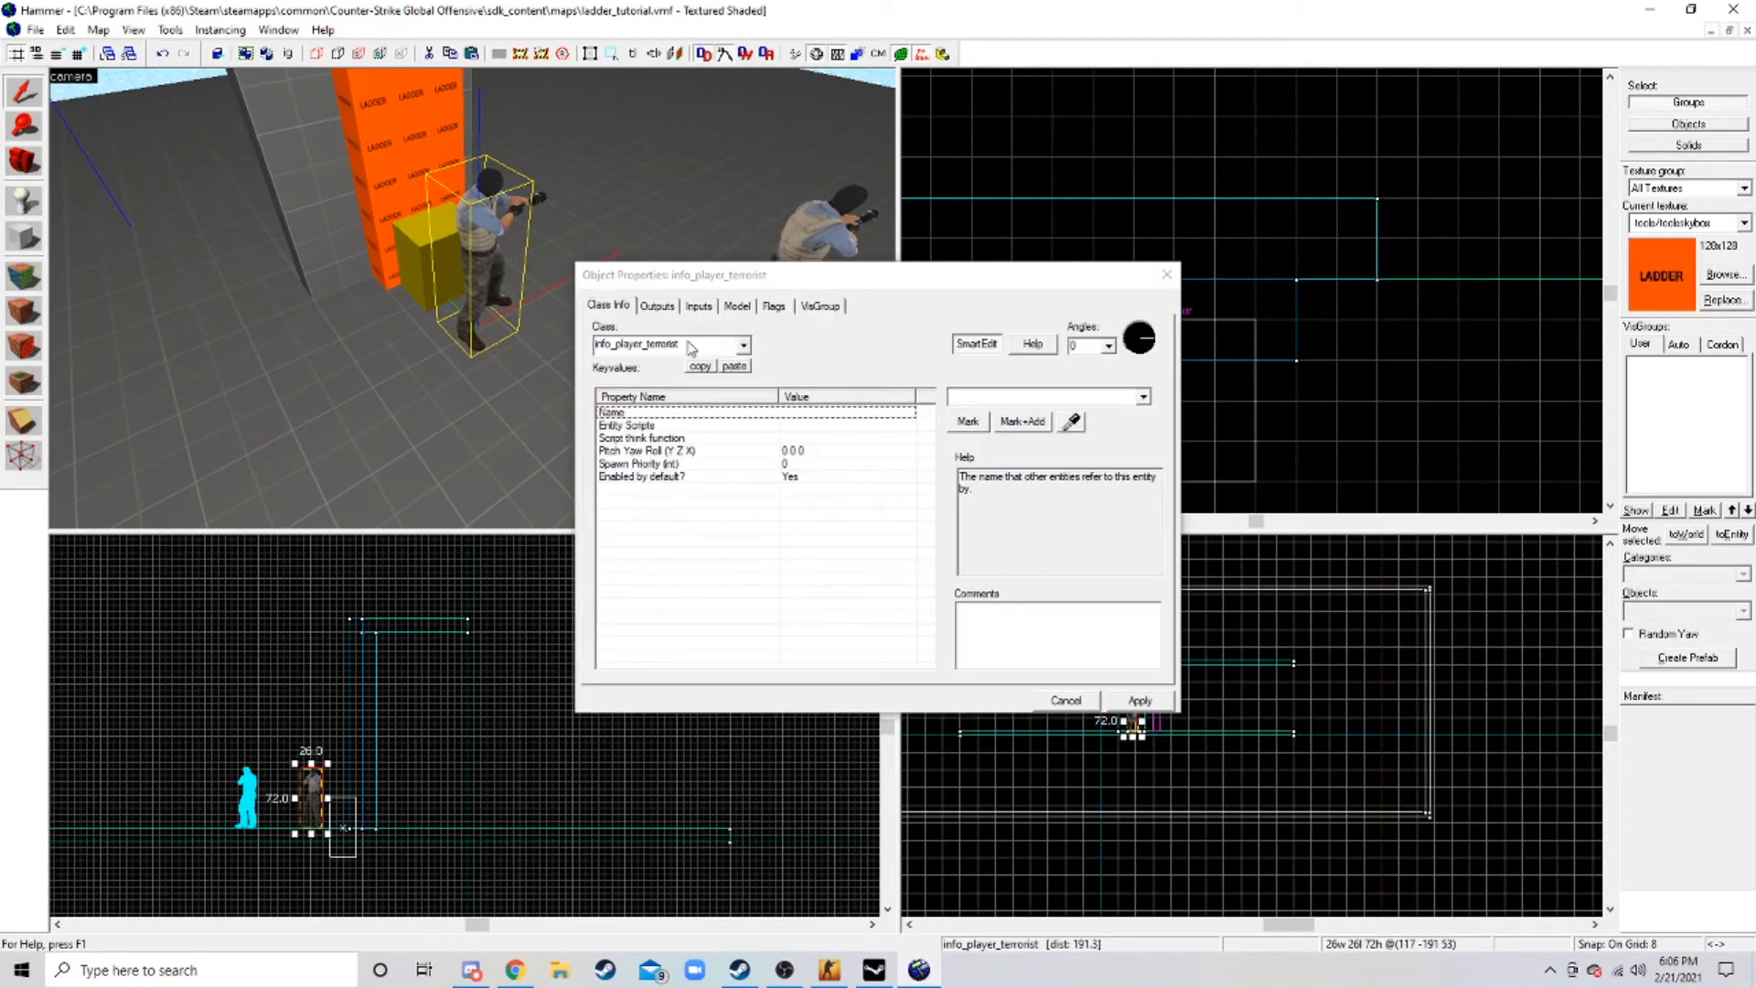
drag(683, 347, 585, 343)
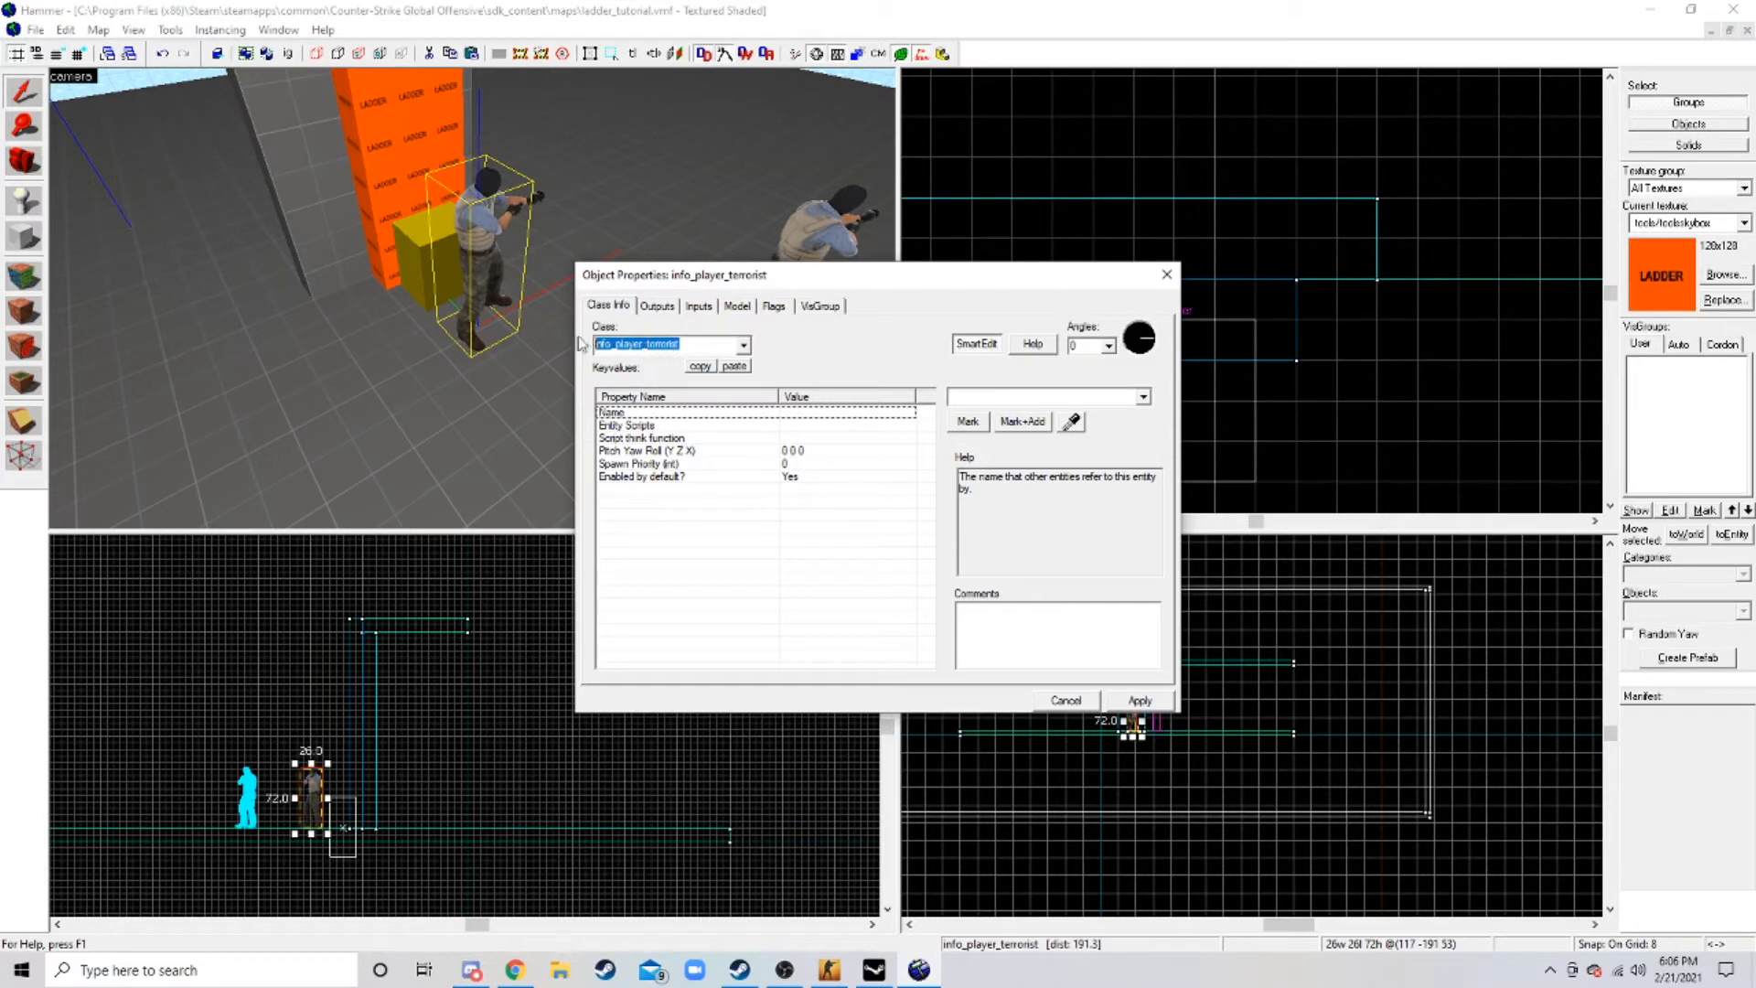
text(prop_)
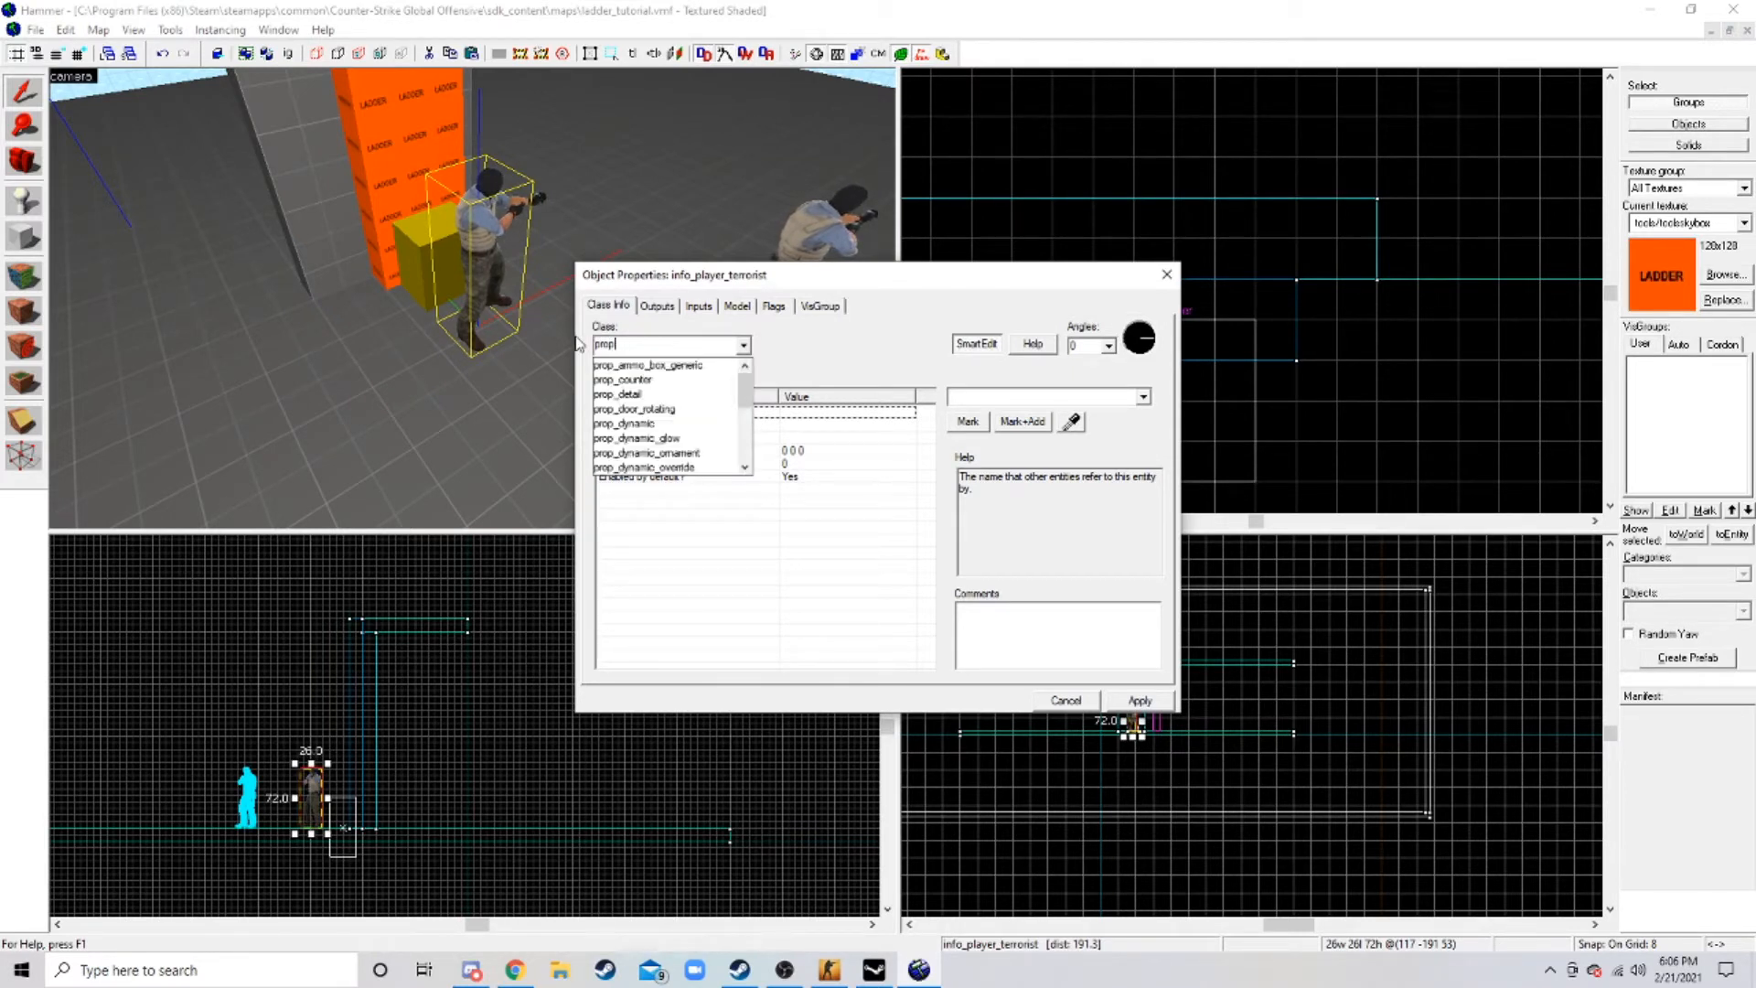
text(static)
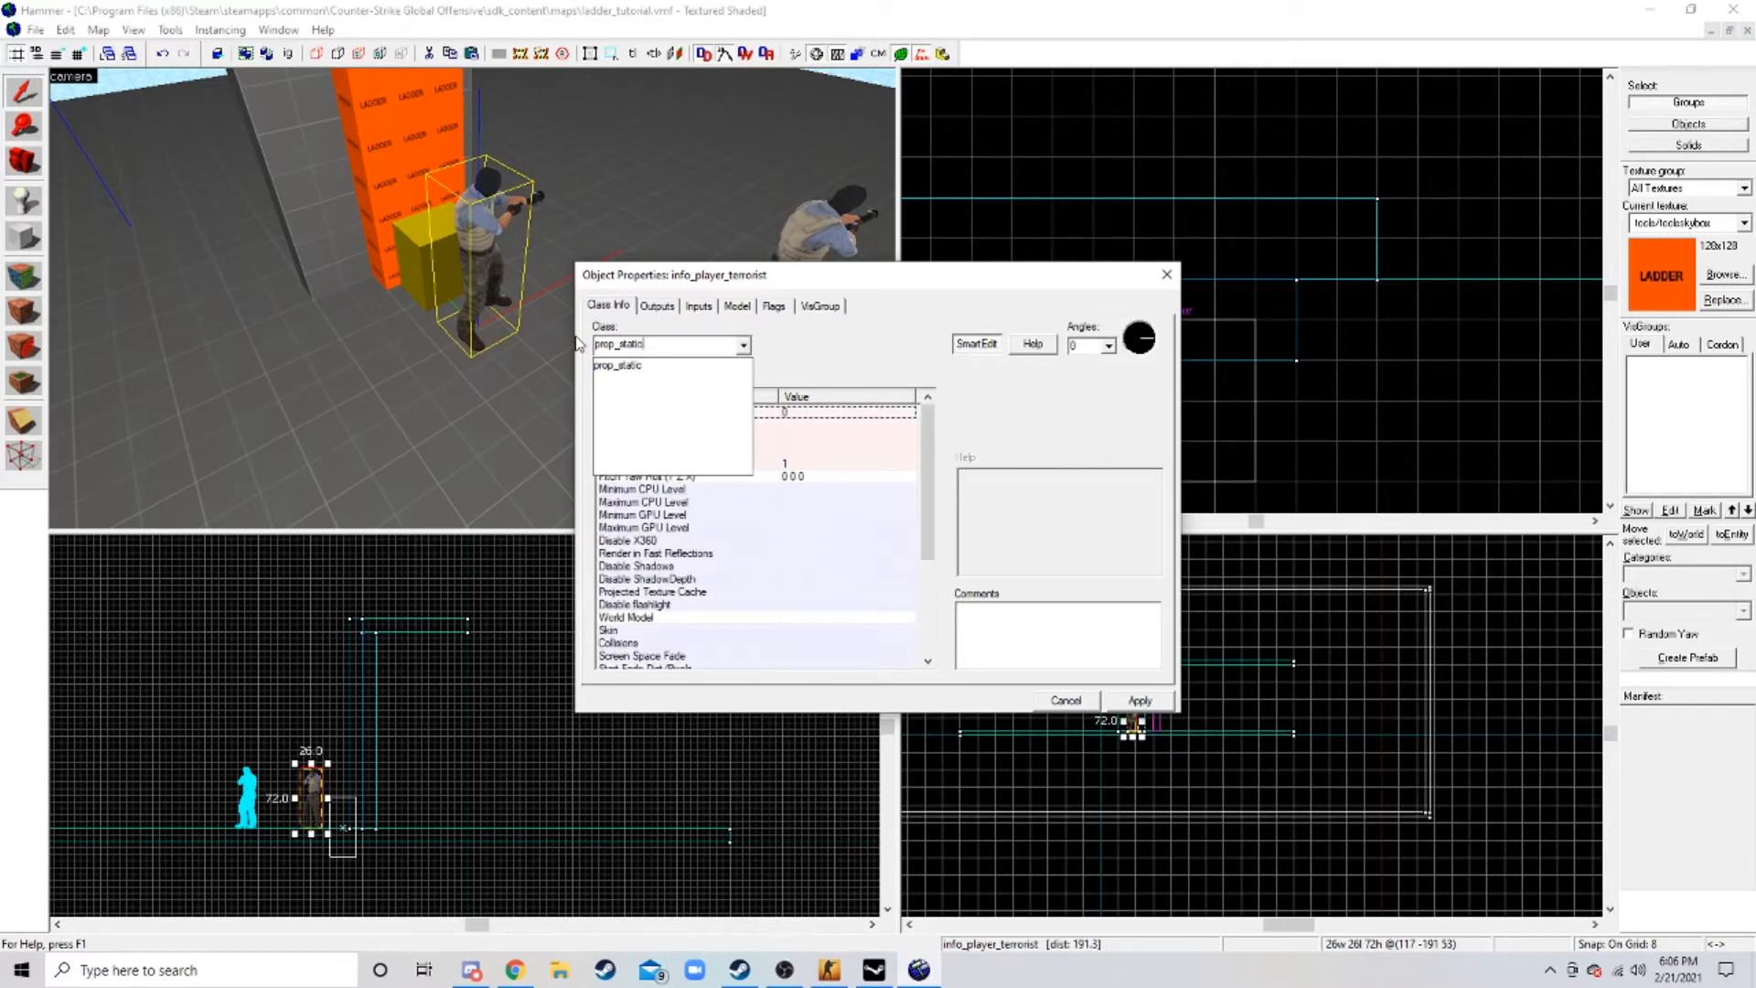
click(631, 368)
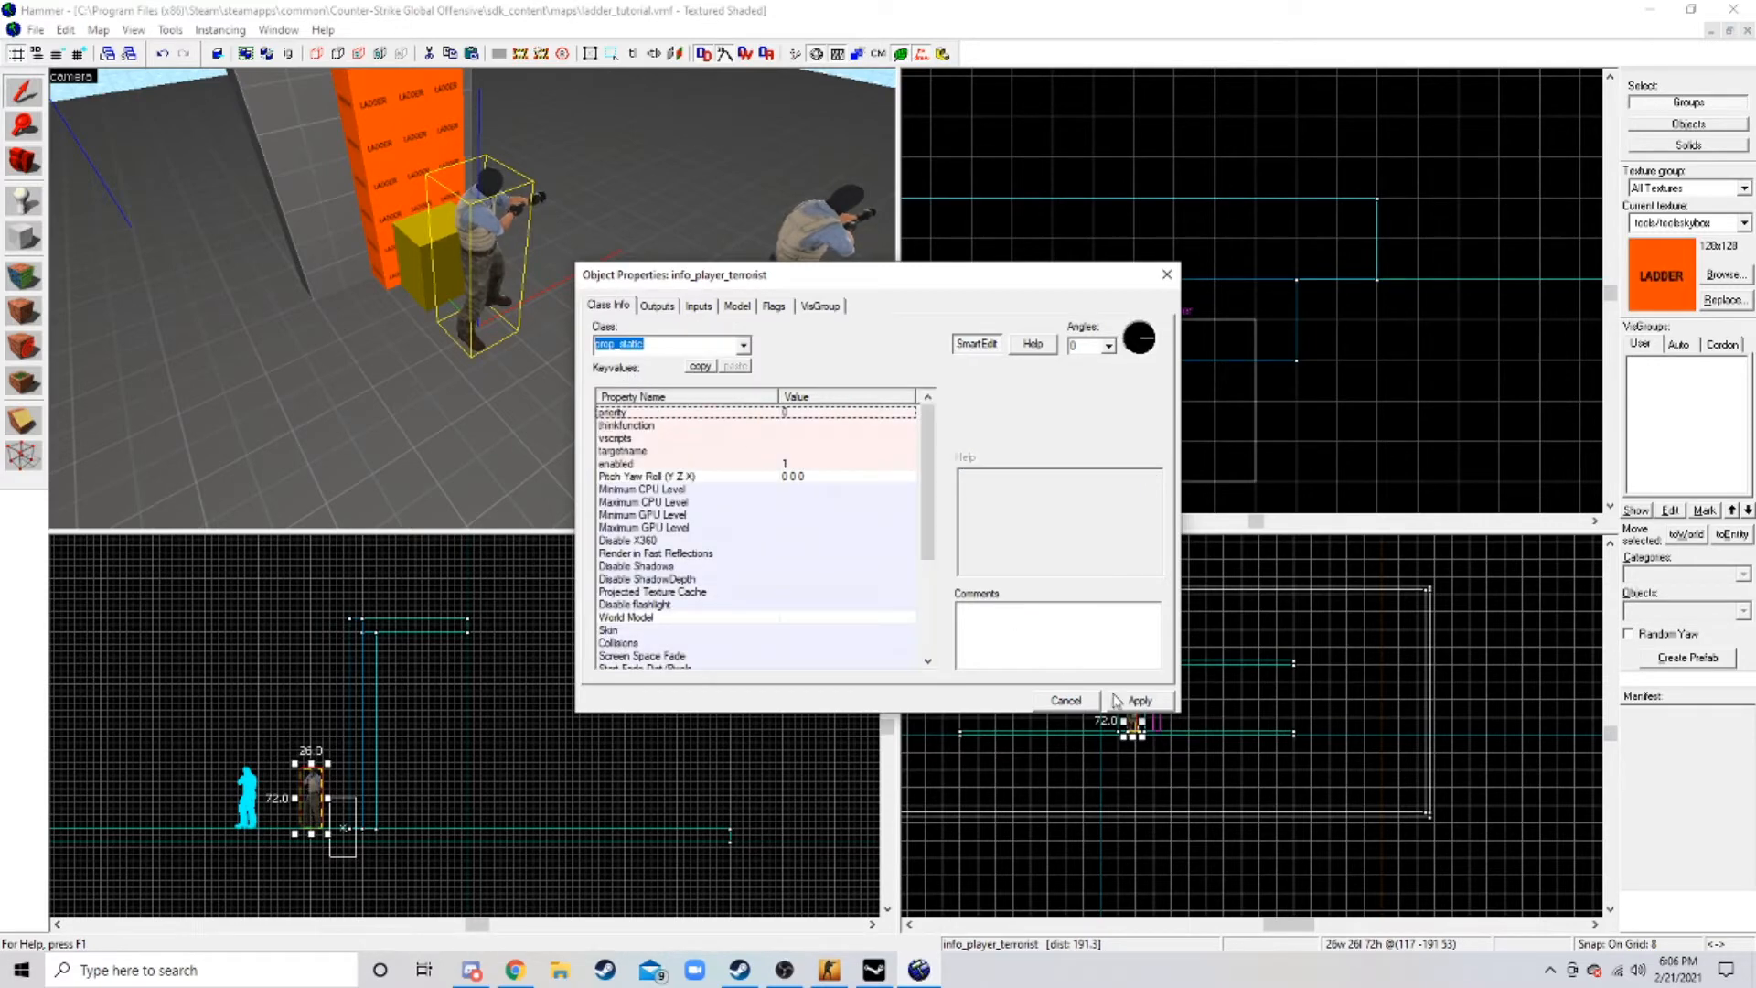
click(1121, 701)
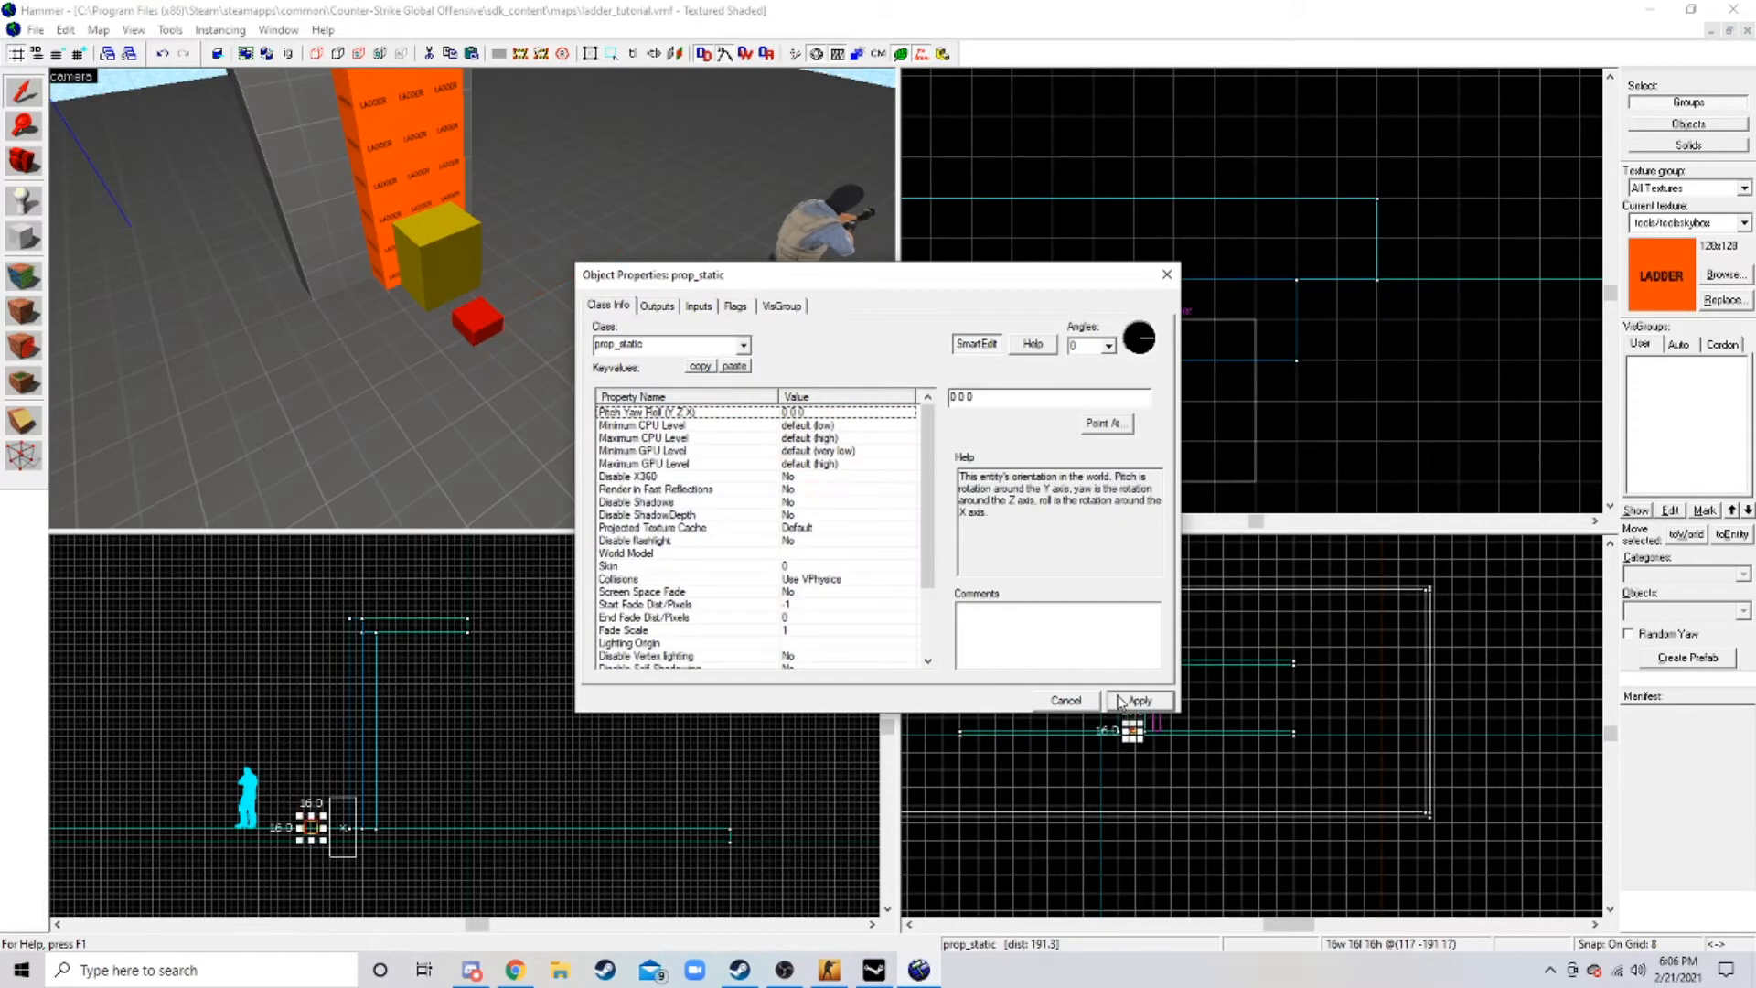
- Search the model library for "ladder" and apply the cs_assault ladderaluminium128.mdl as the prop_static's world model
click(974, 345)
click(974, 346)
double_click(743, 553)
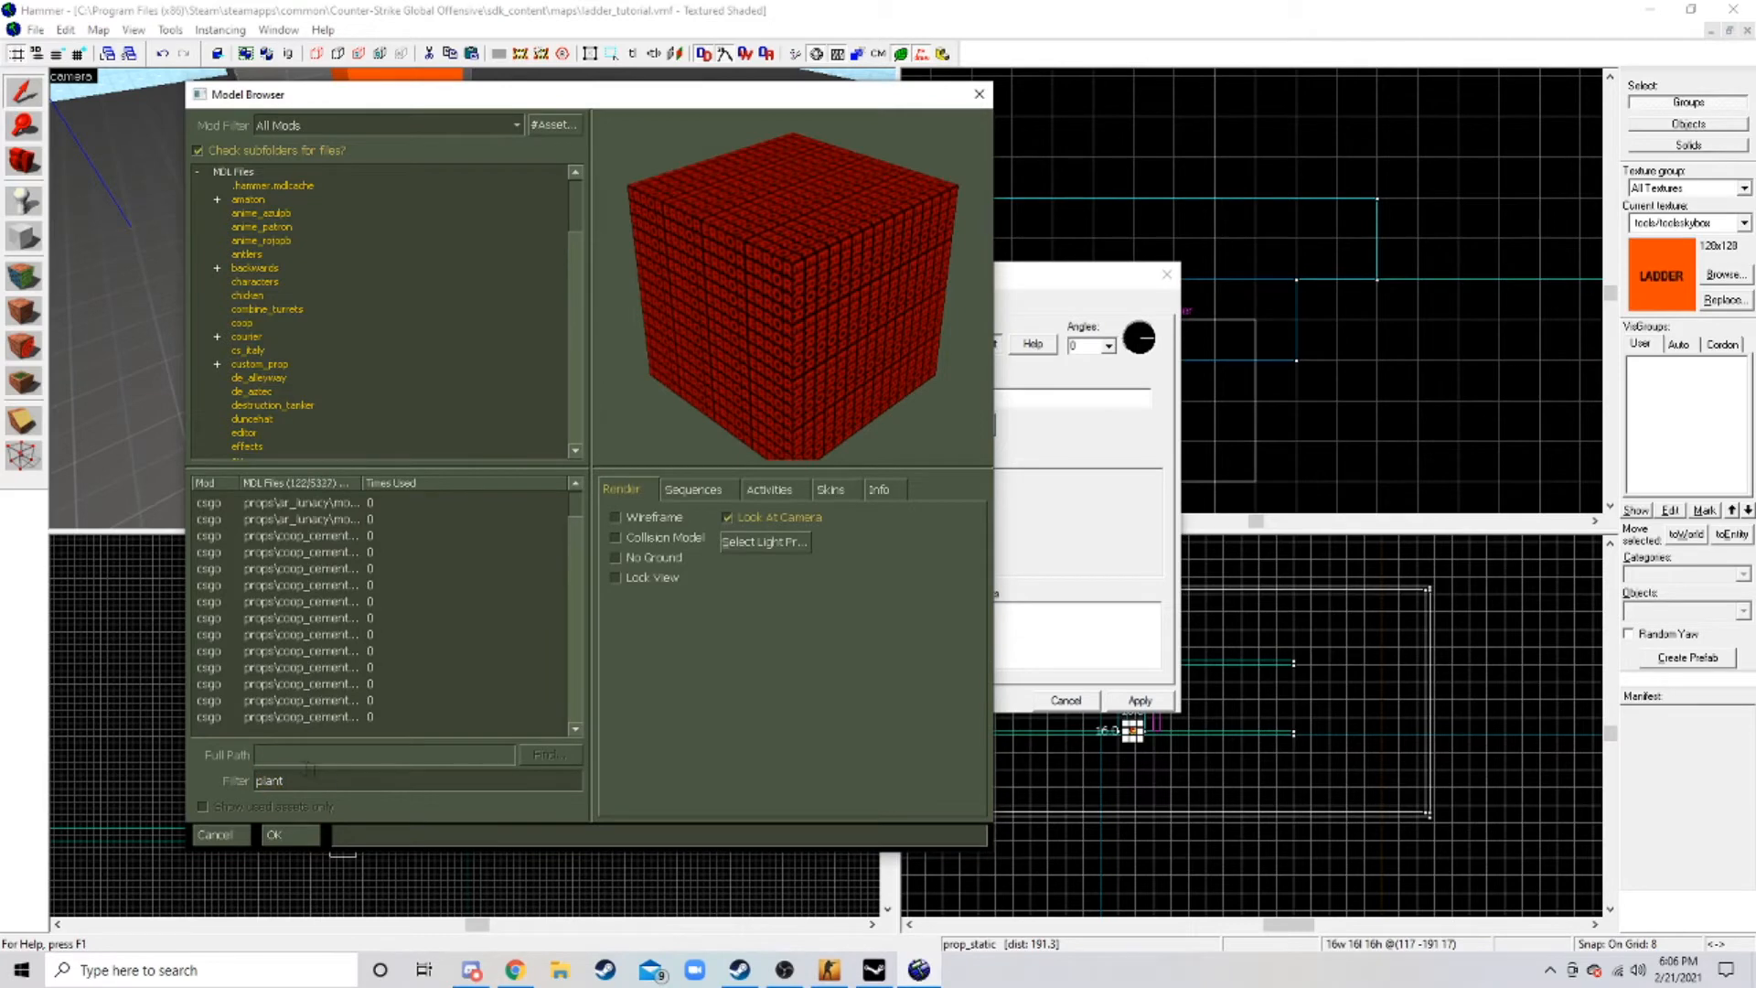
text(ladder)
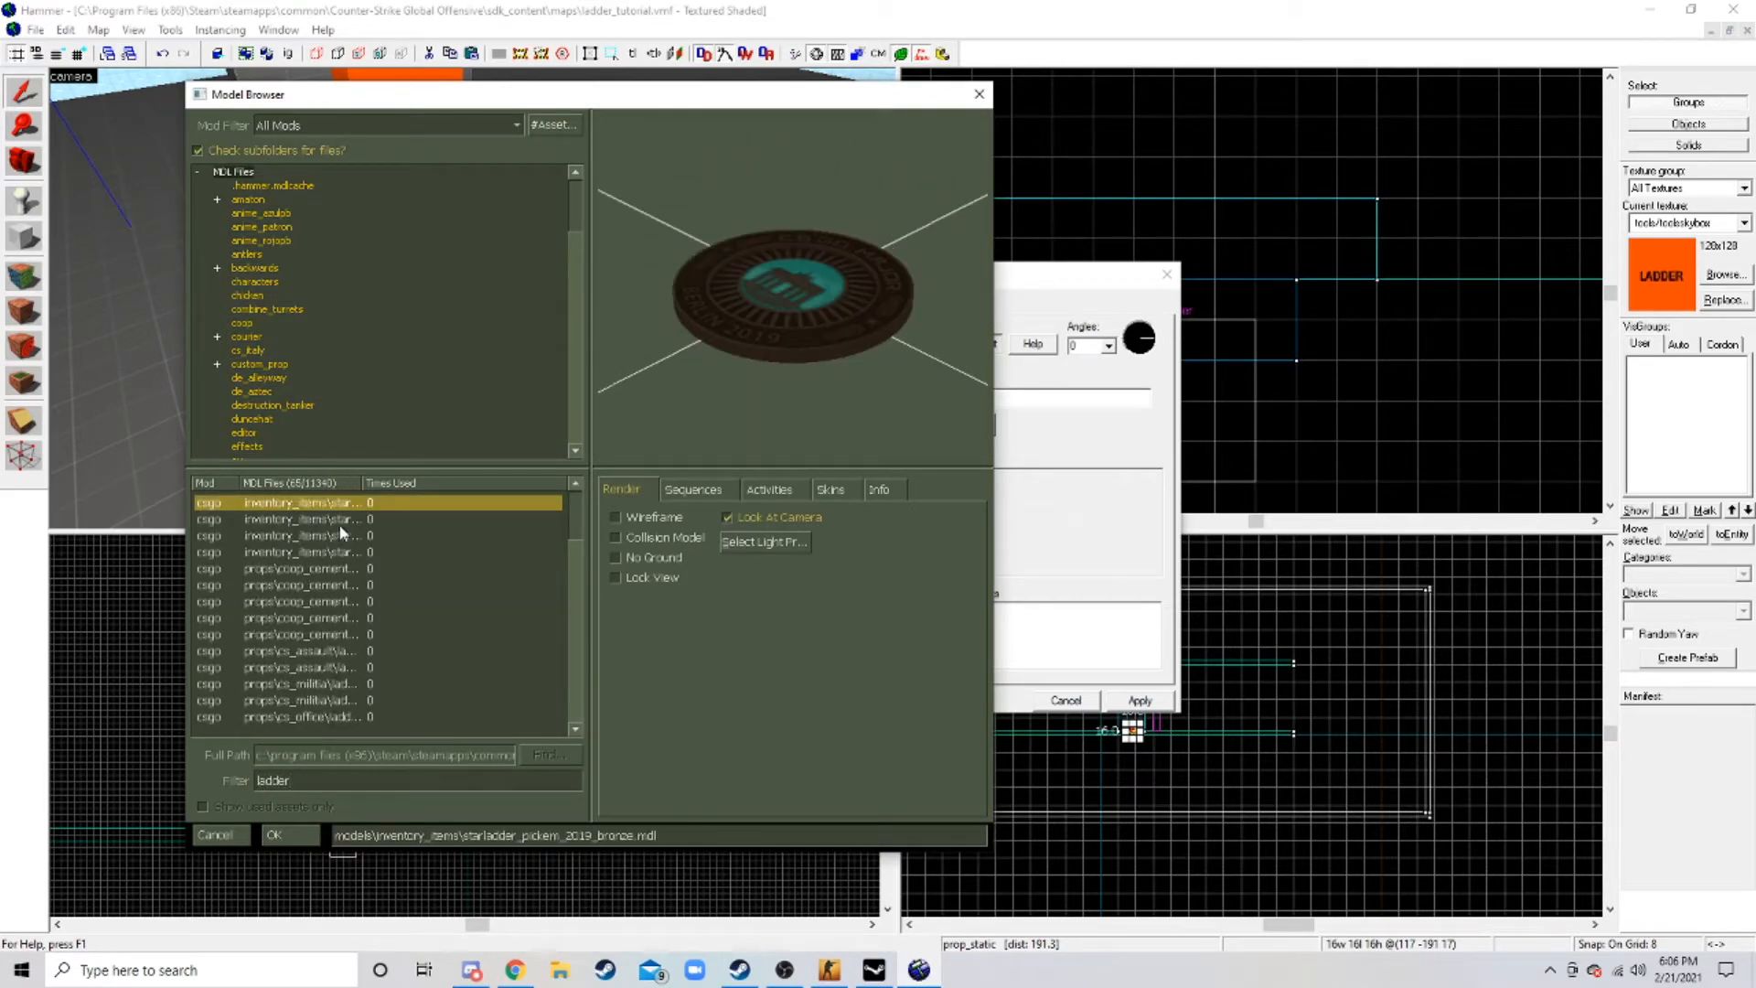
drag(331, 510, 345, 701)
double_click(338, 668)
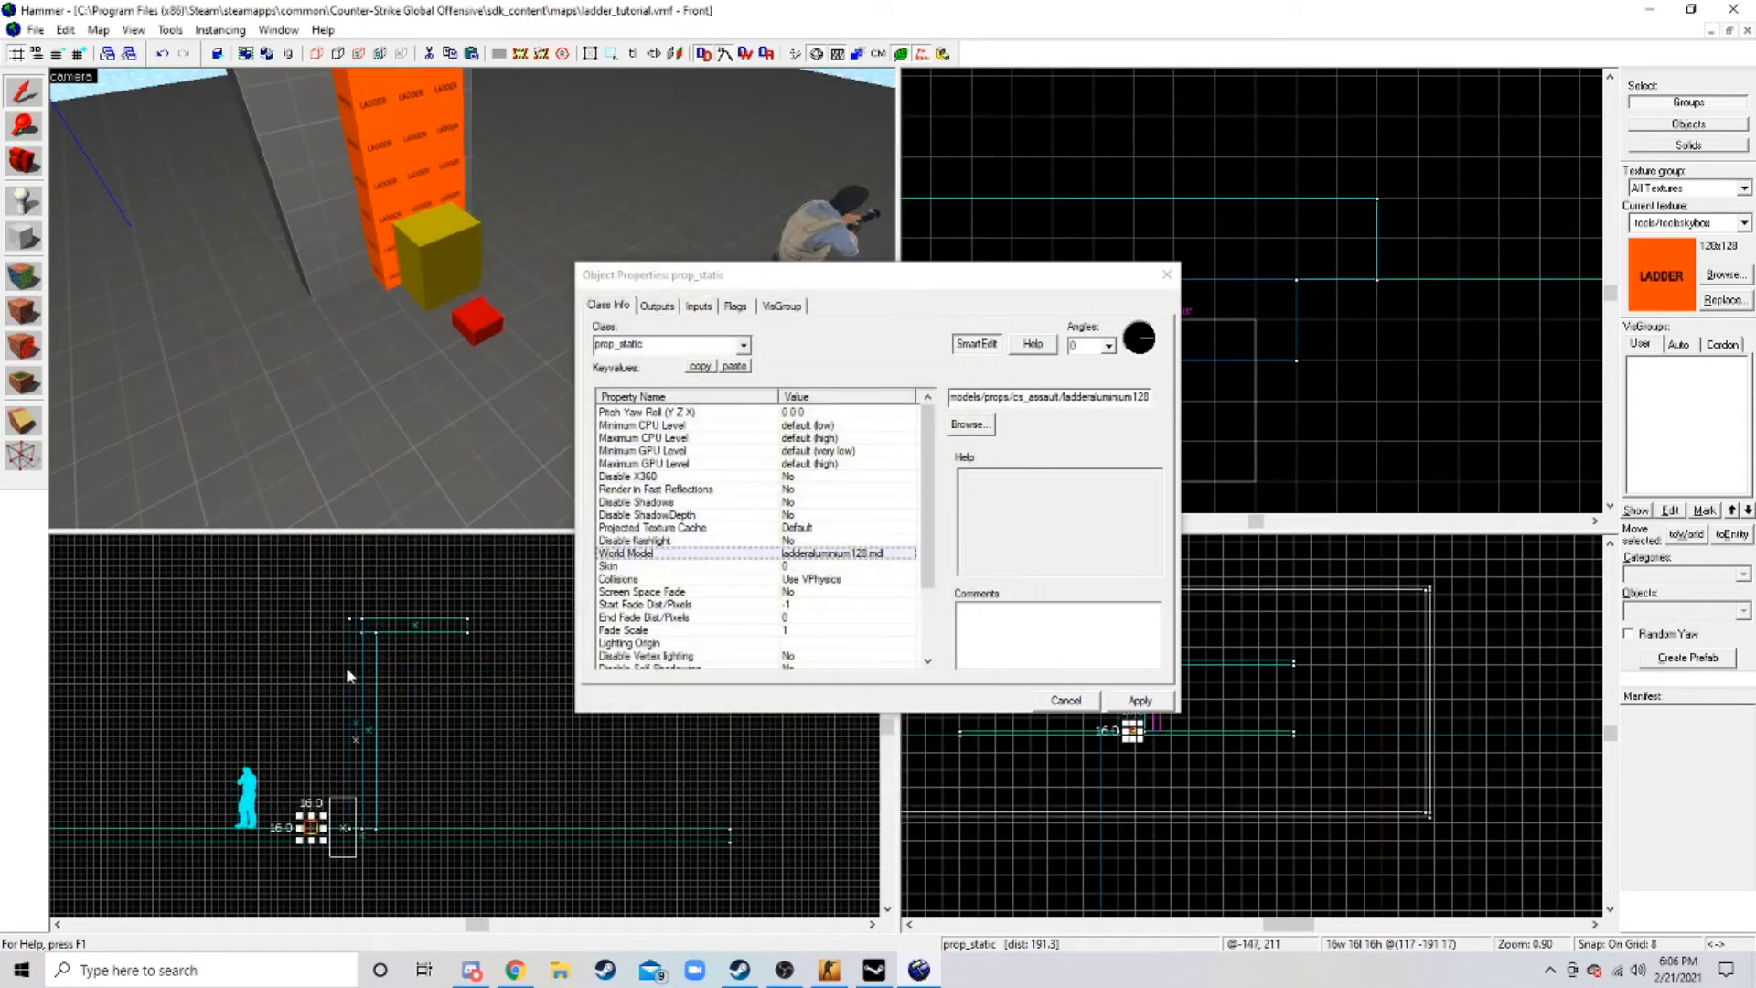
click(1140, 701)
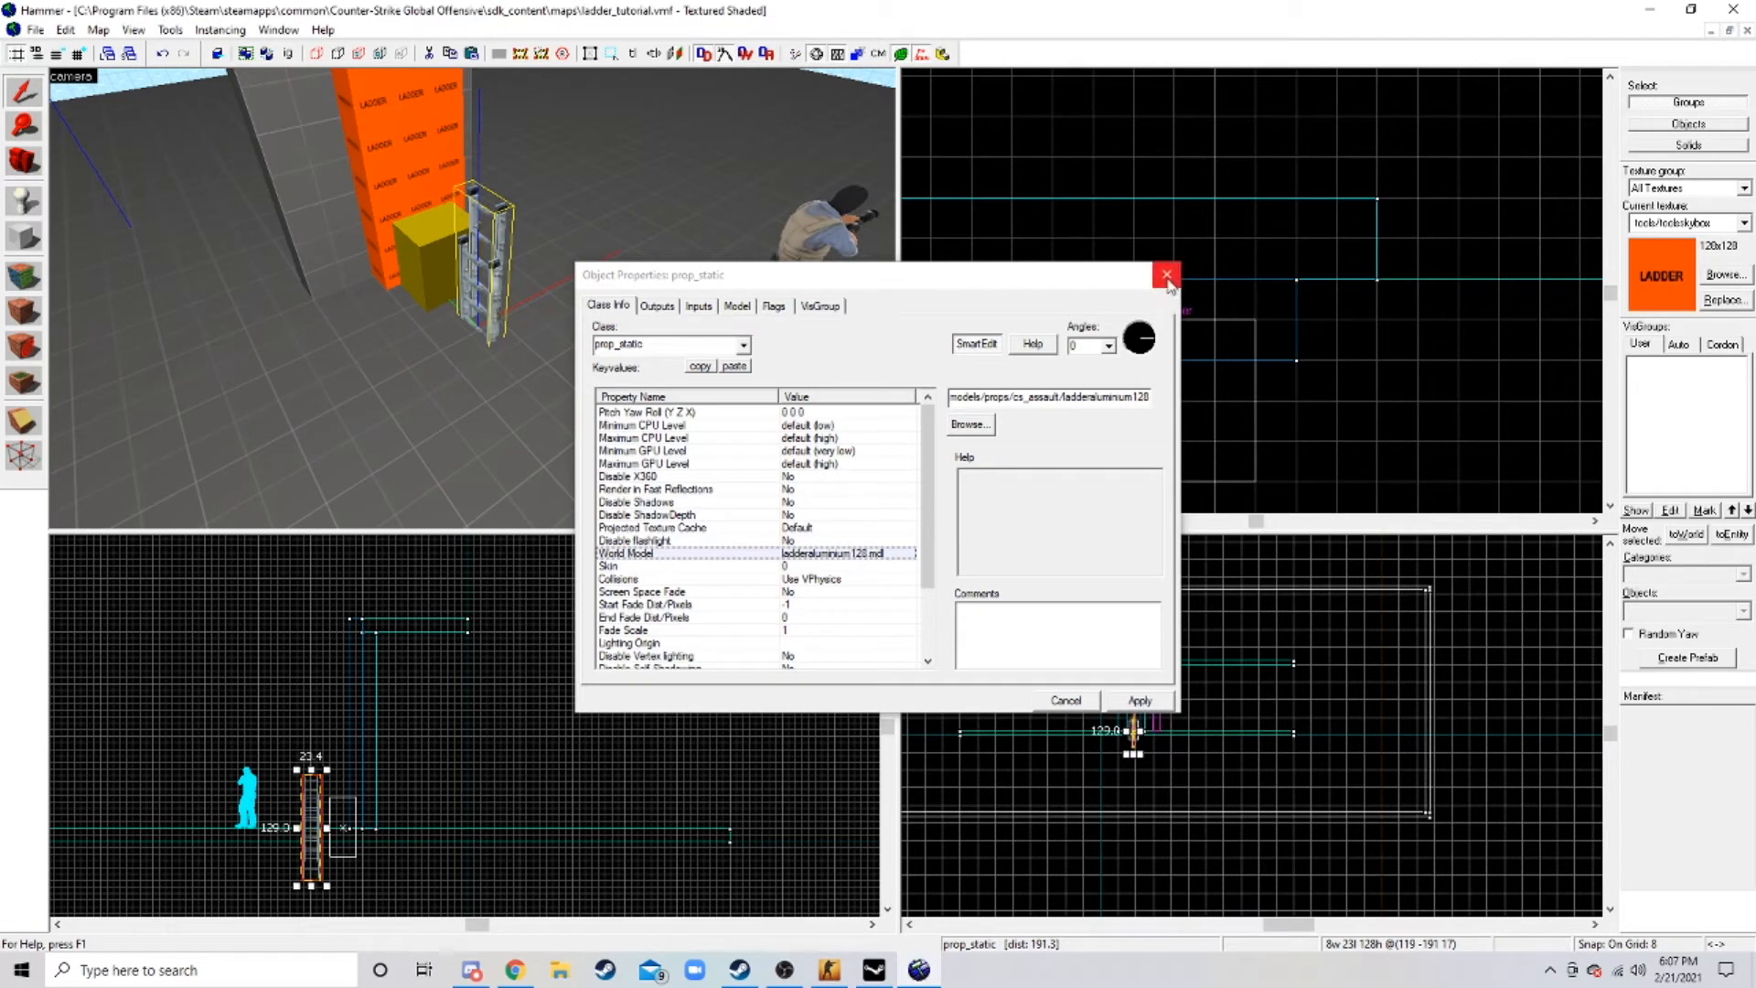
- Rotate the ladder prop to an angle of 90 and close its properties
click(1141, 336)
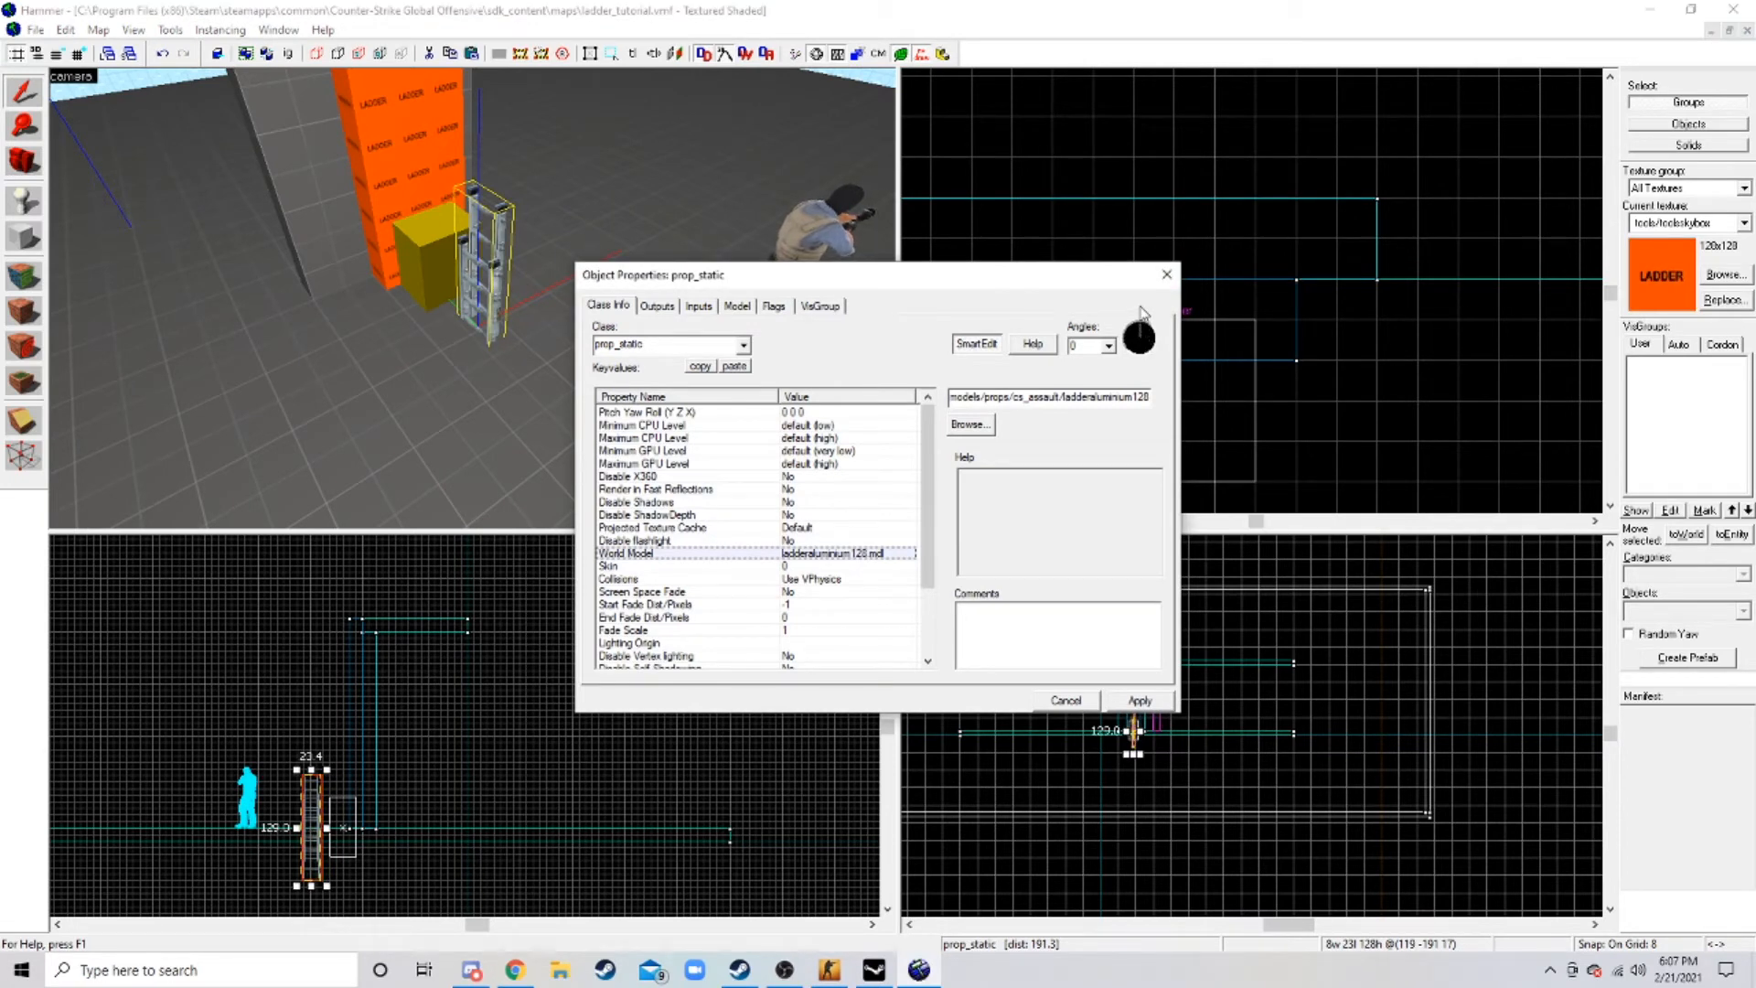
click(1141, 325)
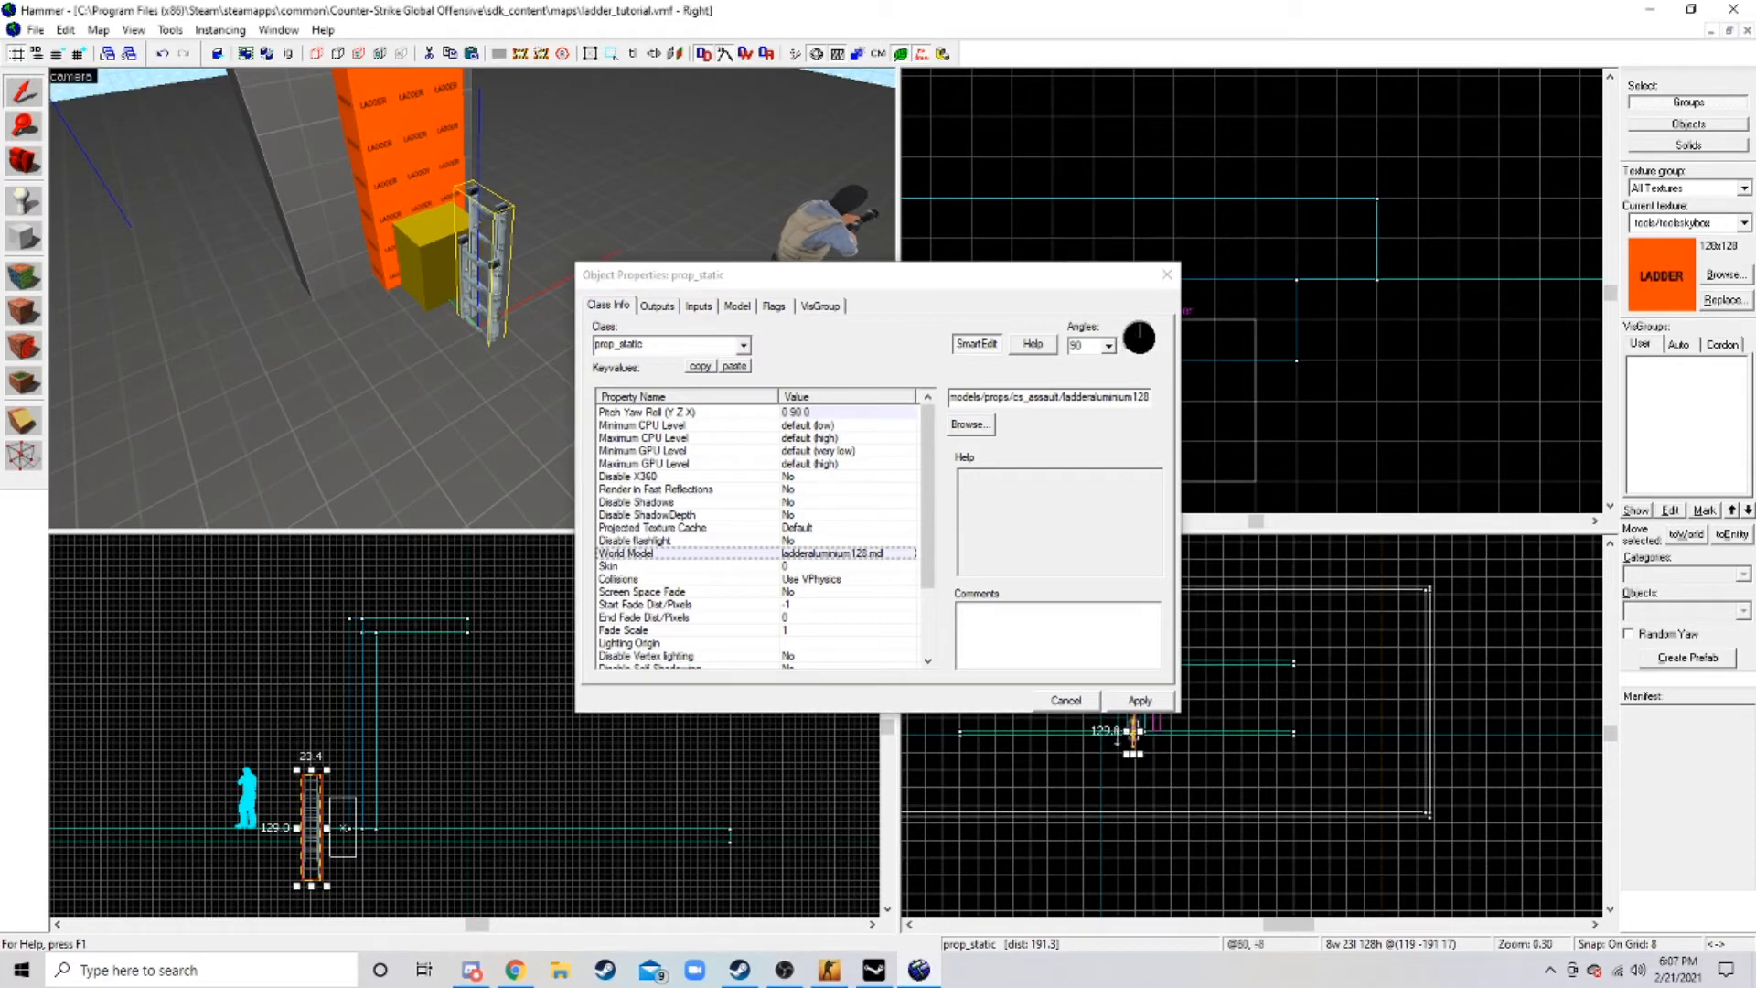
click(1140, 700)
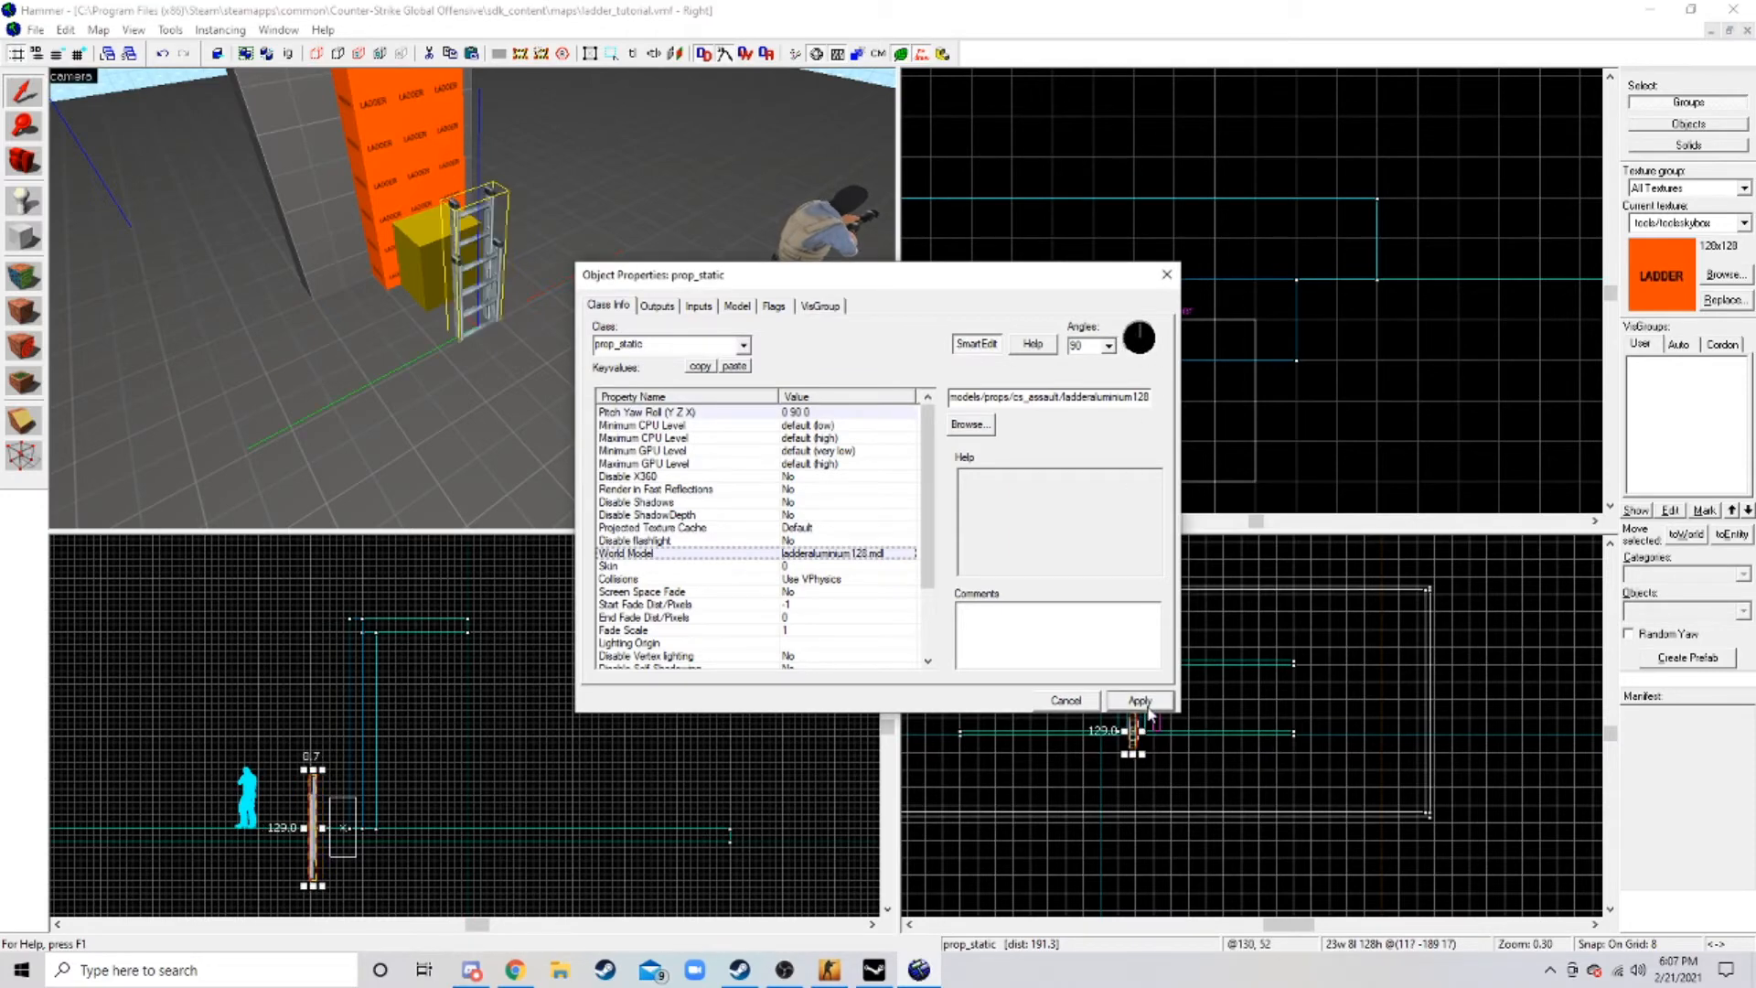
click(1161, 279)
- Move the ladder prop inside the ladder brush, centred against the pillar with its base on the floor
key(z)
key(z)
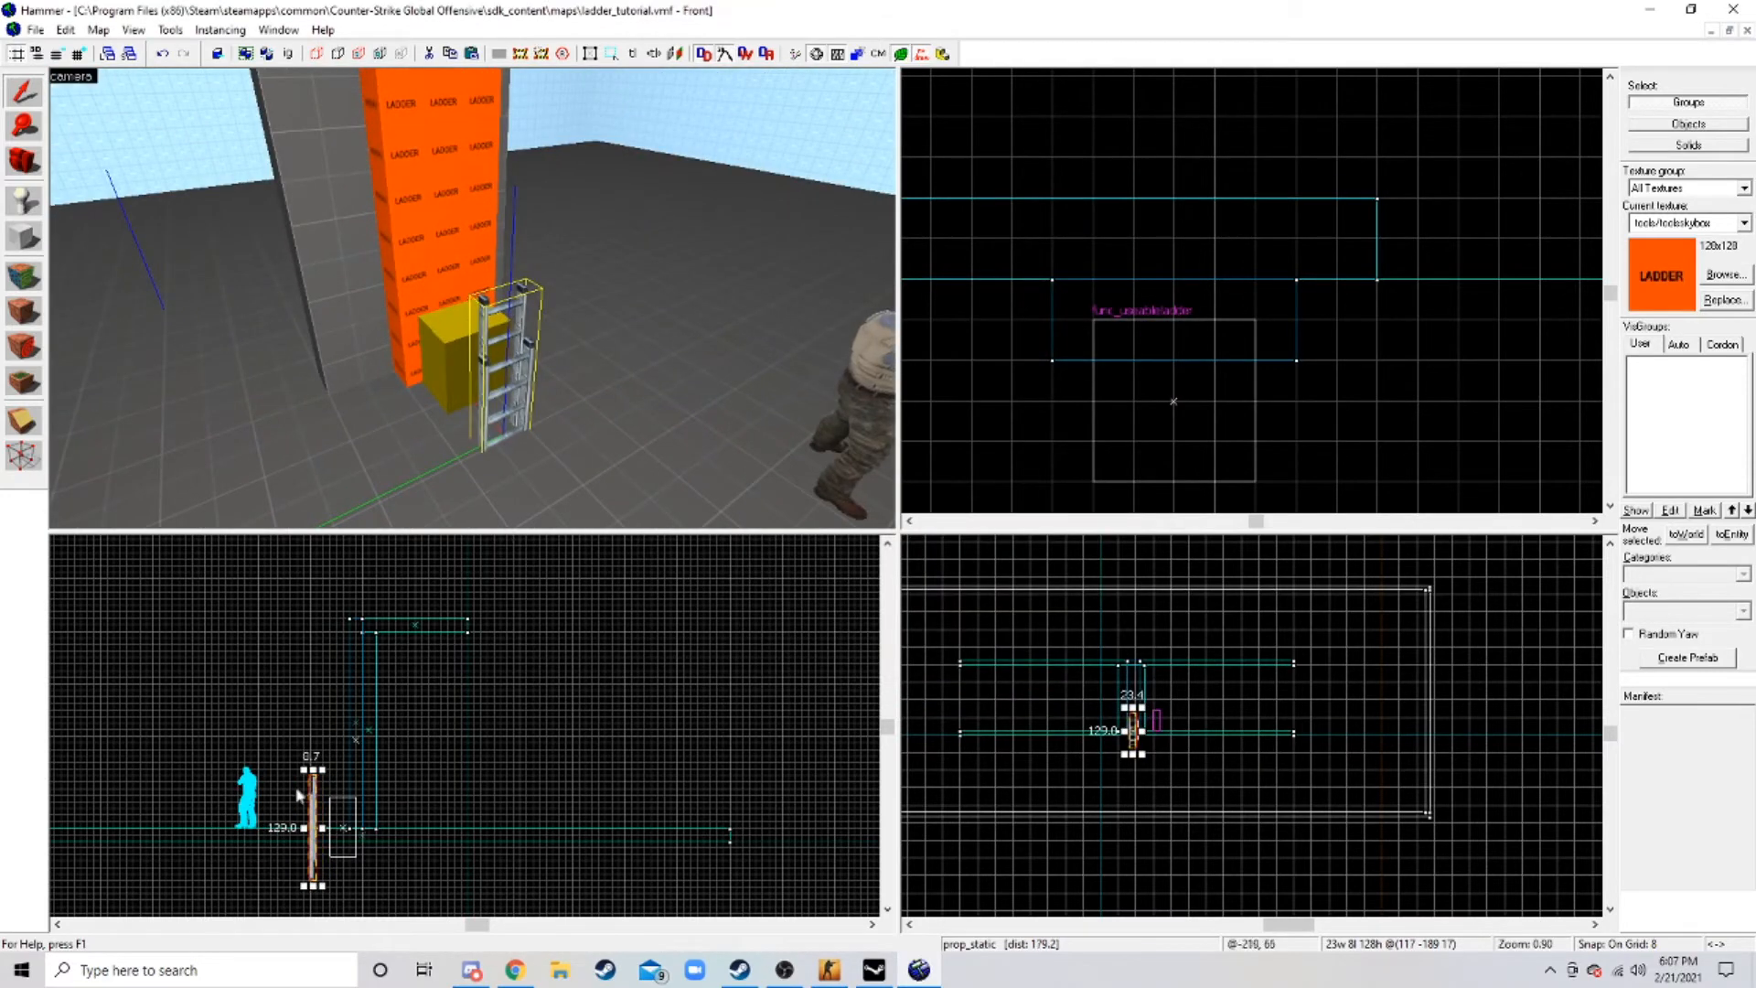
drag(314, 780, 351, 719)
drag(1162, 347, 1163, 317)
scroll(1137, 686, up, 5)
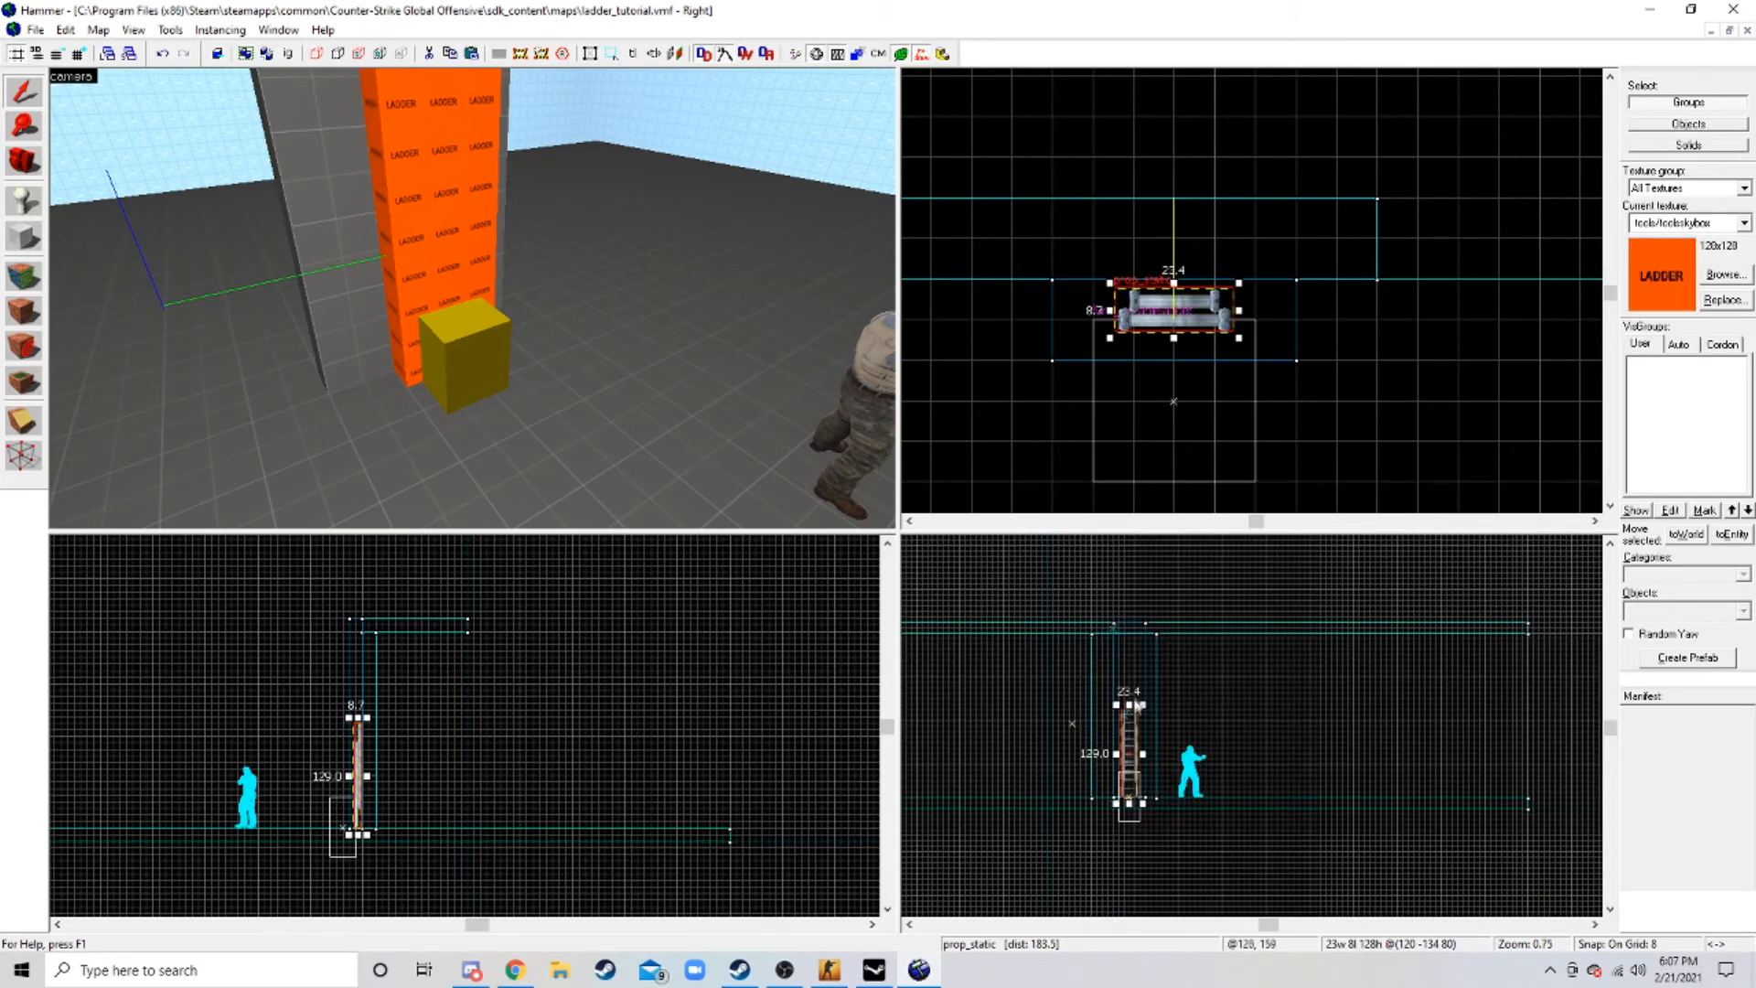
drag(1140, 704, 1125, 752)
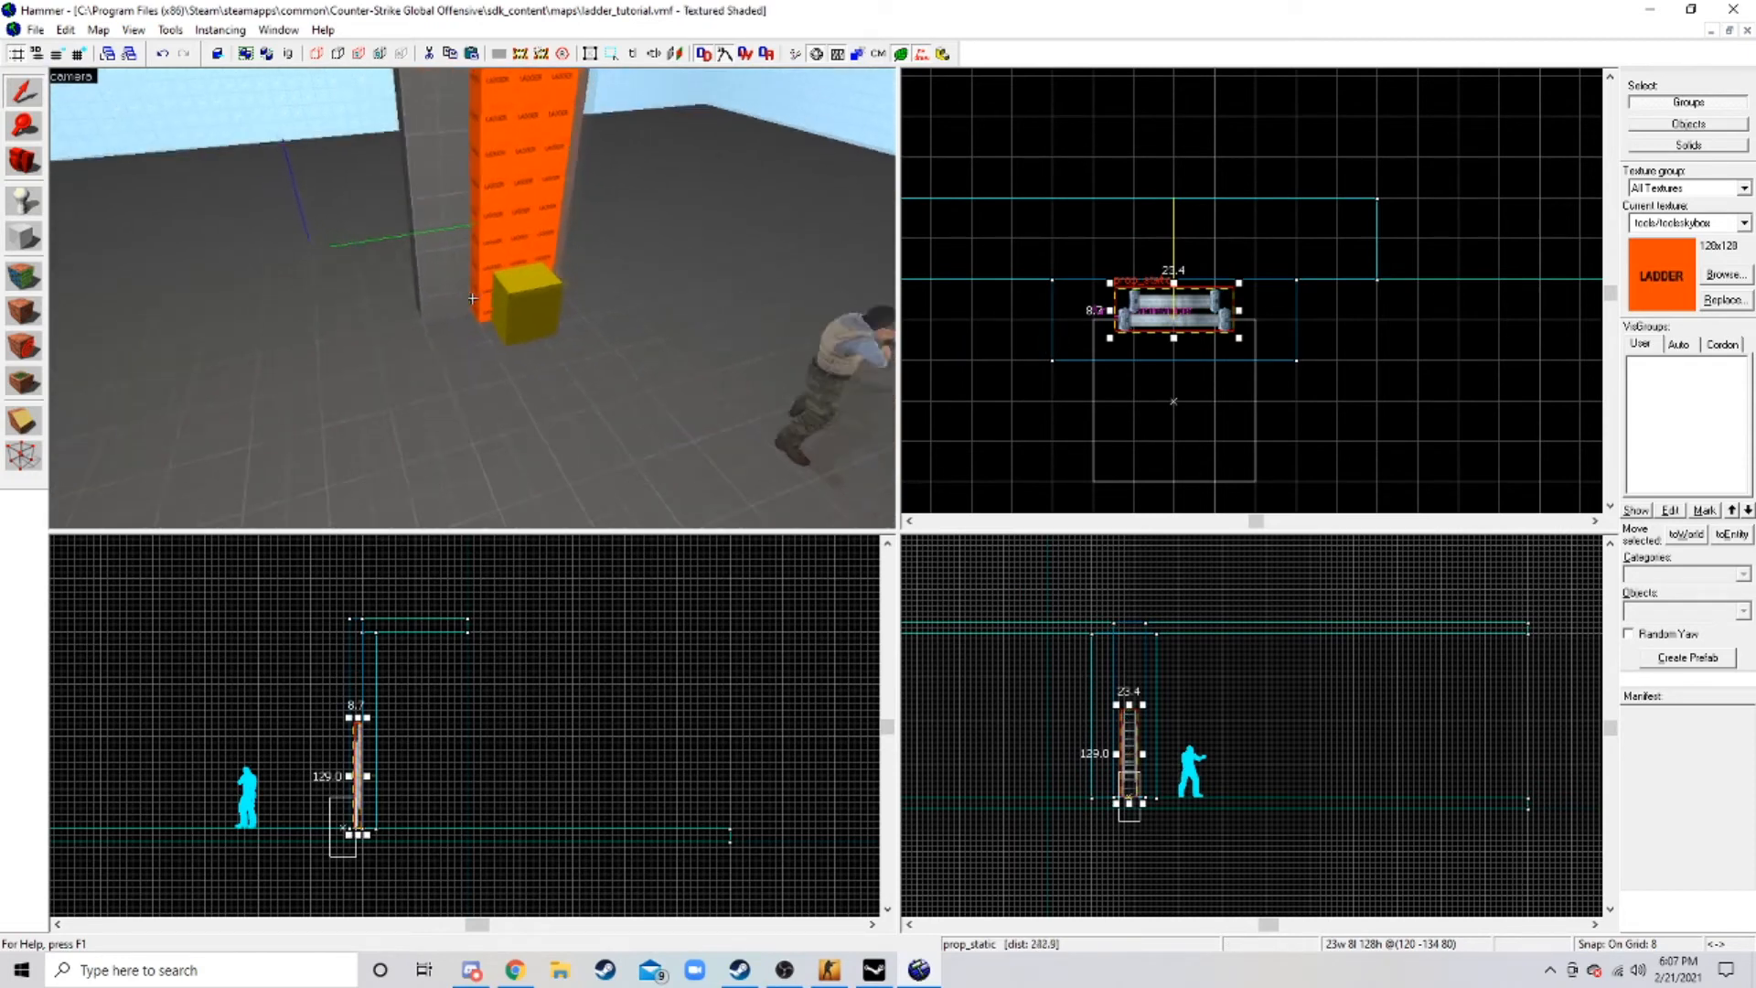
- Duplicate the ladder prop directly above the first one and align the copy with it against the pillar
key(s)
key(z)
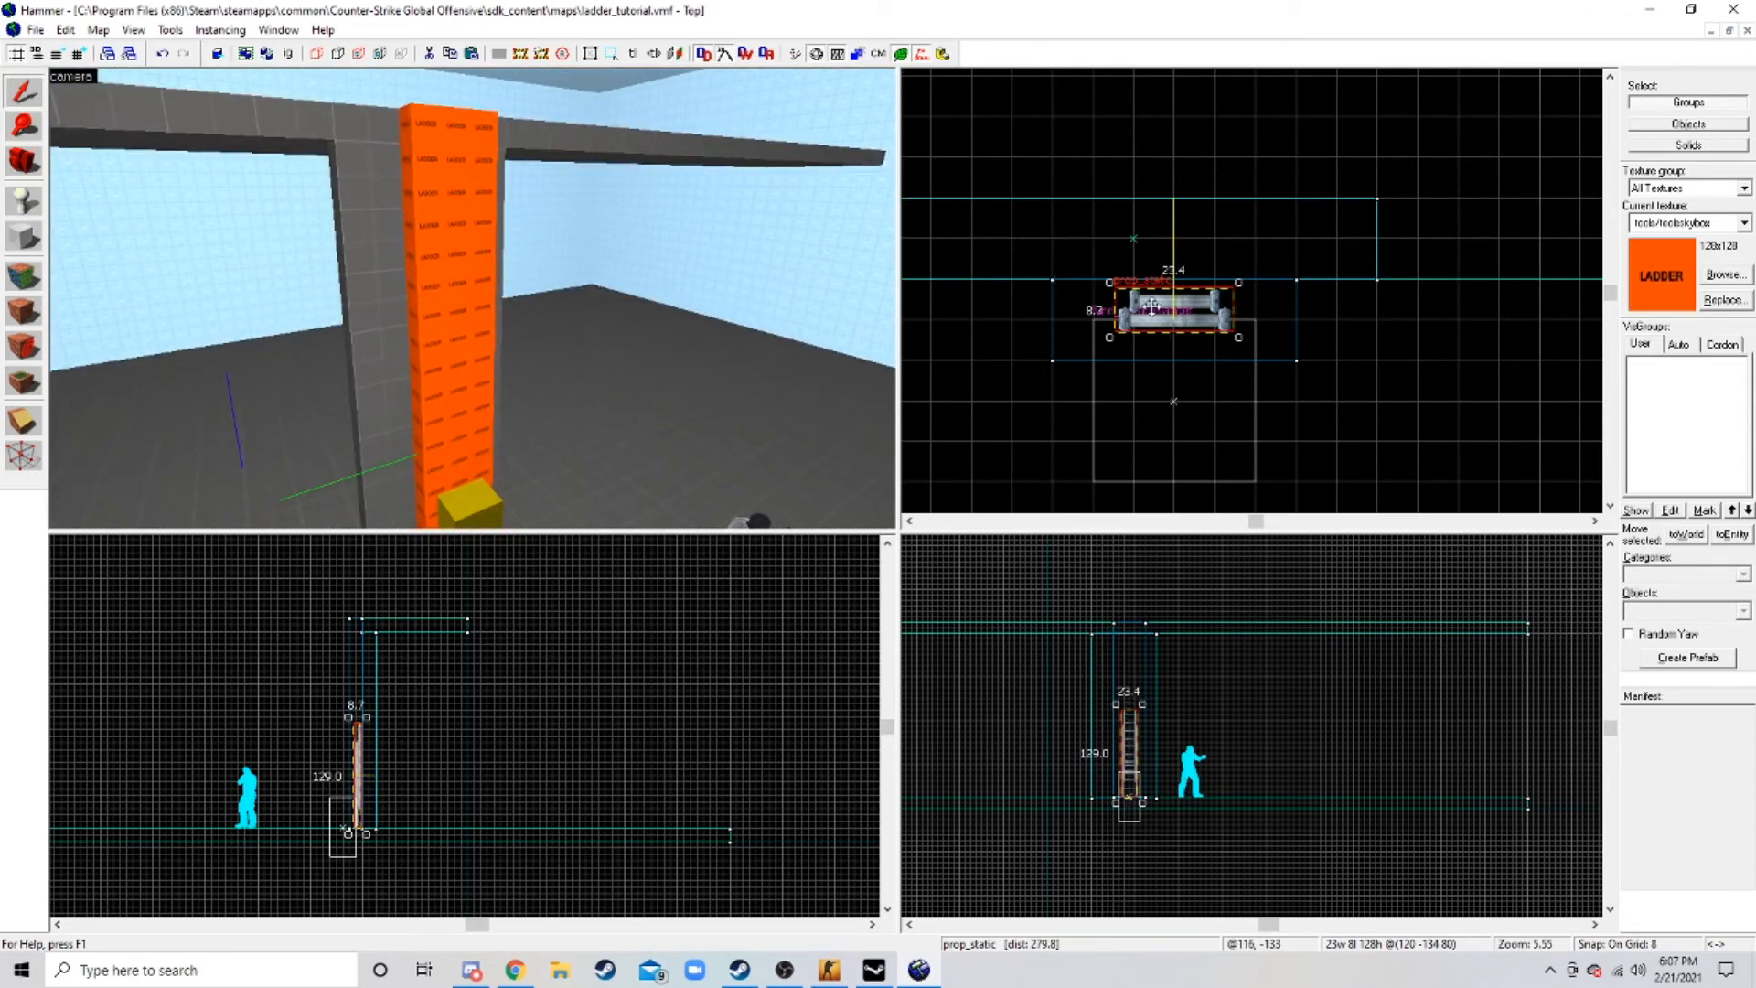
key(z)
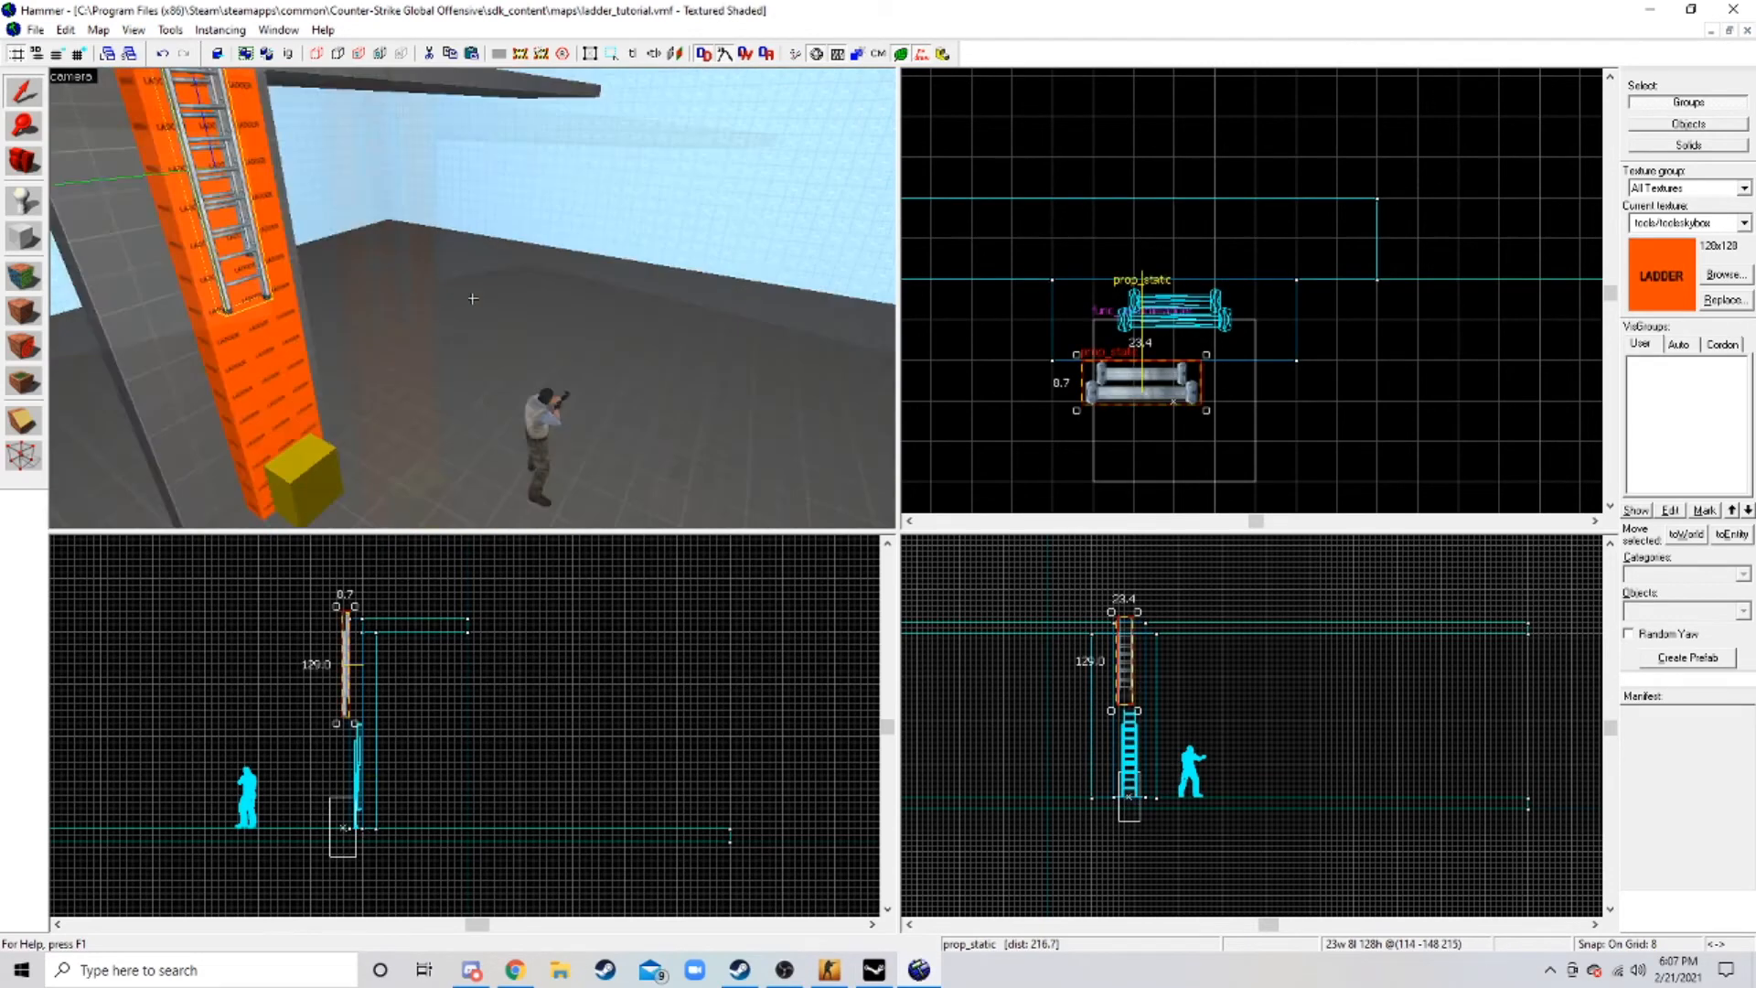
key(z)
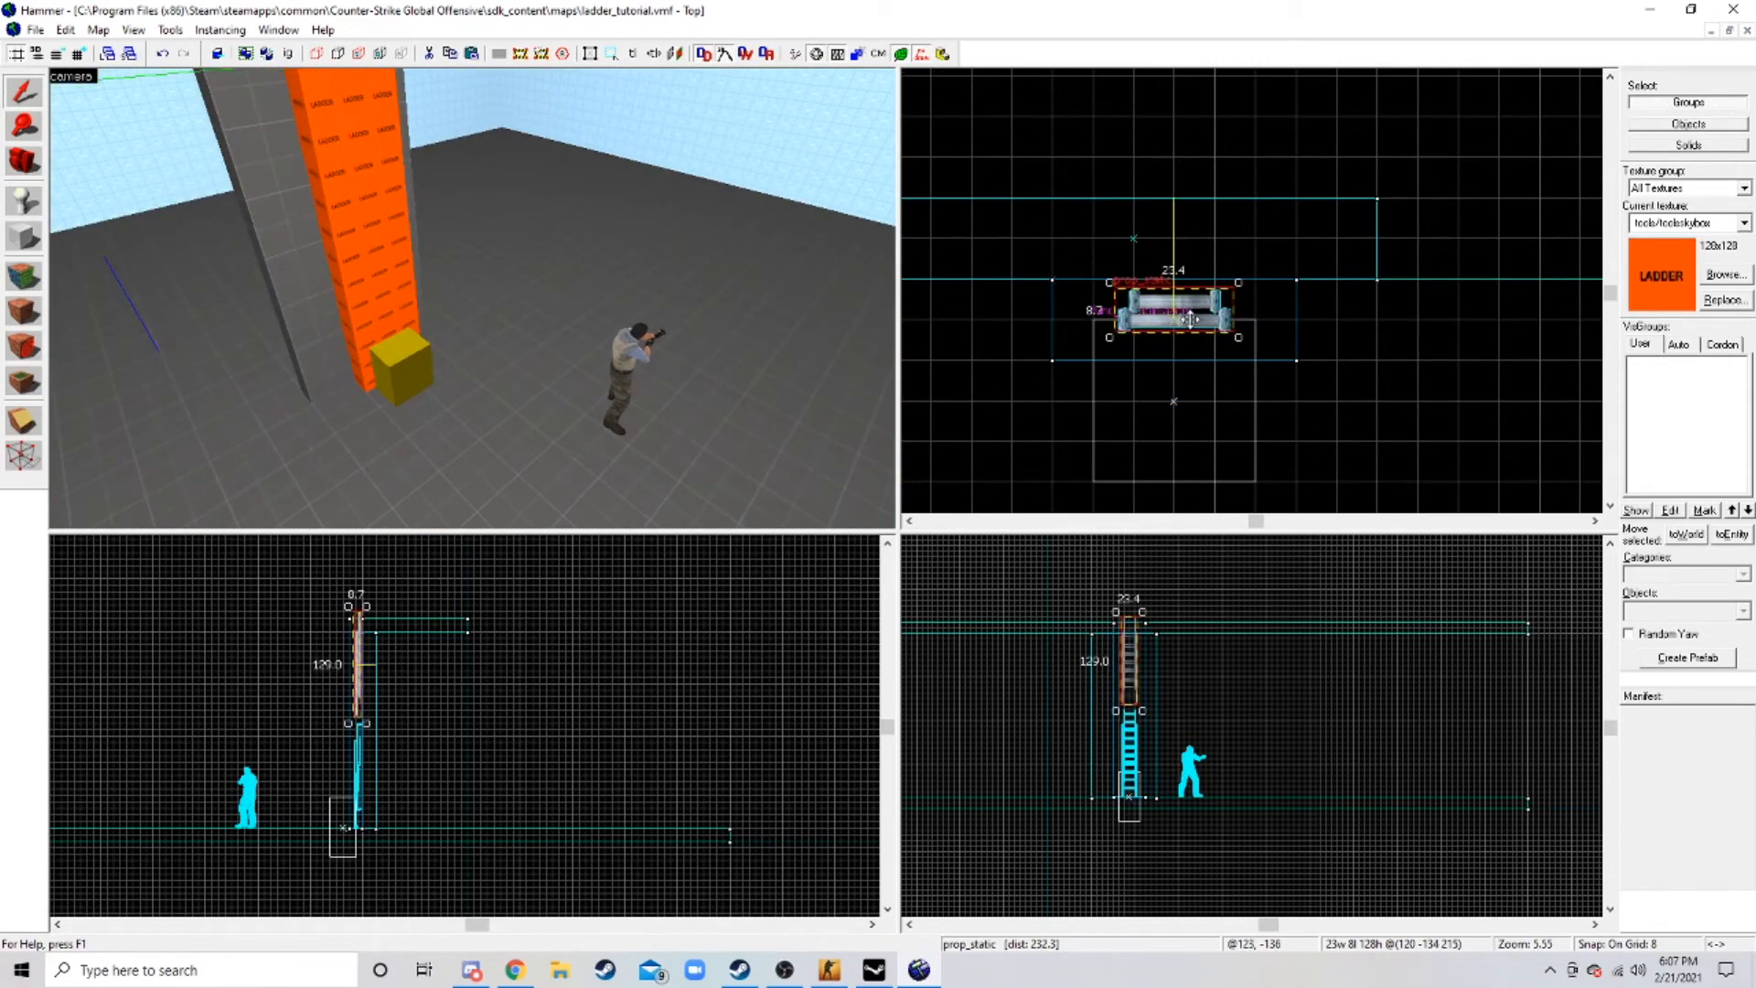
key(z)
- Lower the upper ladder prop by about 15 units so it overlaps the top of the lower ladder
key(w)
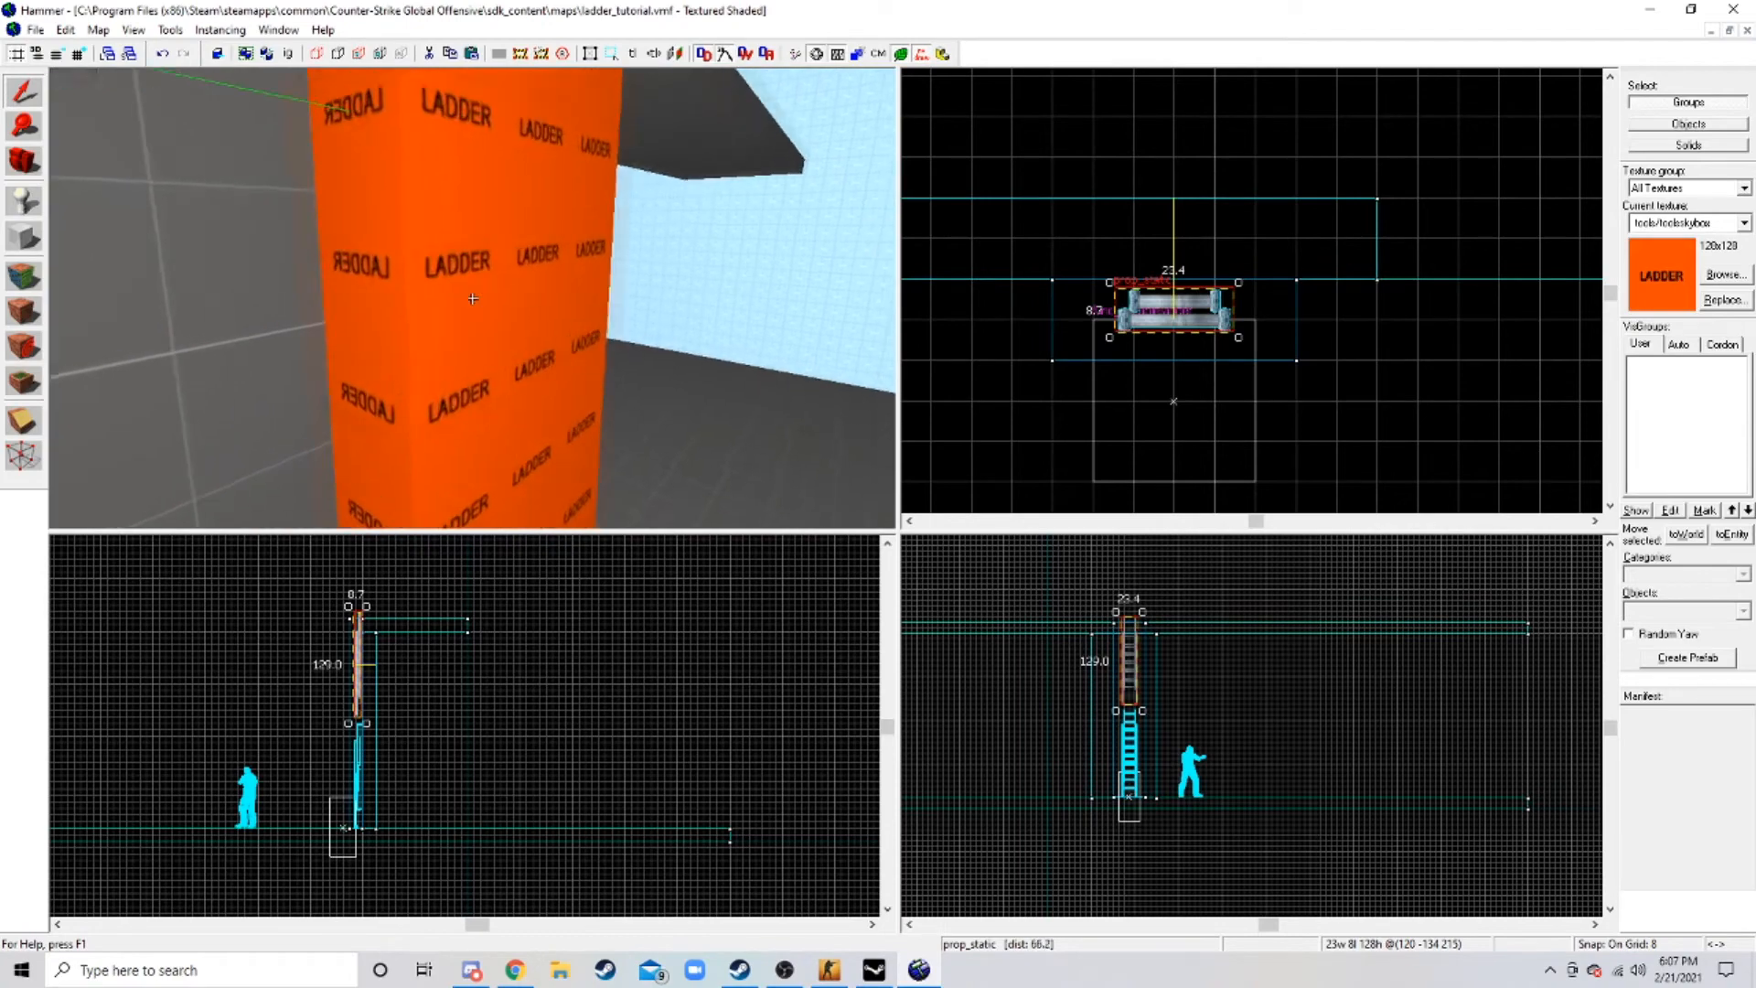
key(w)
key(s)
key(w)
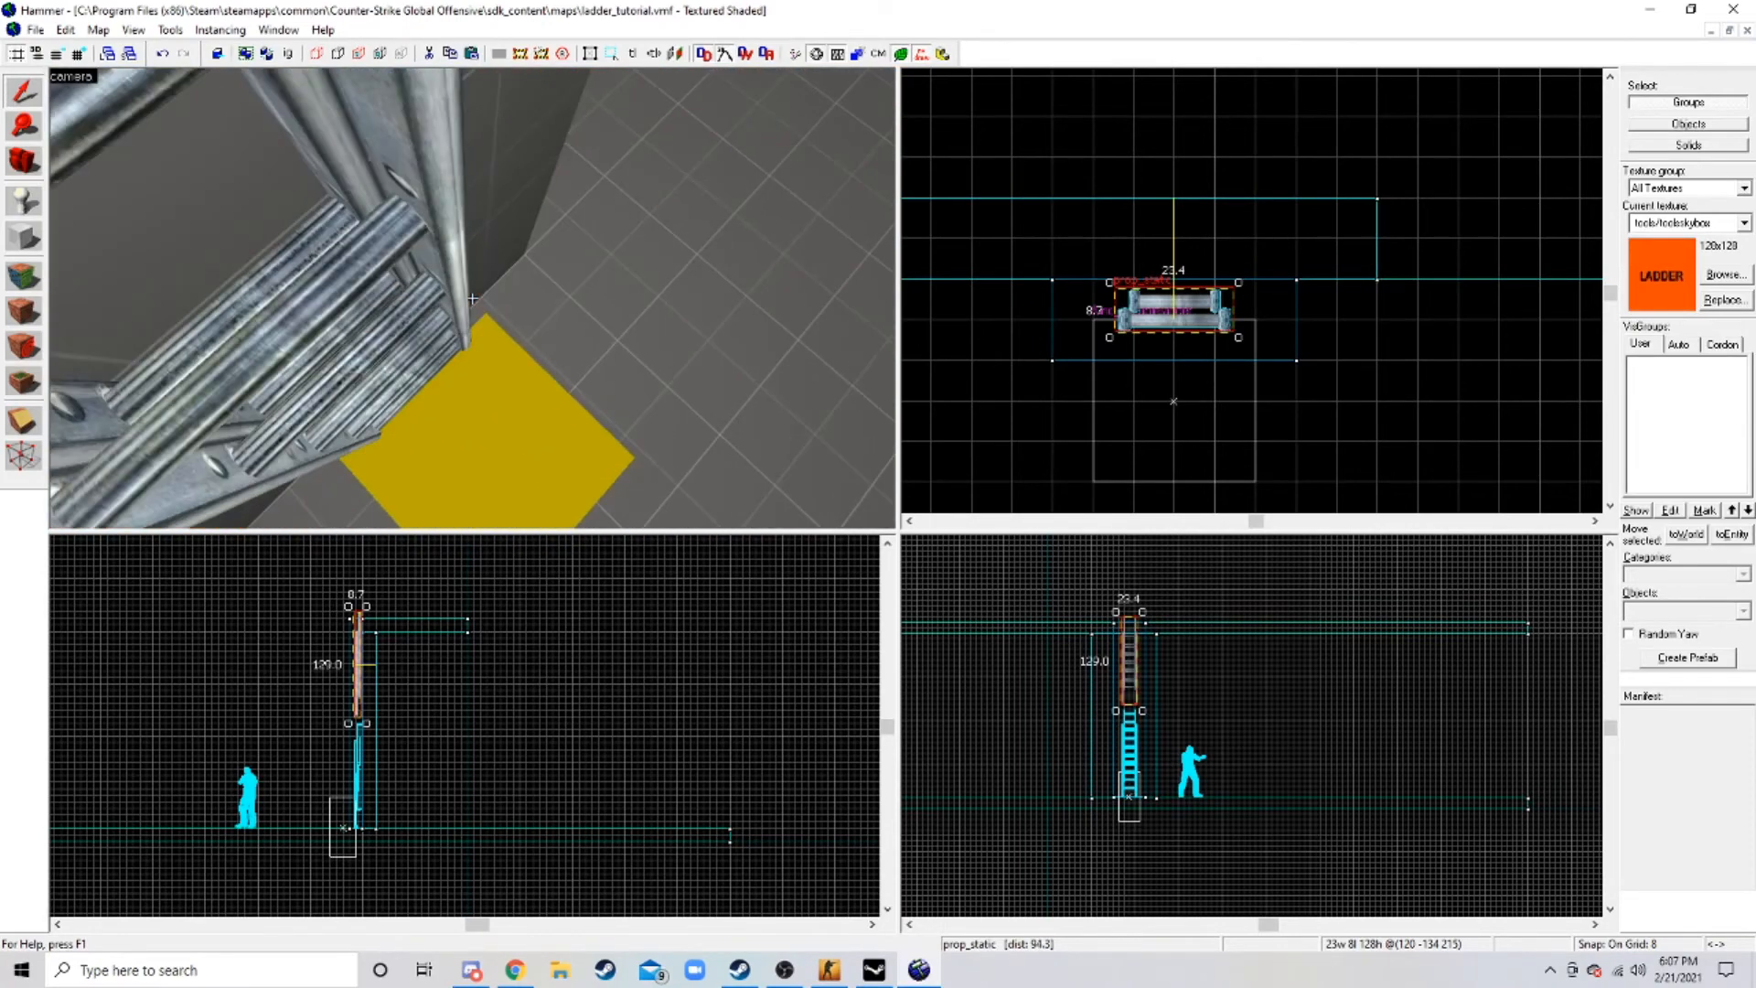
key(s)
key(z)
scroll(1127, 702, up, 4)
scroll(1178, 695, up, 1)
key(s)
key(z)
scroll(1195, 798, down, 2)
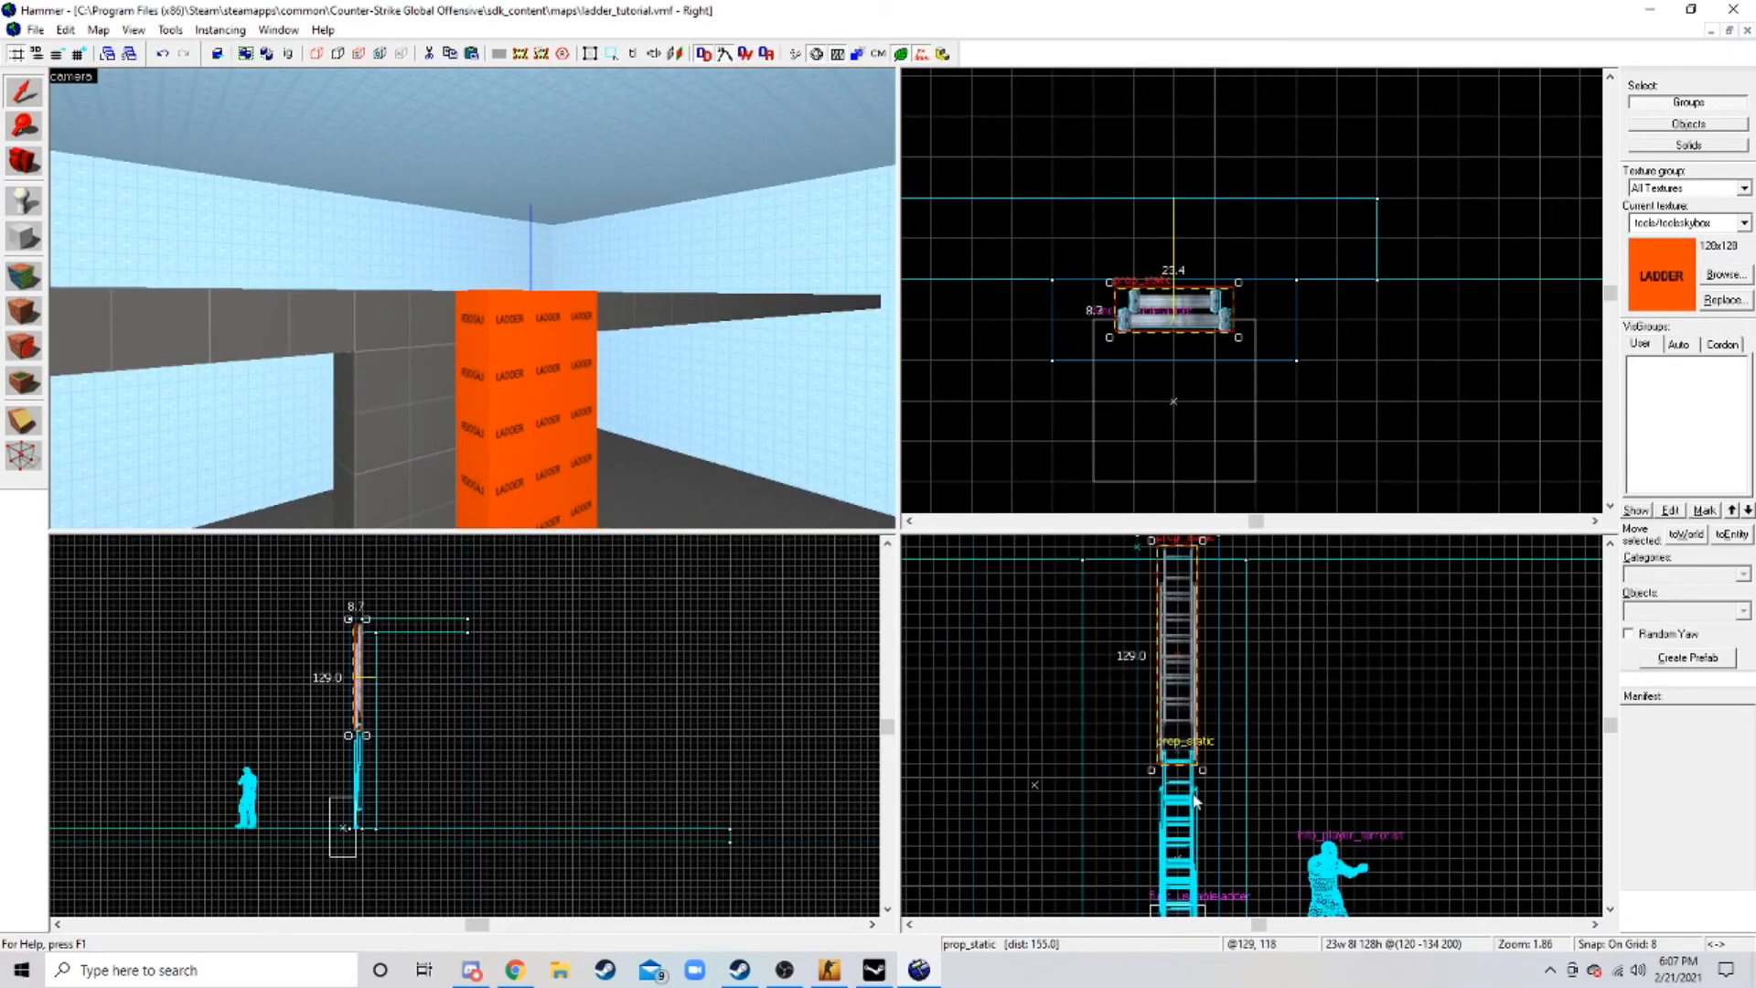
scroll(1194, 800, down, 2)
- Compile and run the map with the Full compile - HDR only configuration
key(z)
key(s)
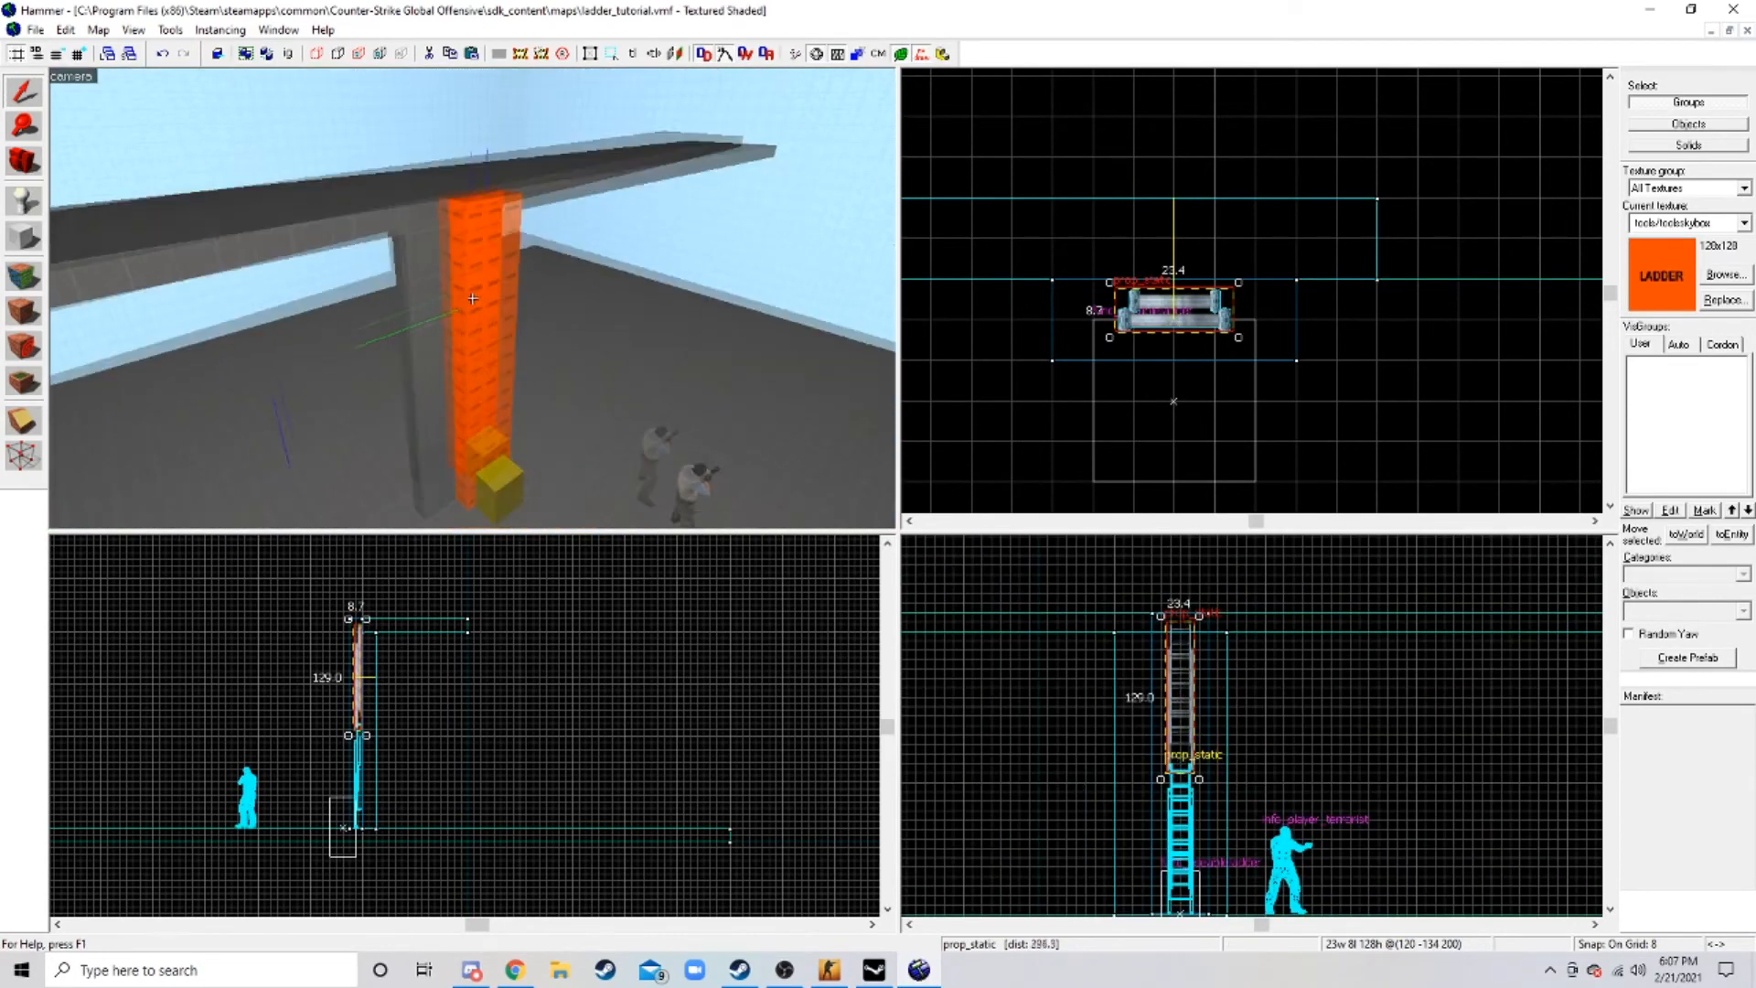
key(z)
click(39, 31)
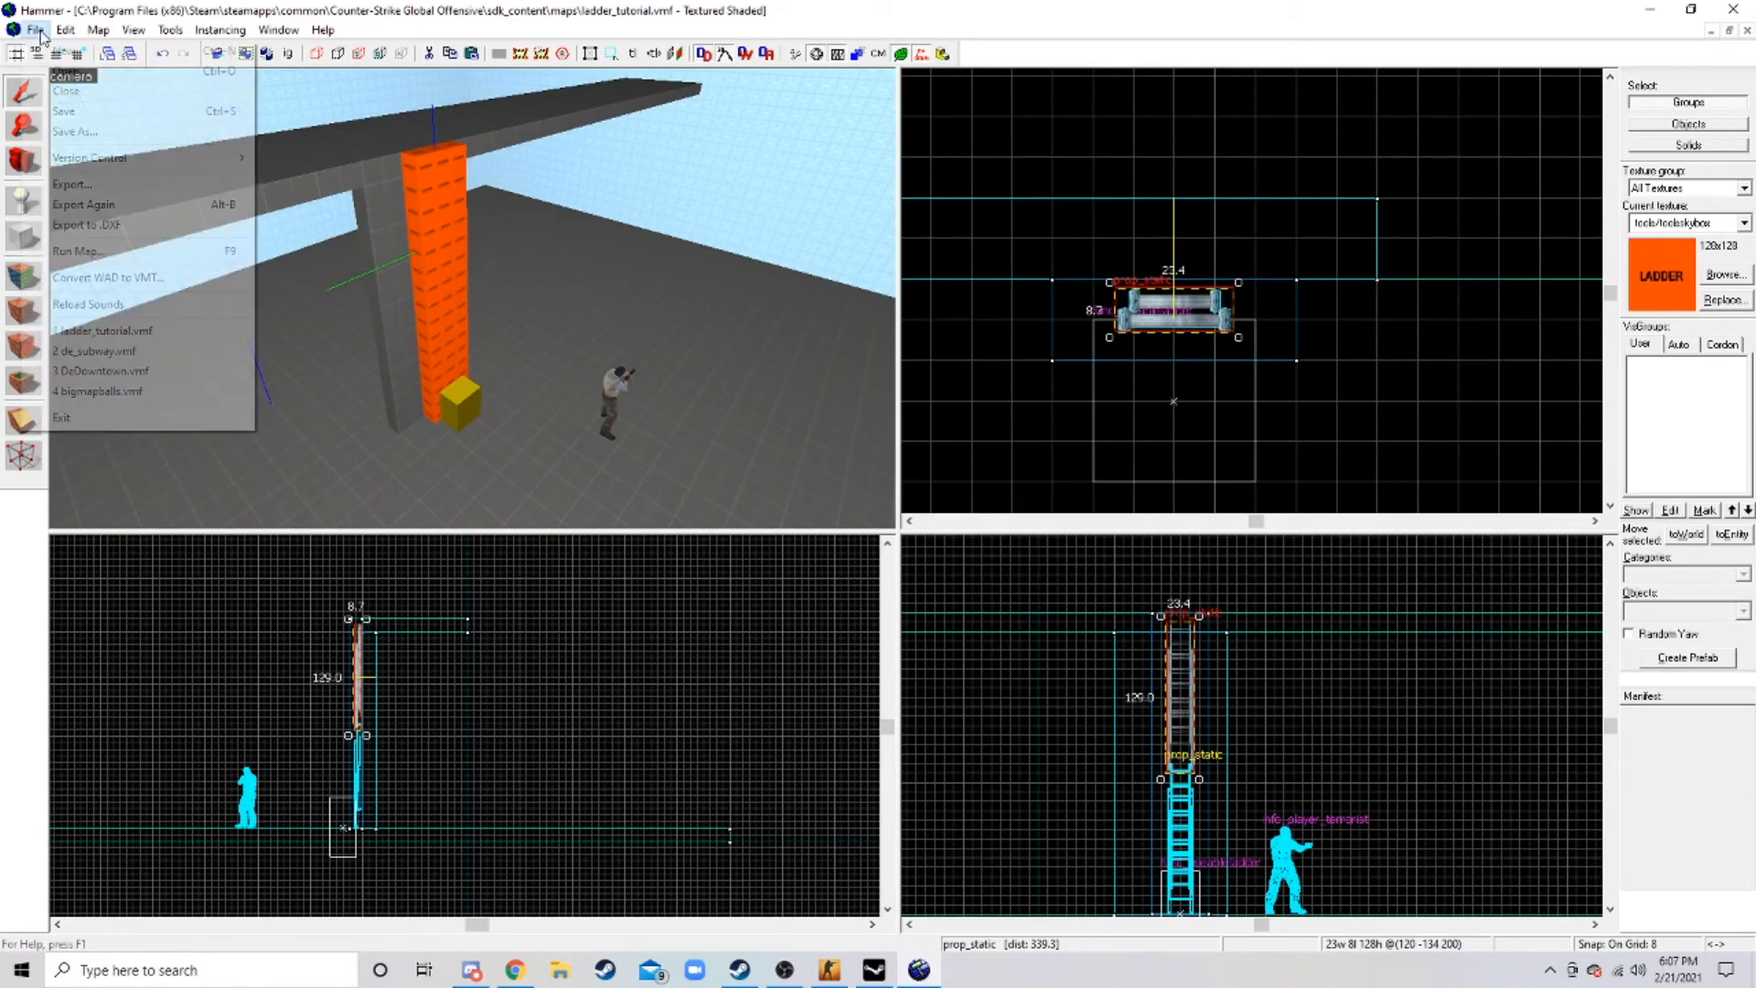
click(75, 250)
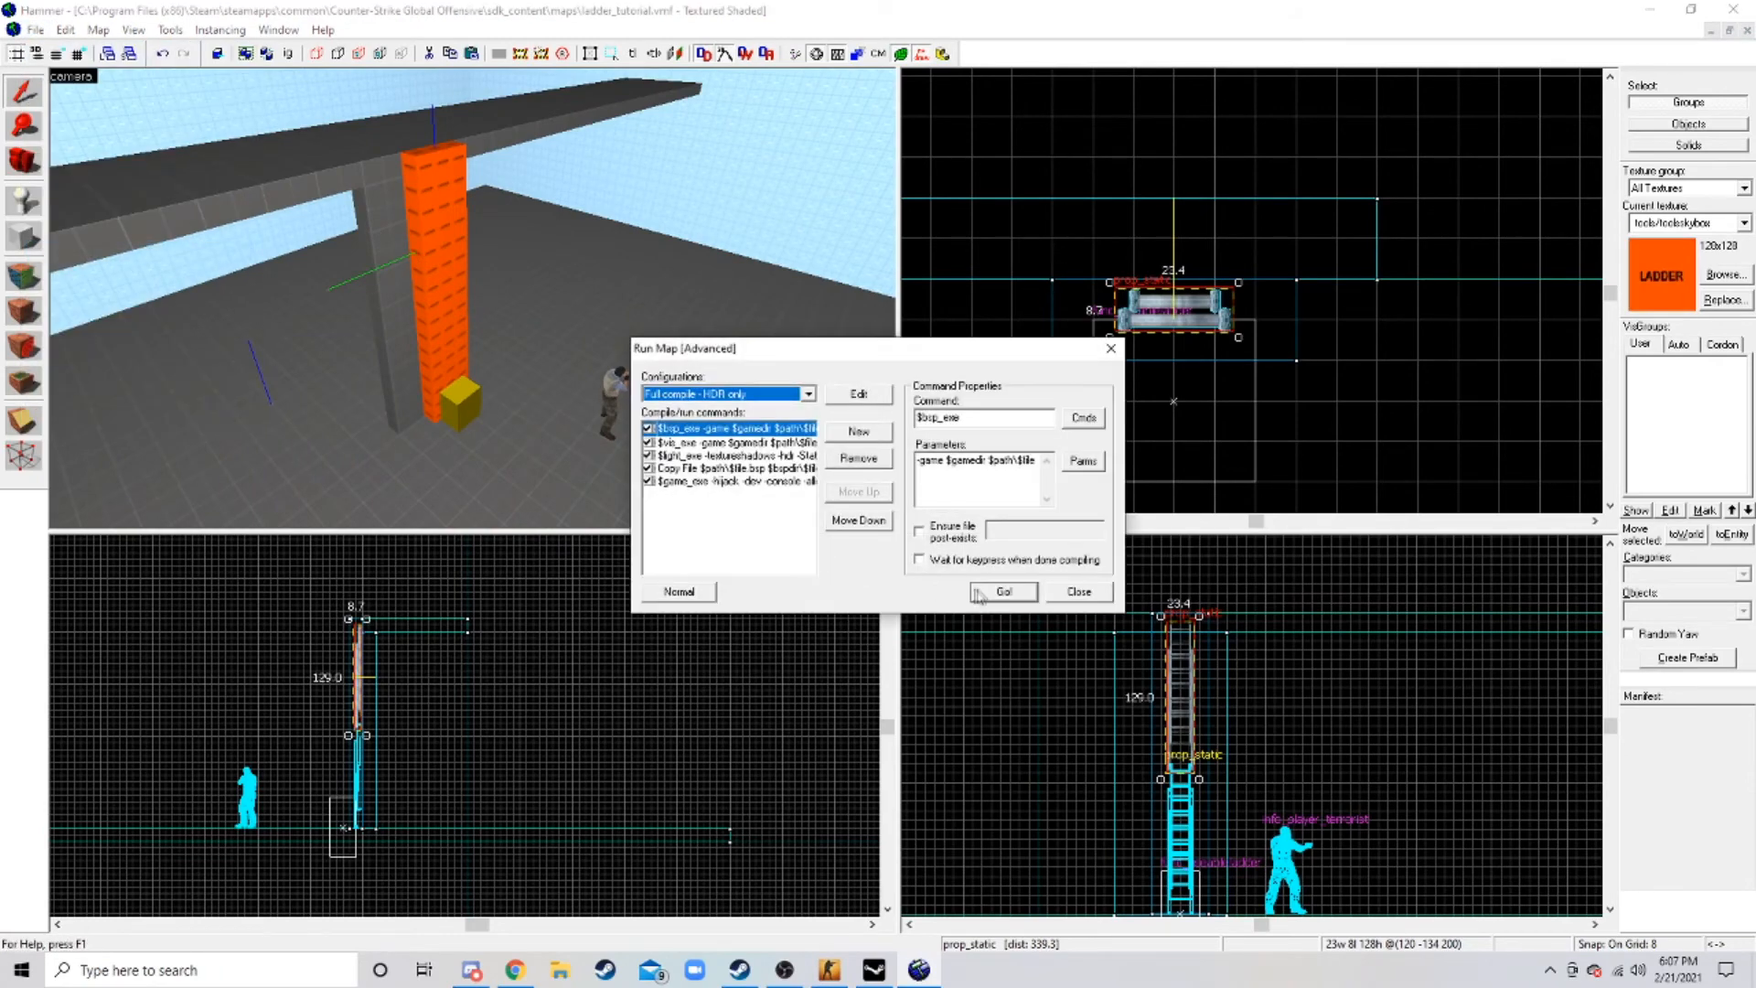
click(978, 592)
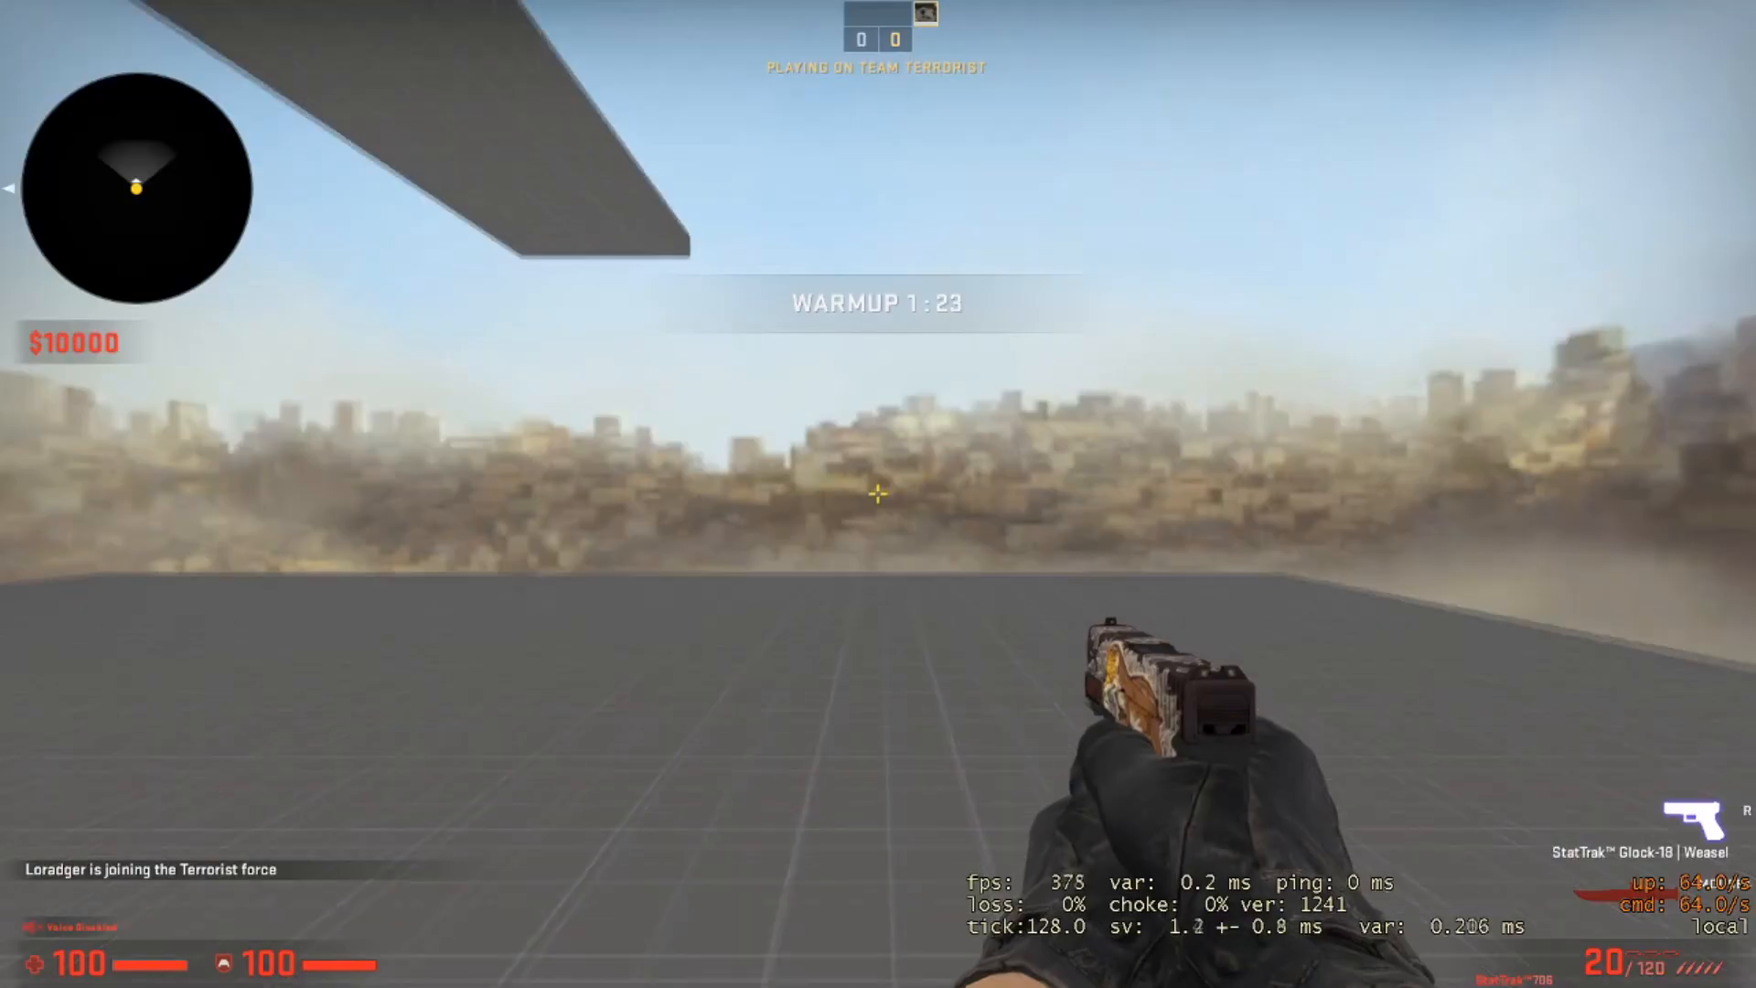
- Walk around the pillar in the running map and inspect the stacked ladder props and their overlap from the ground
key(s)
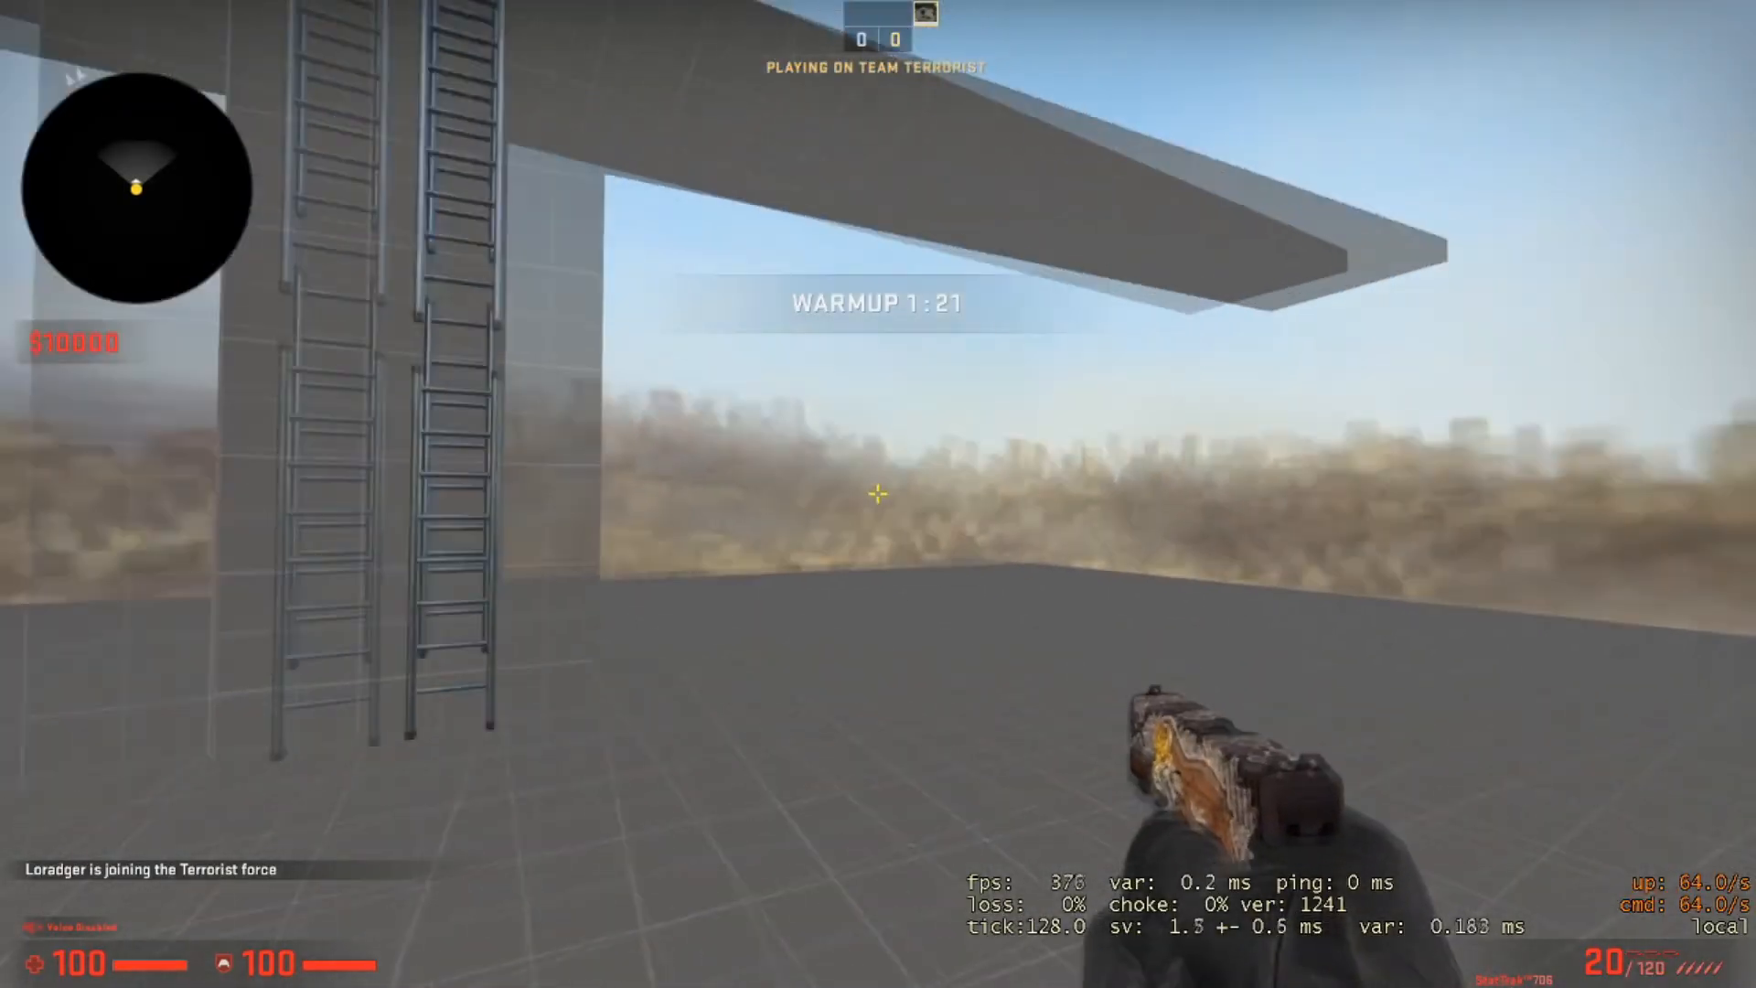
key(w)
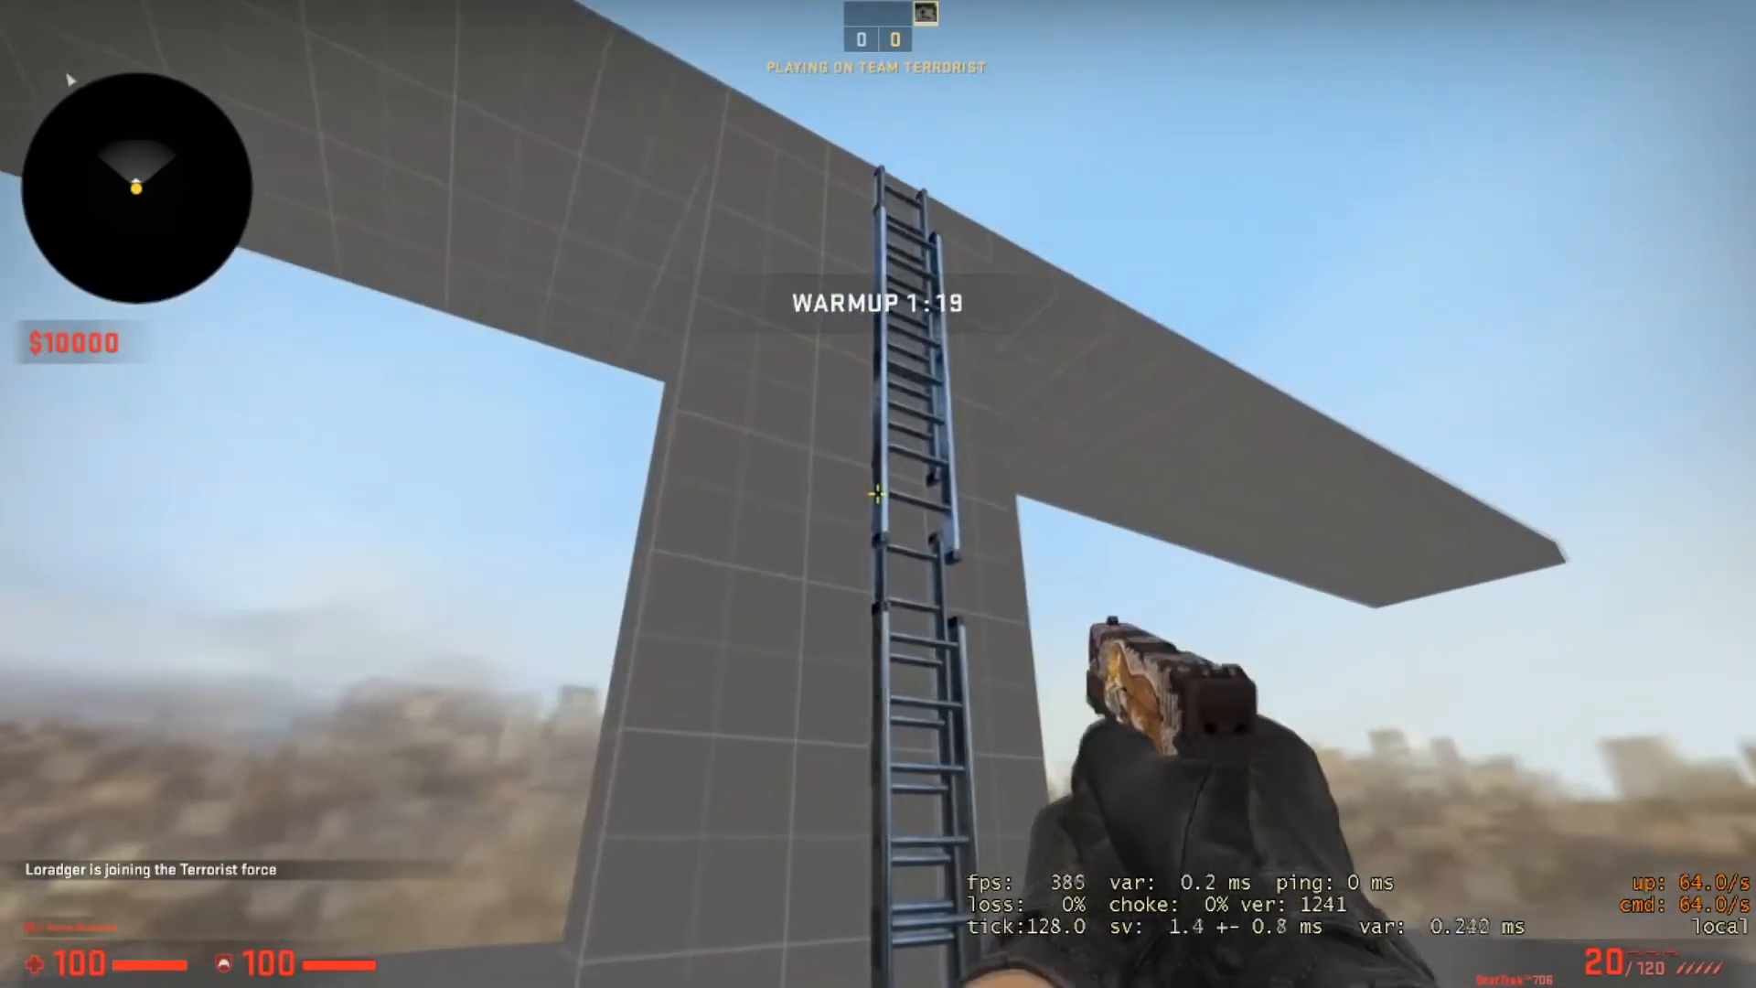
key(s)
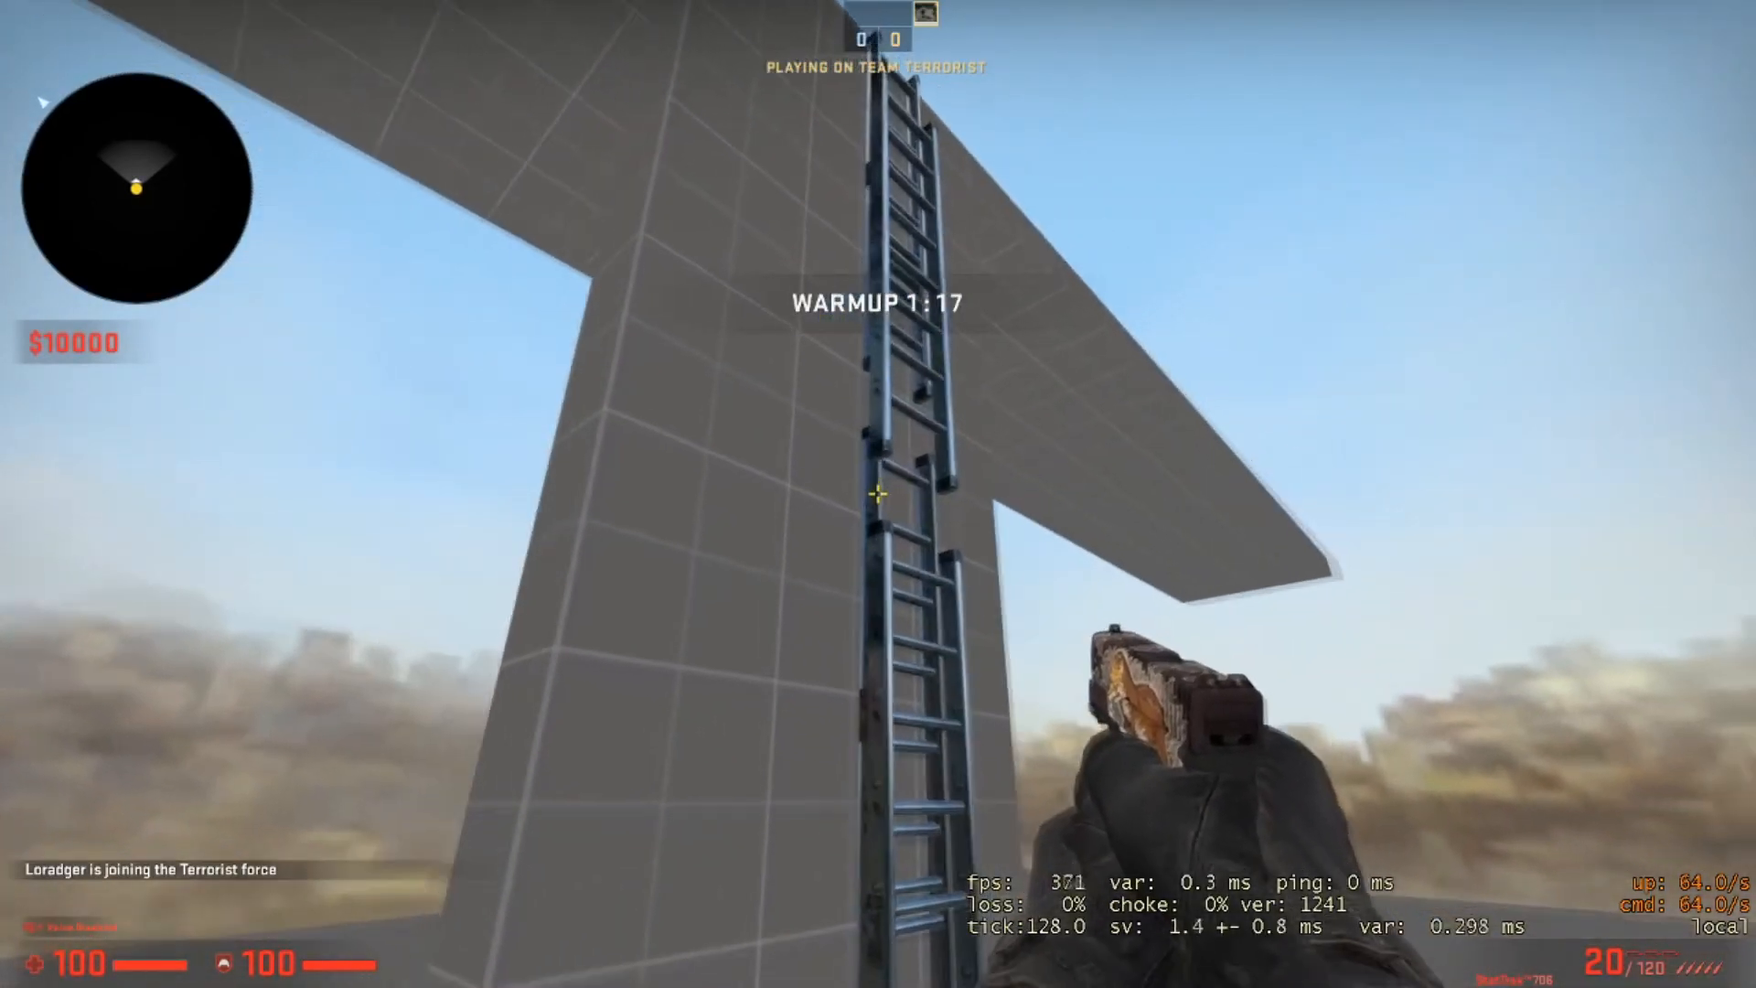
key(a)
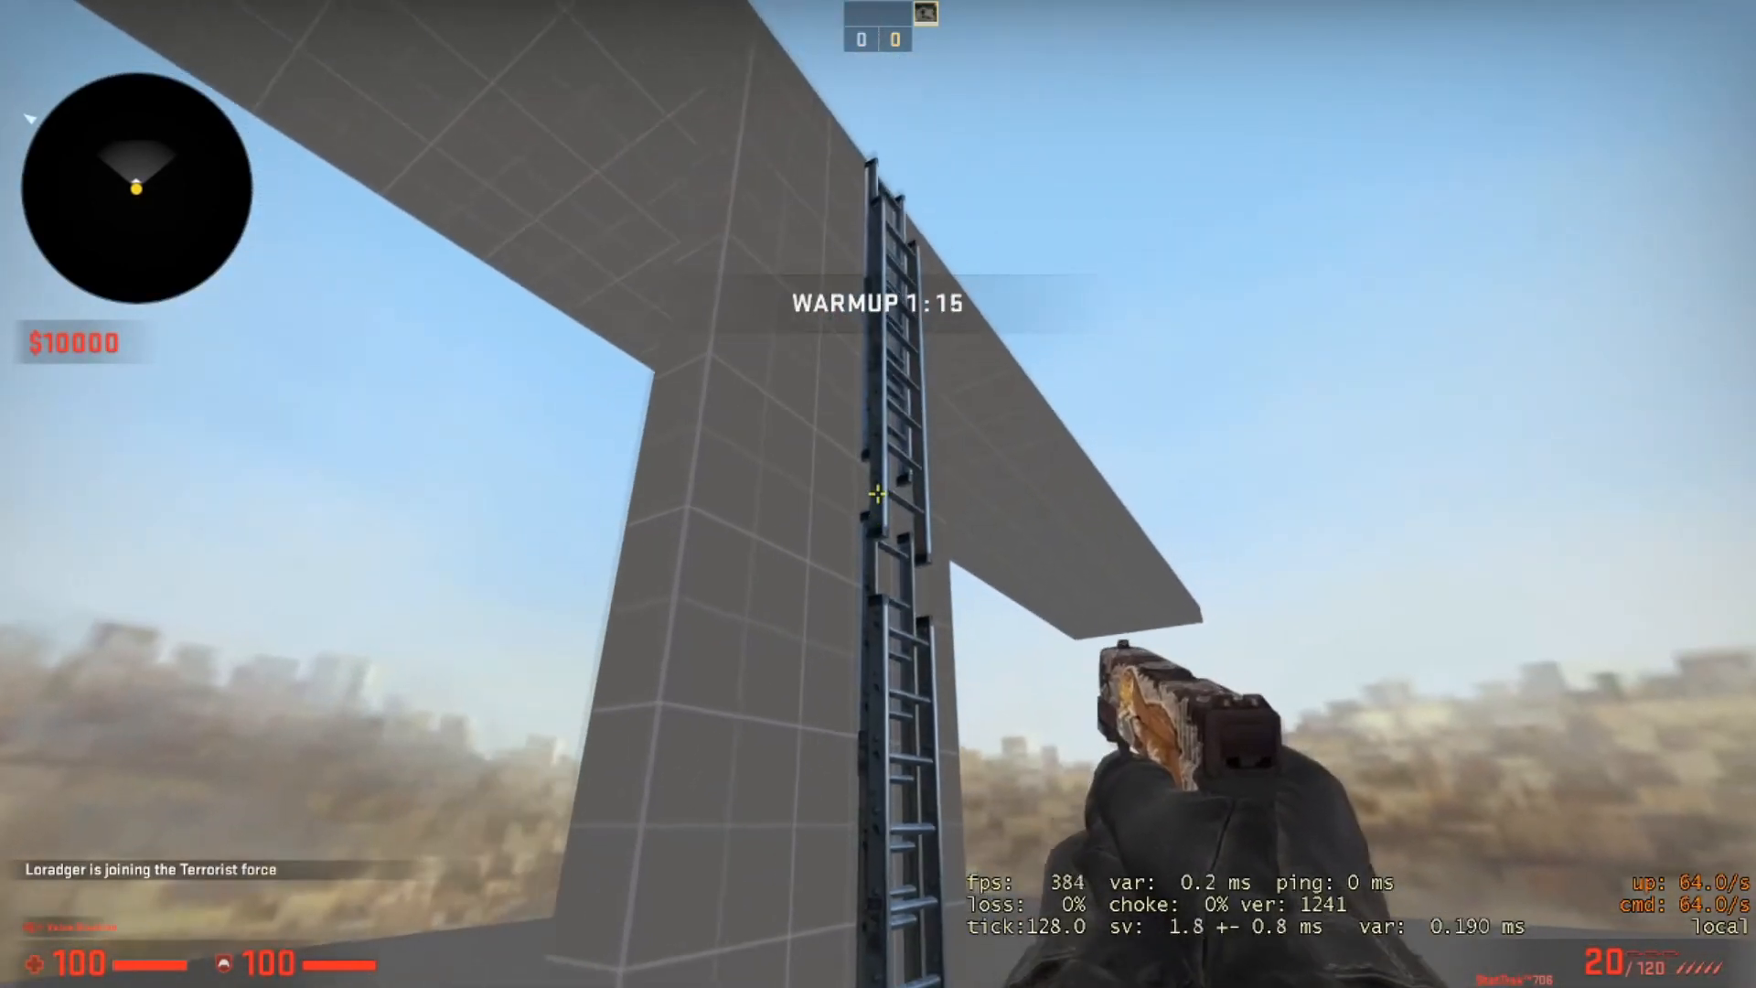
key(s)
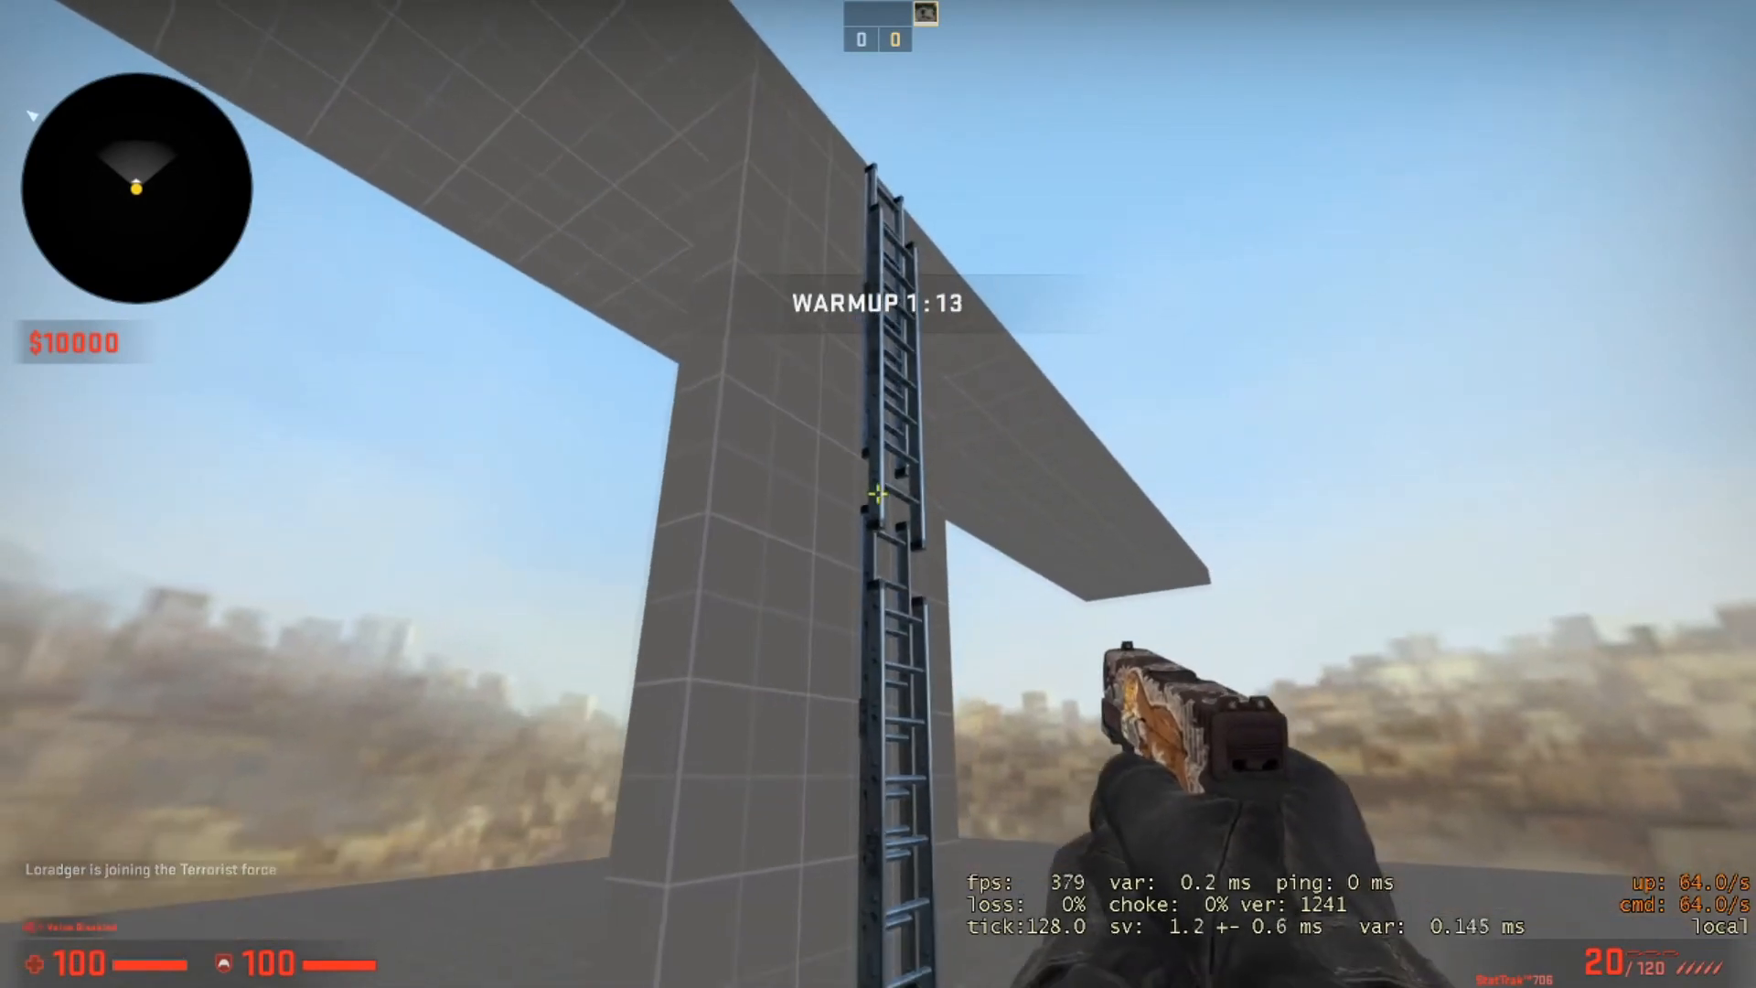
key(d)
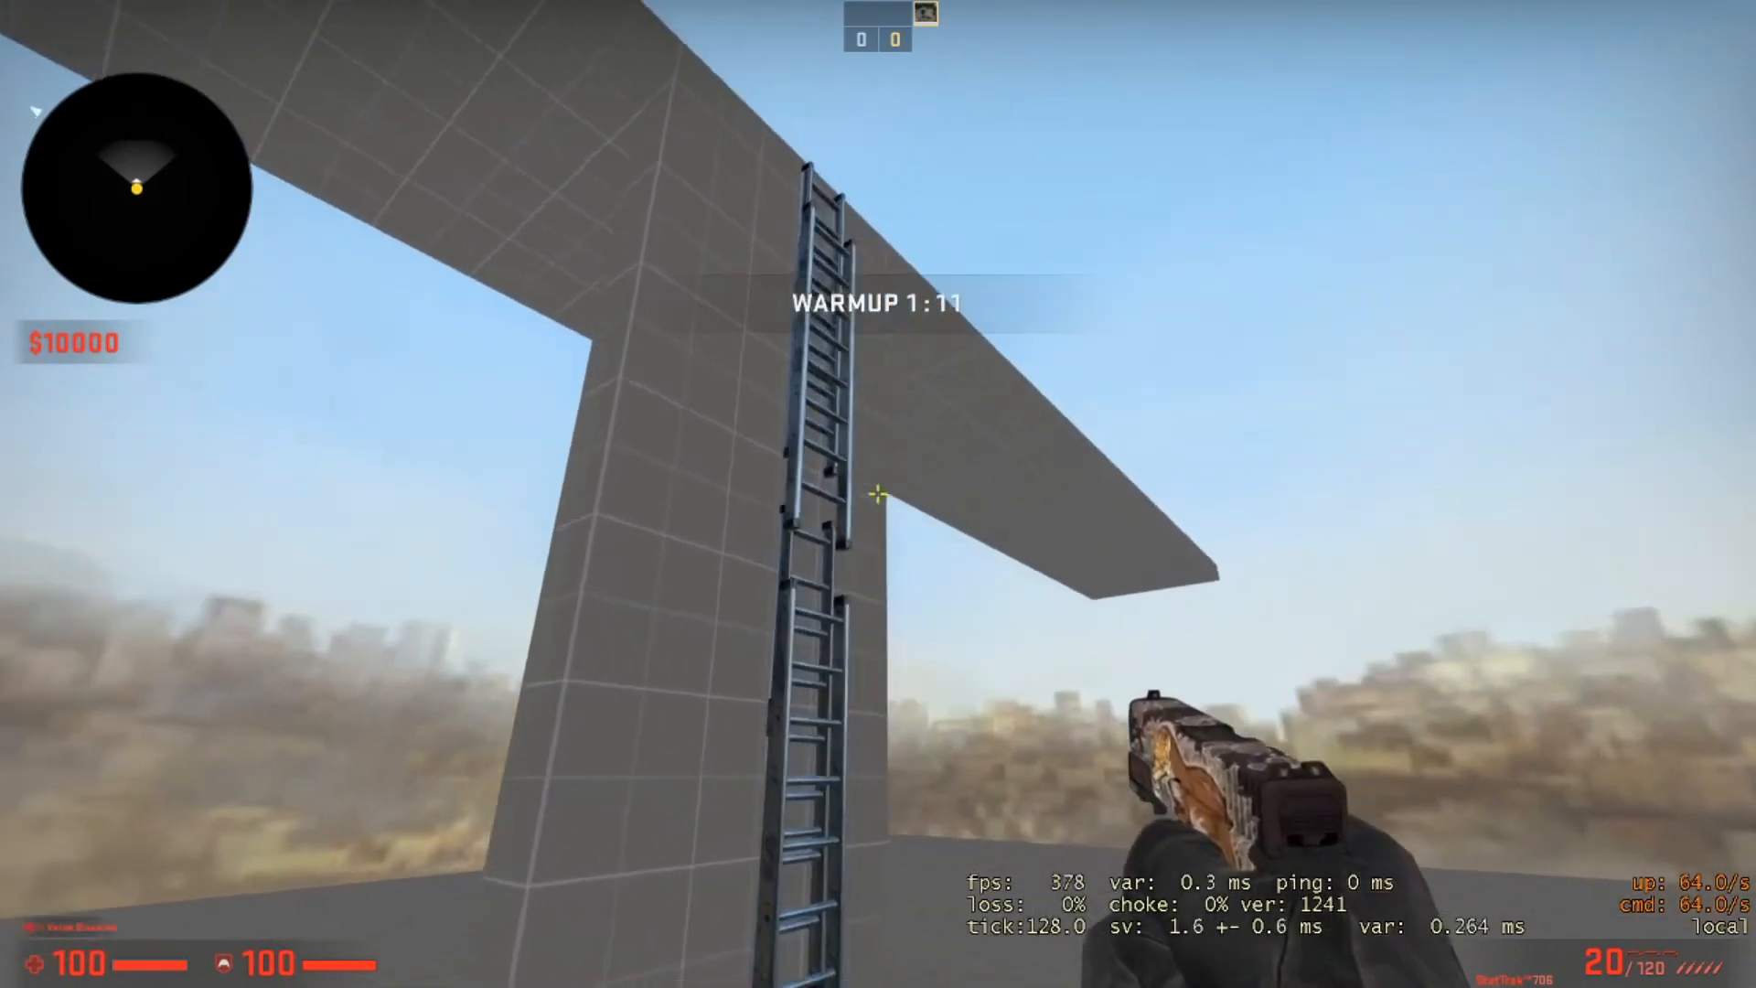
key(s)
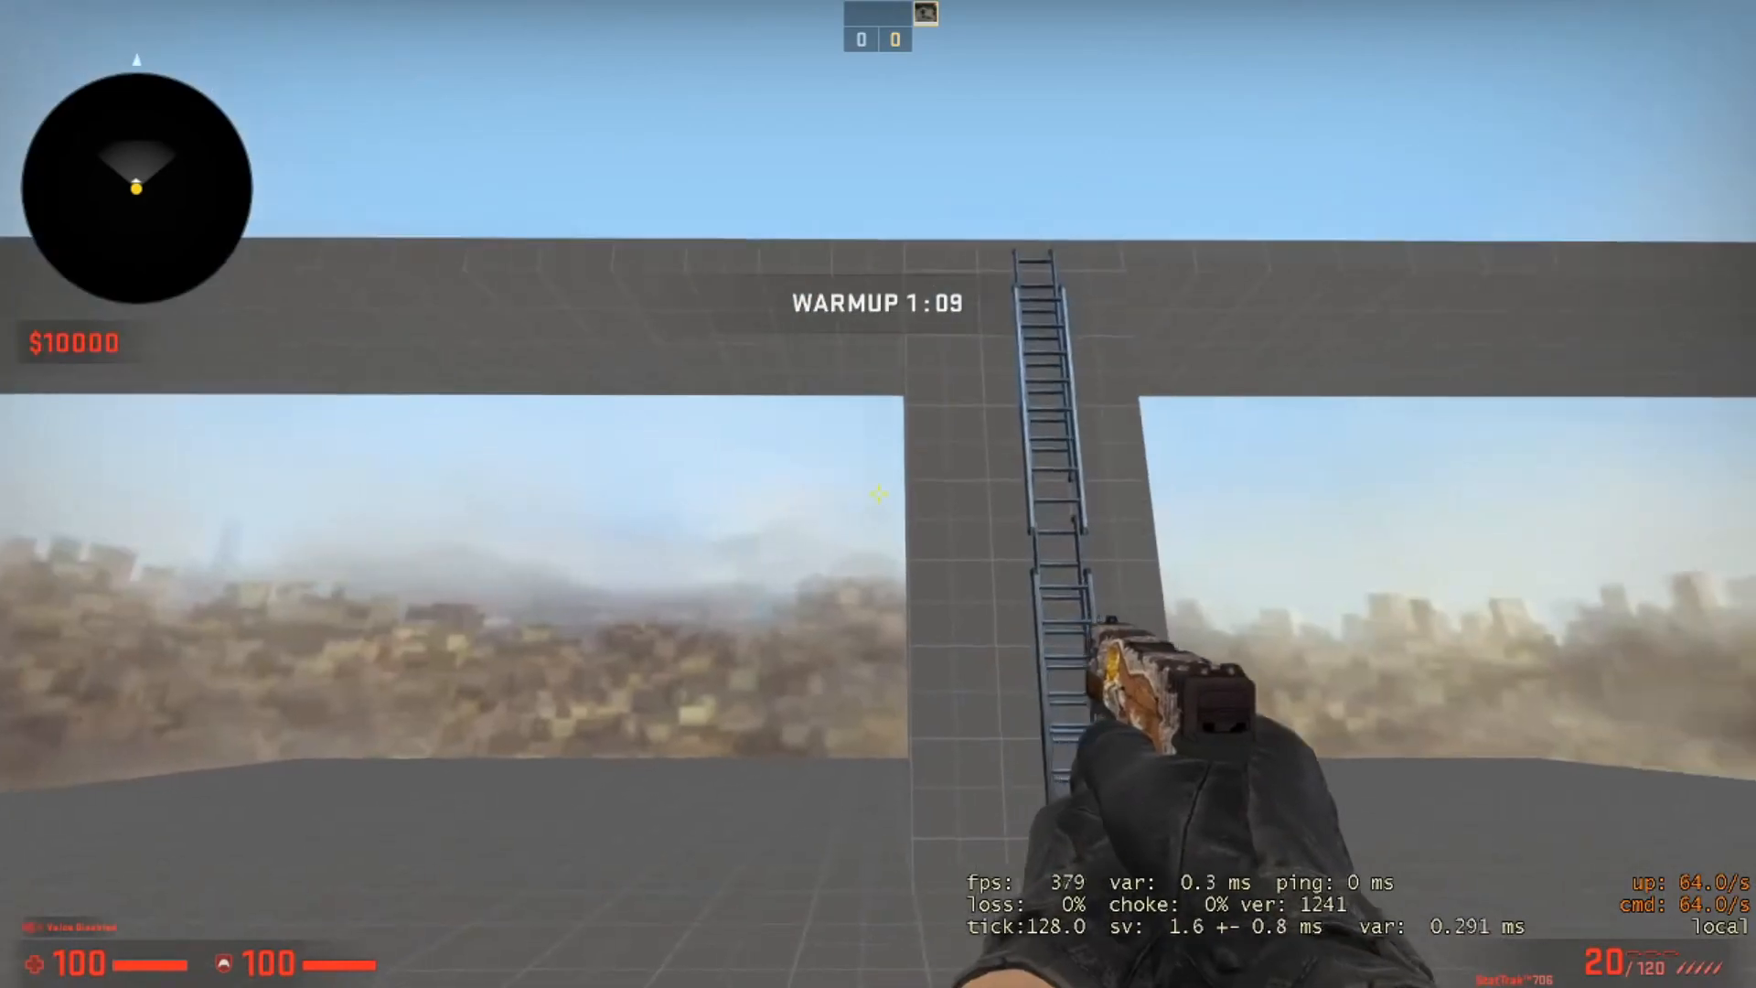
- Test the ladder in game by climbing it to the platform on top, then return to the ground and back away
key(w)
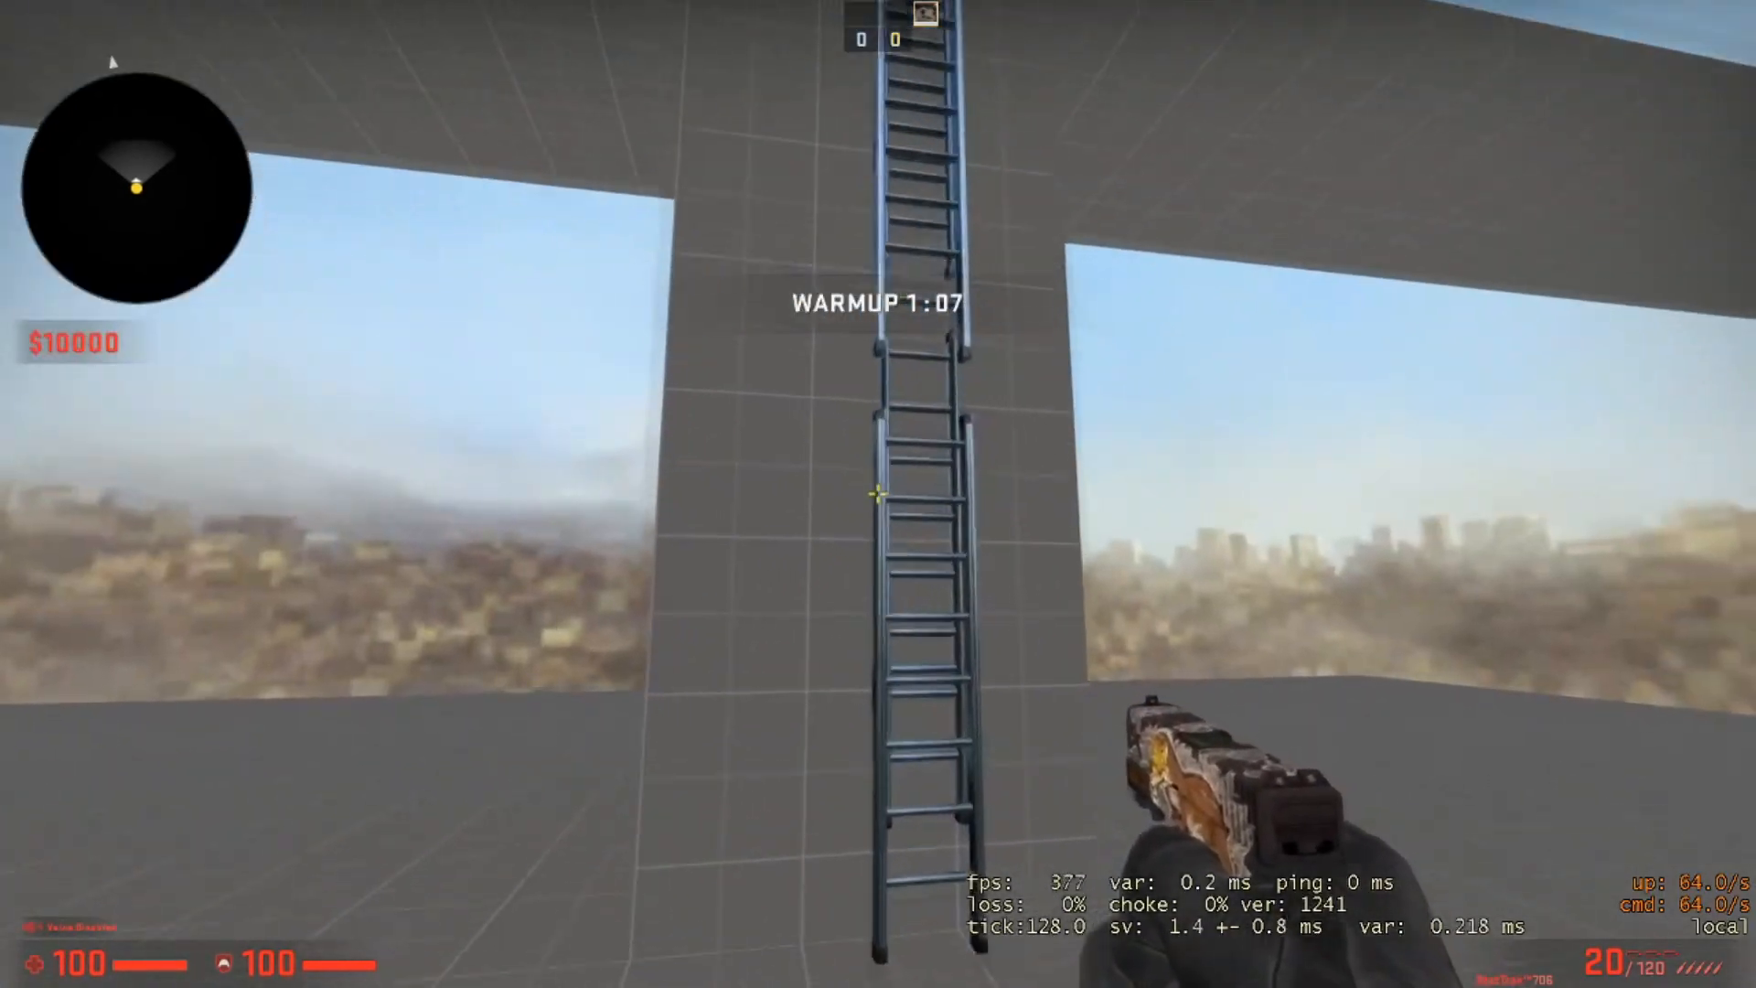
key(w)
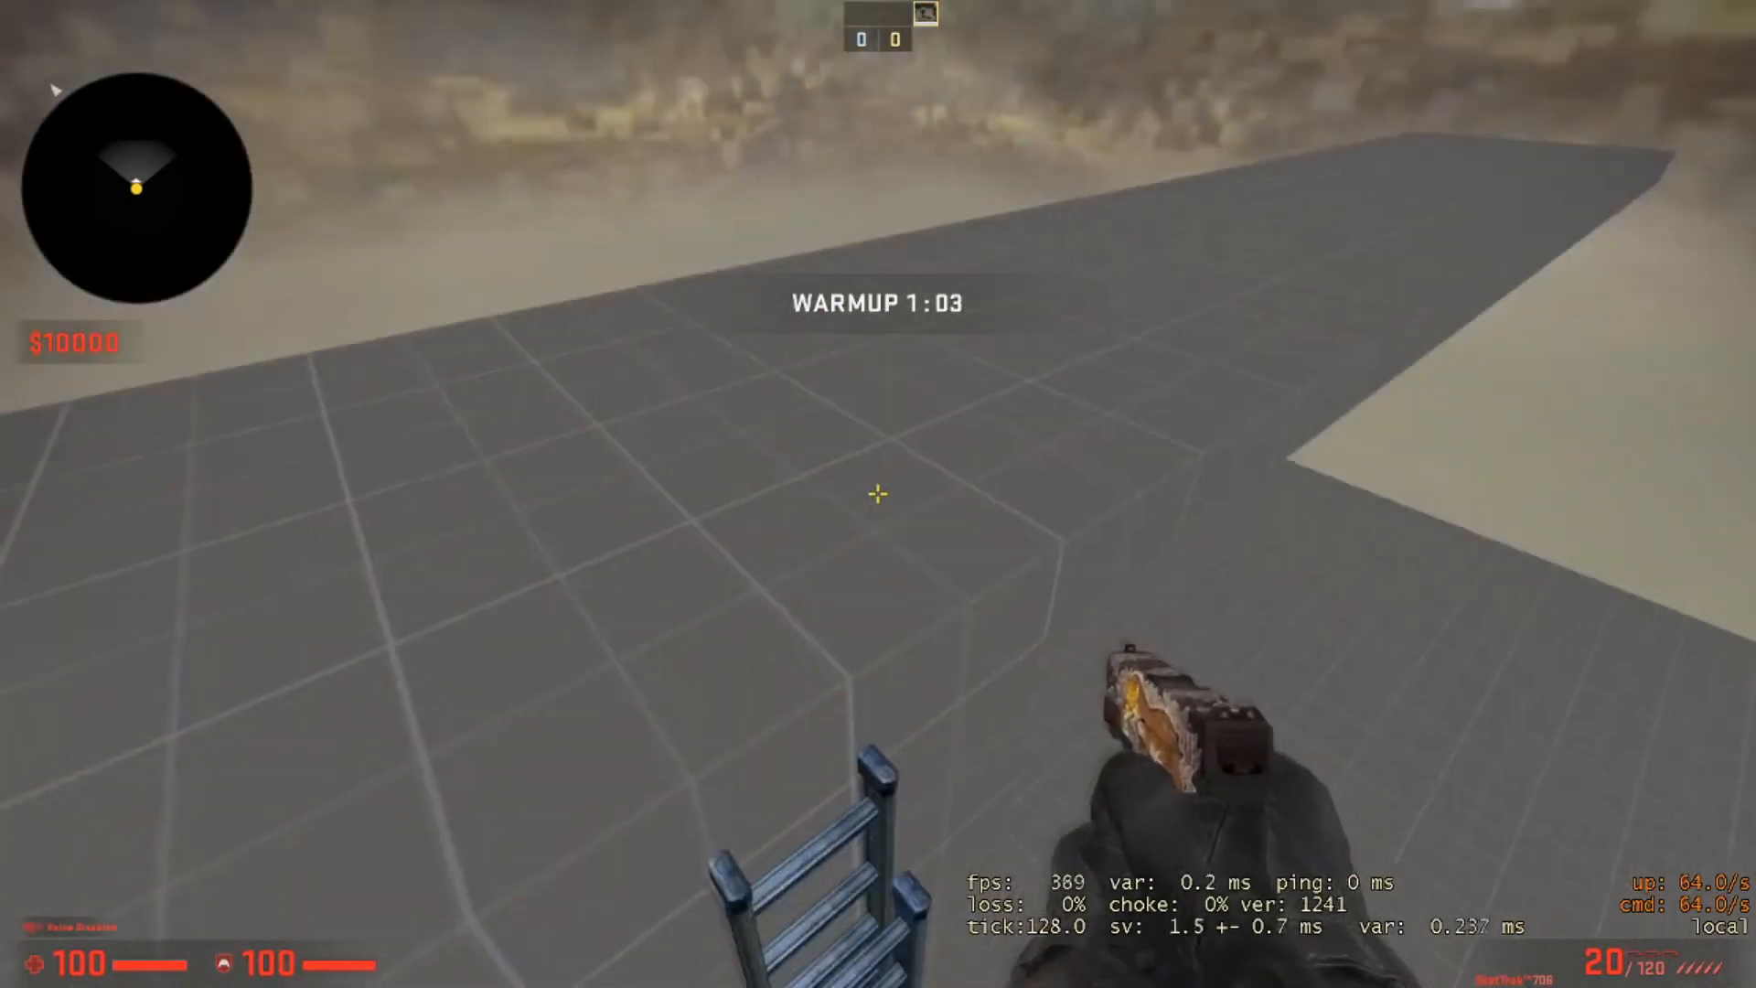
key(w)
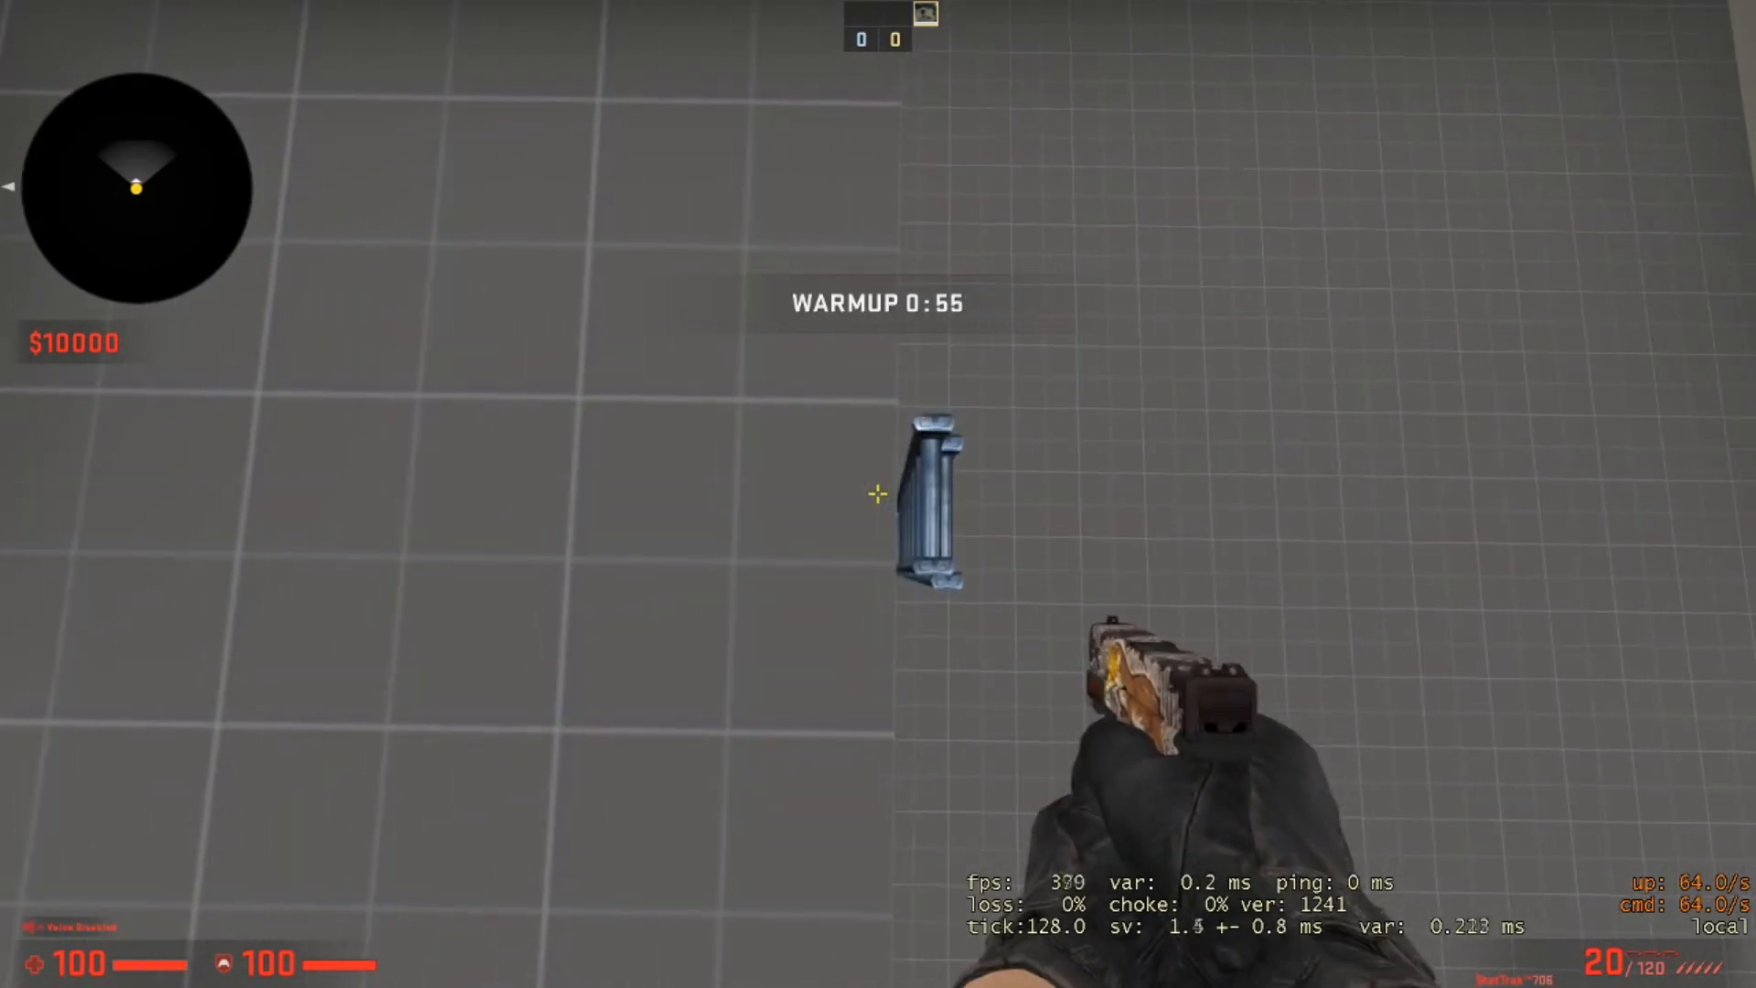
key(d)
key(ctrl)
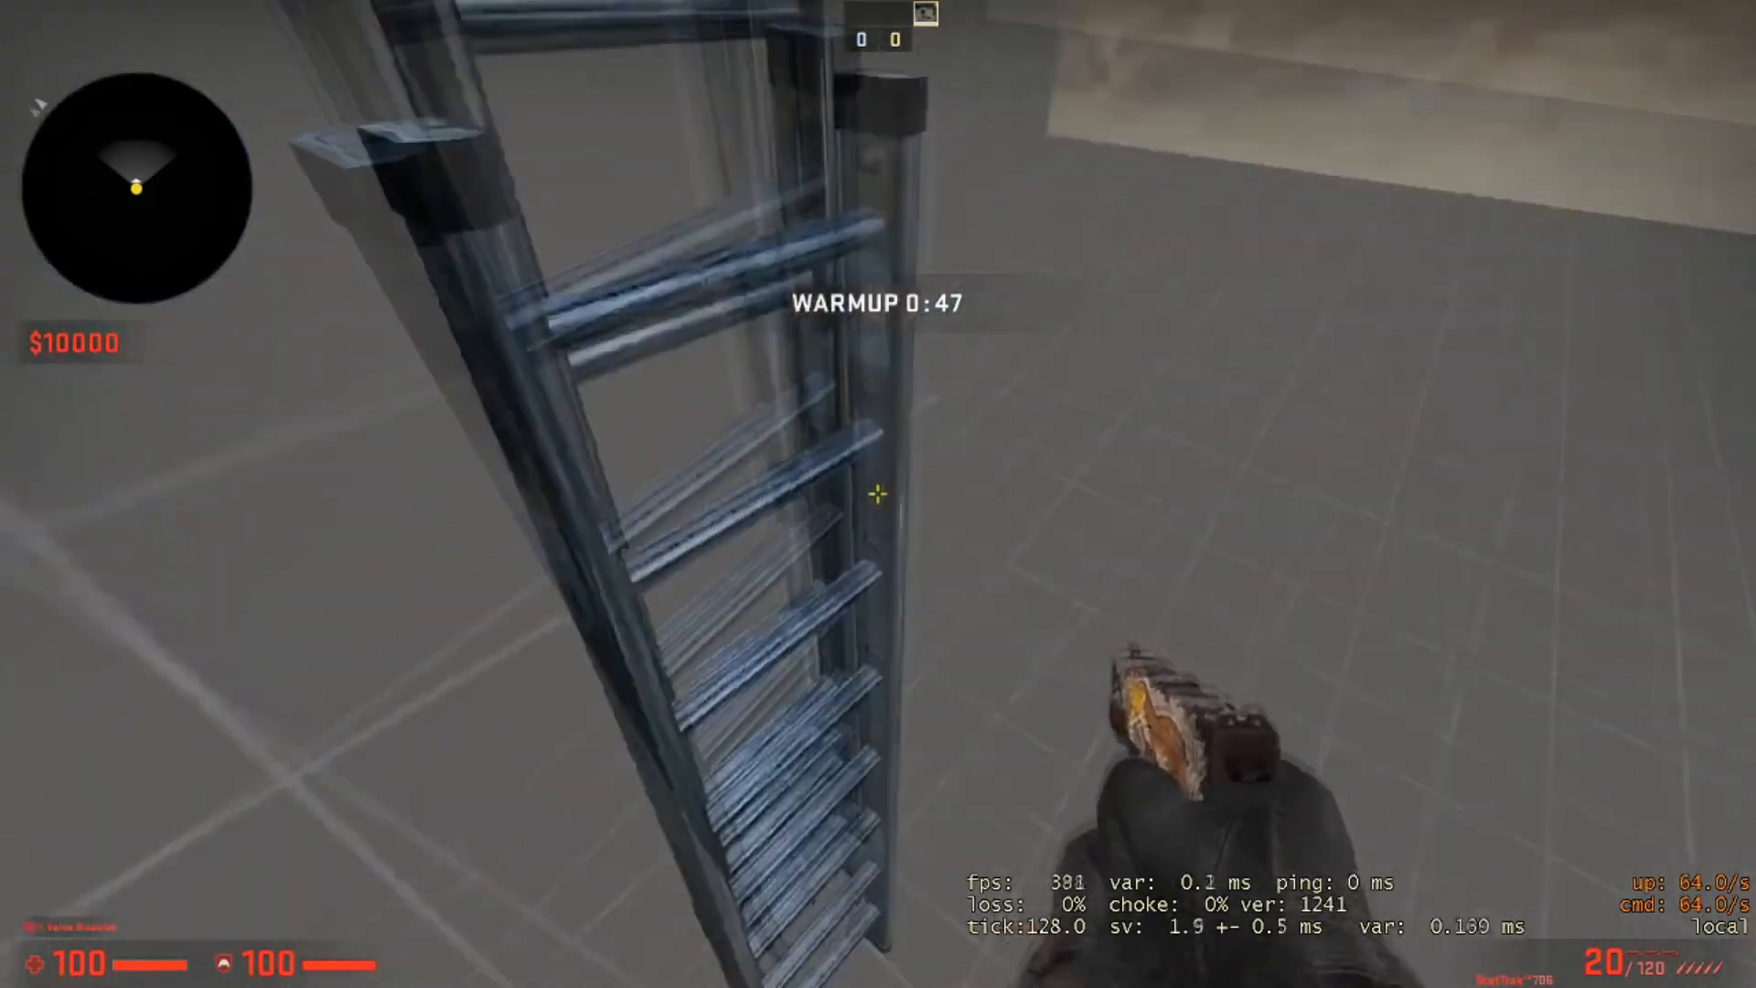
key(s)
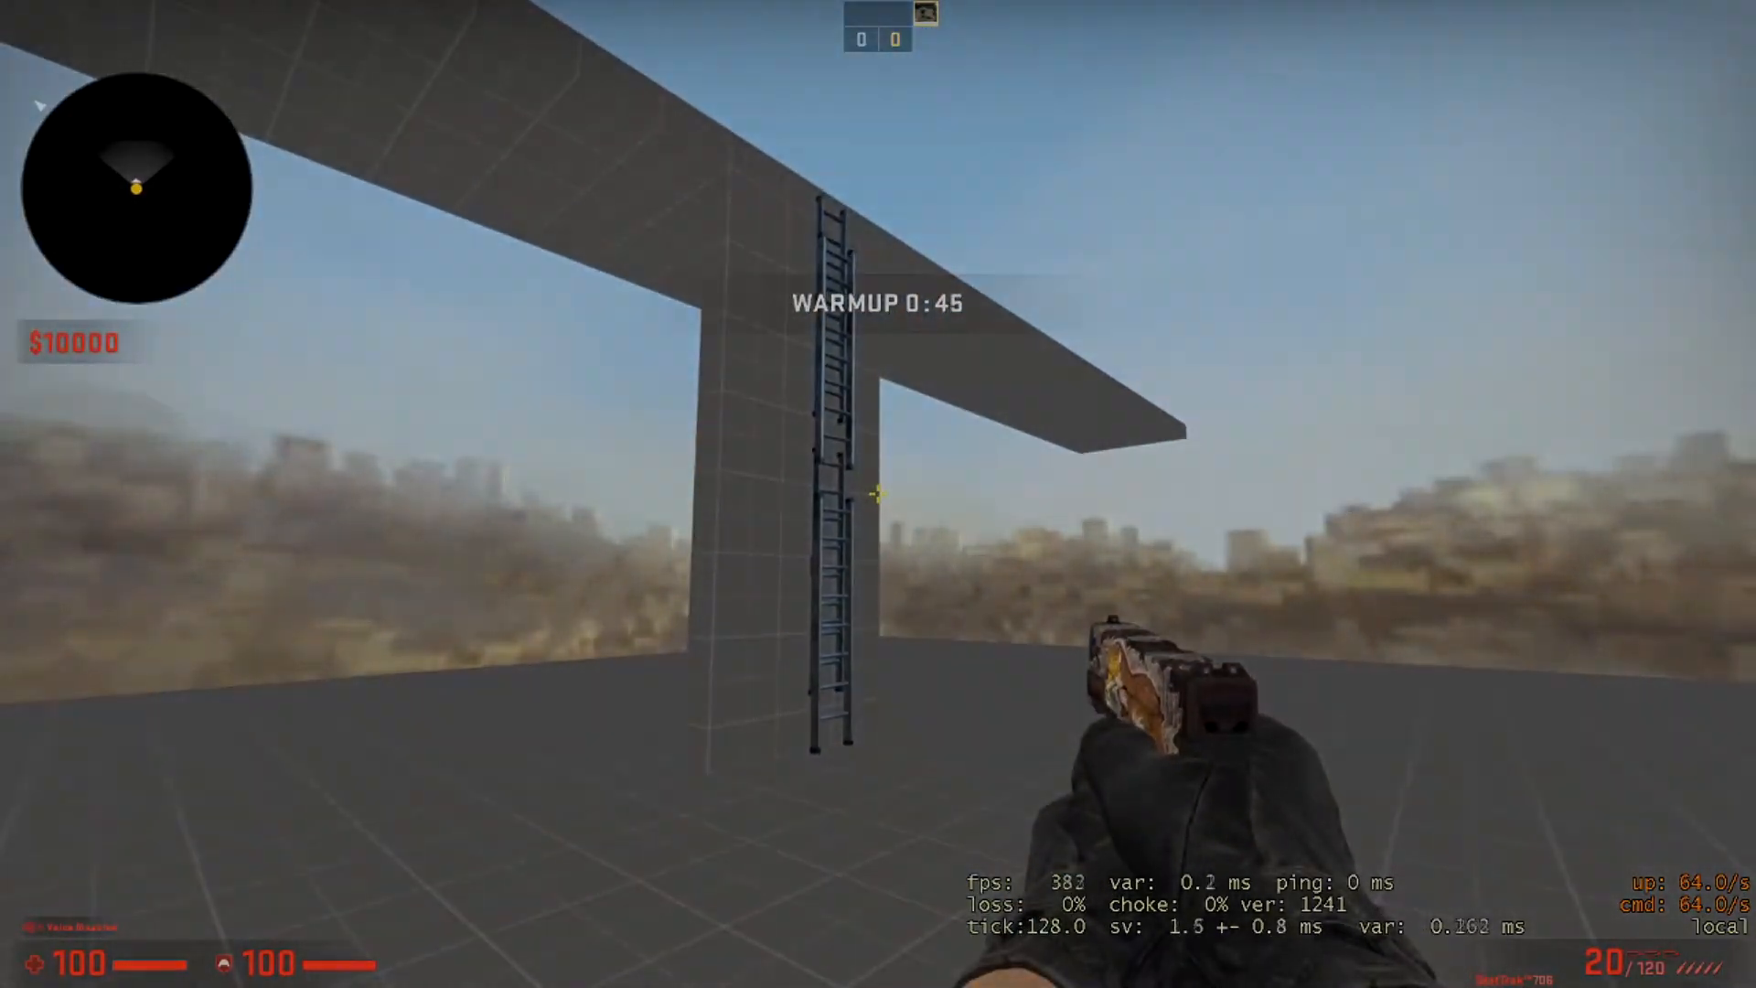